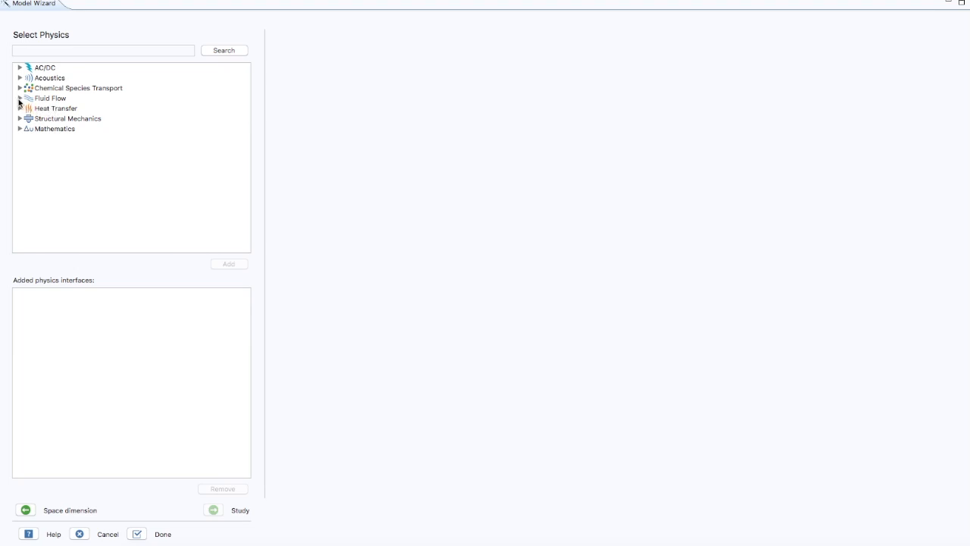
Step: Add the Laminar Two-Phase Flow, Phase Field interface from the multiphase fluid flow physics
click(19, 99)
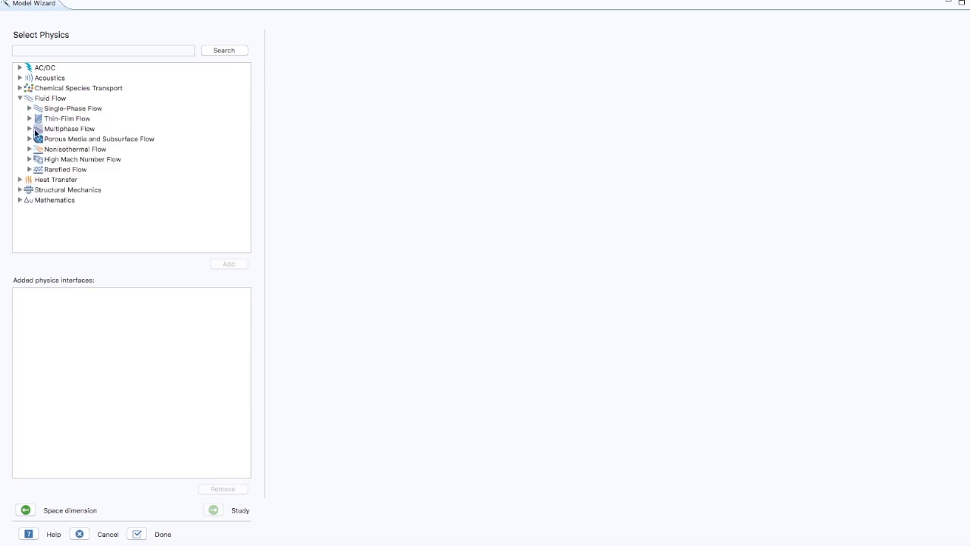
click(29, 130)
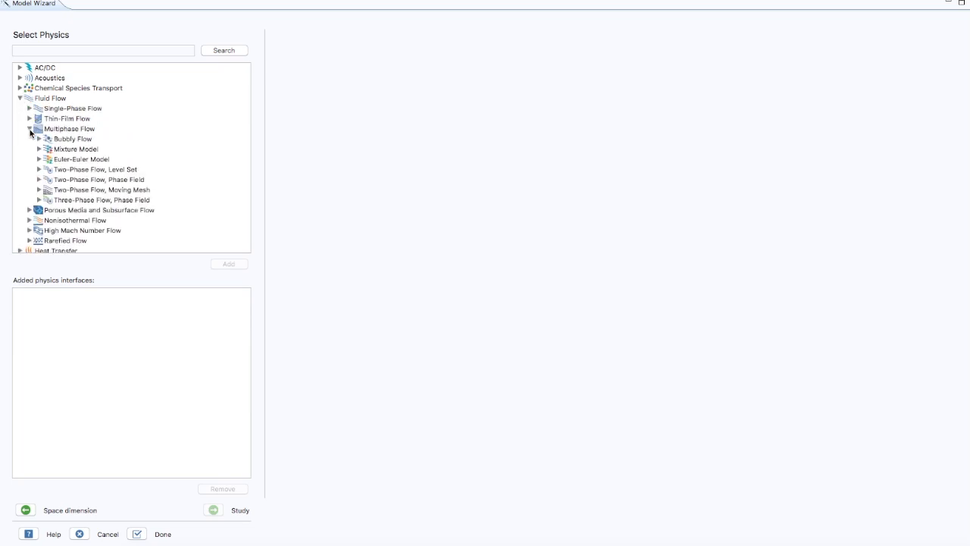
click(39, 179)
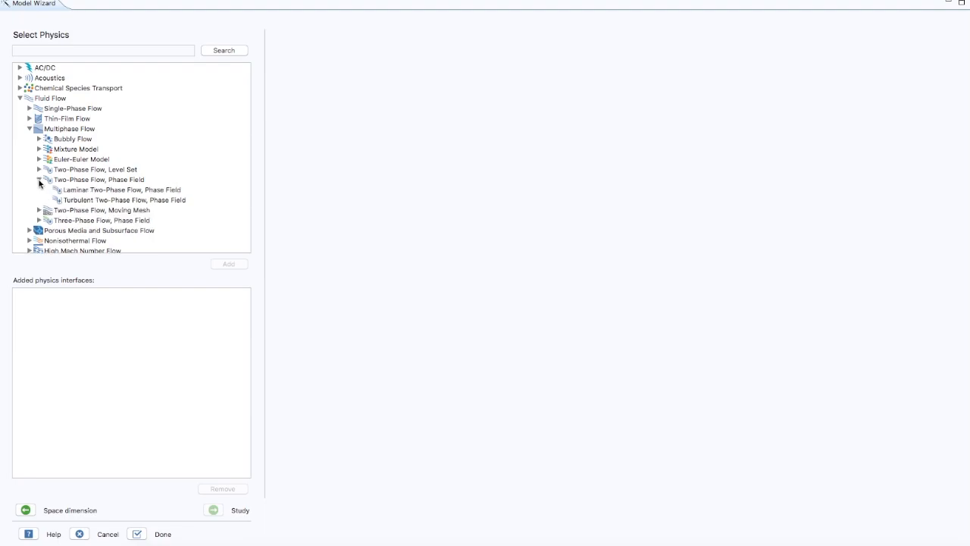
click(85, 191)
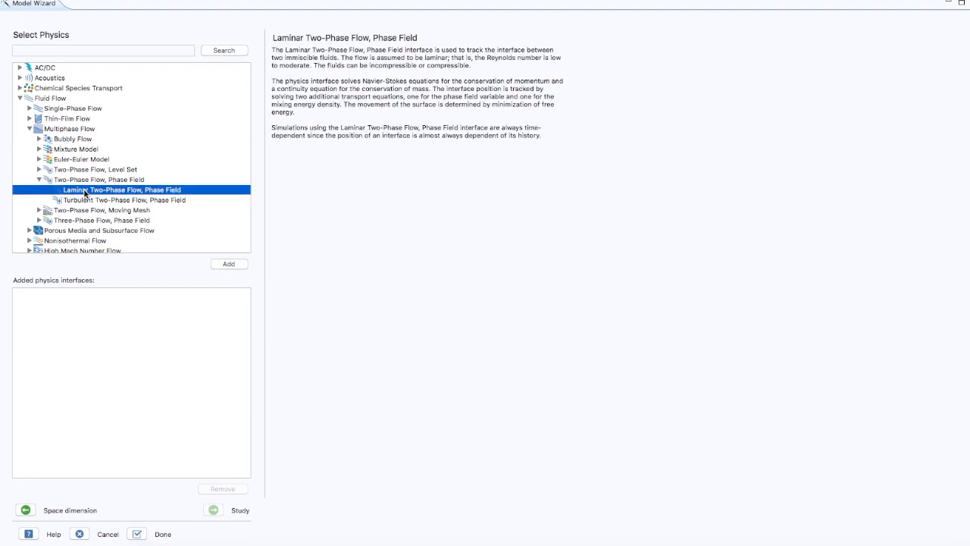
click(230, 264)
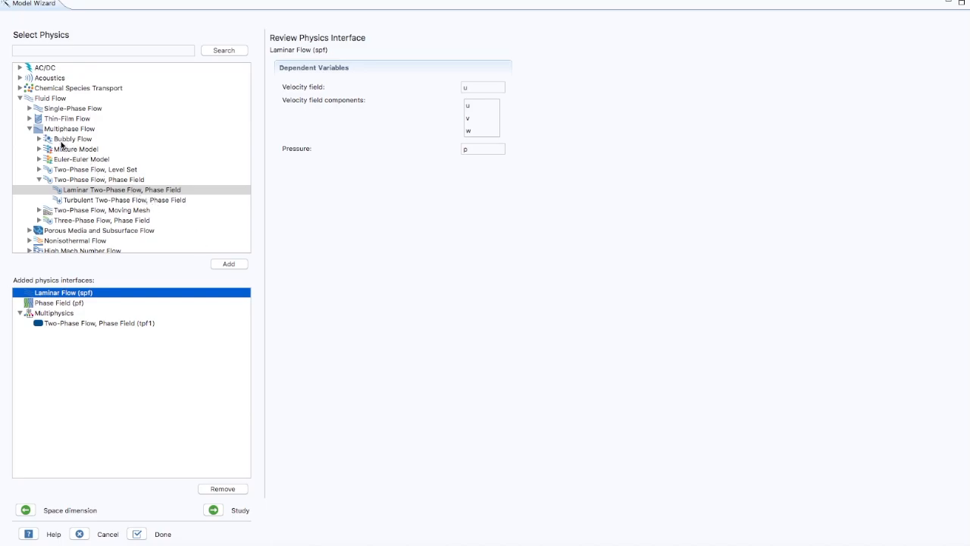
Step: Add the Nonisothermal Flow, Laminar Flow interface and remove the duplicate Laminar Flow (spf2) interface
click(30, 130)
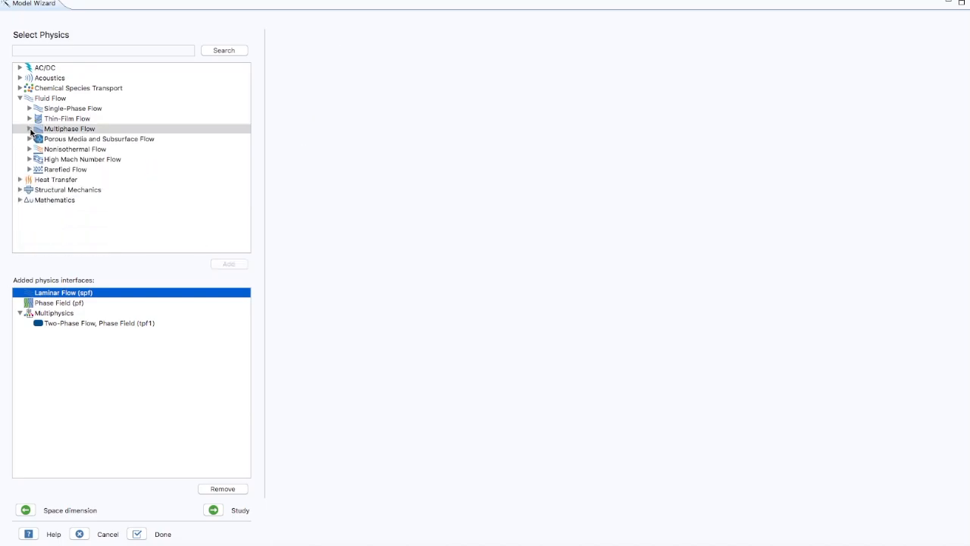
click(31, 151)
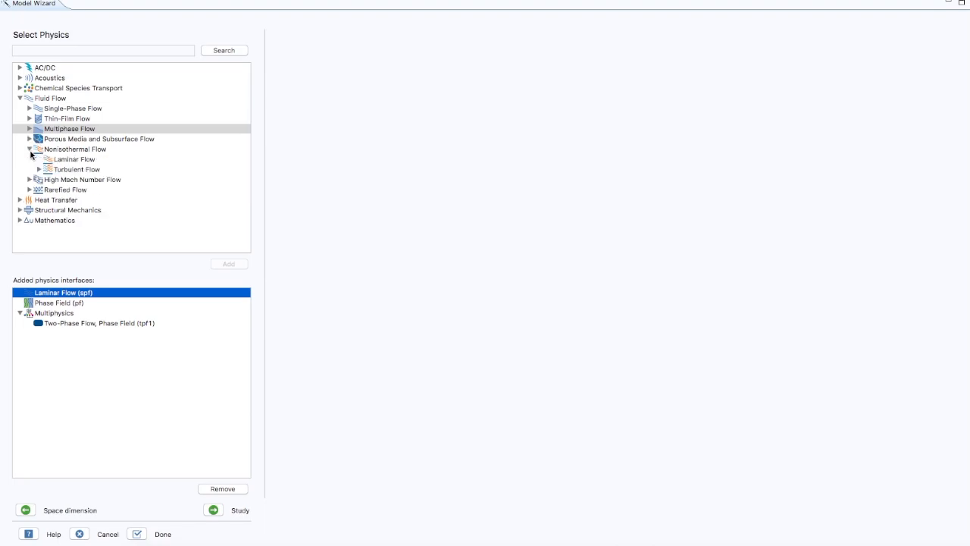
click(74, 161)
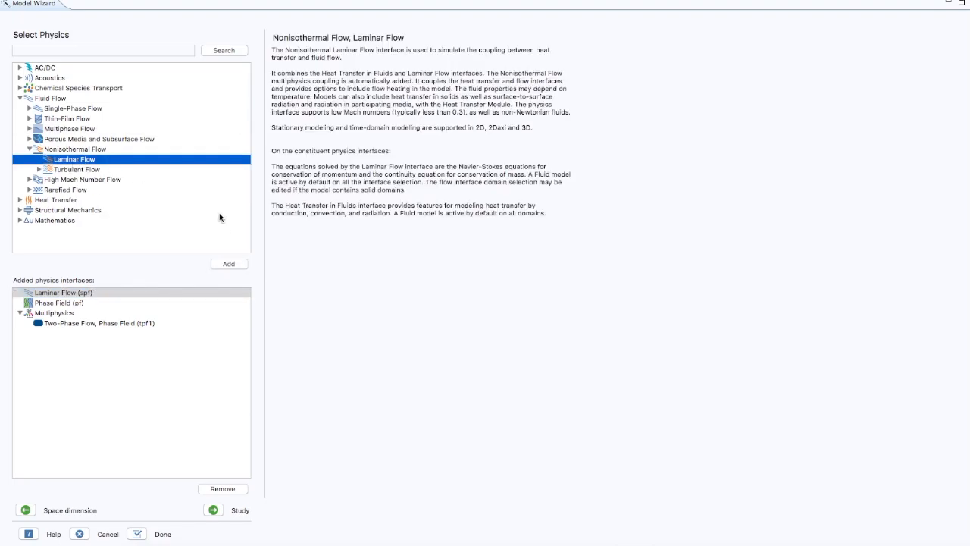
click(227, 266)
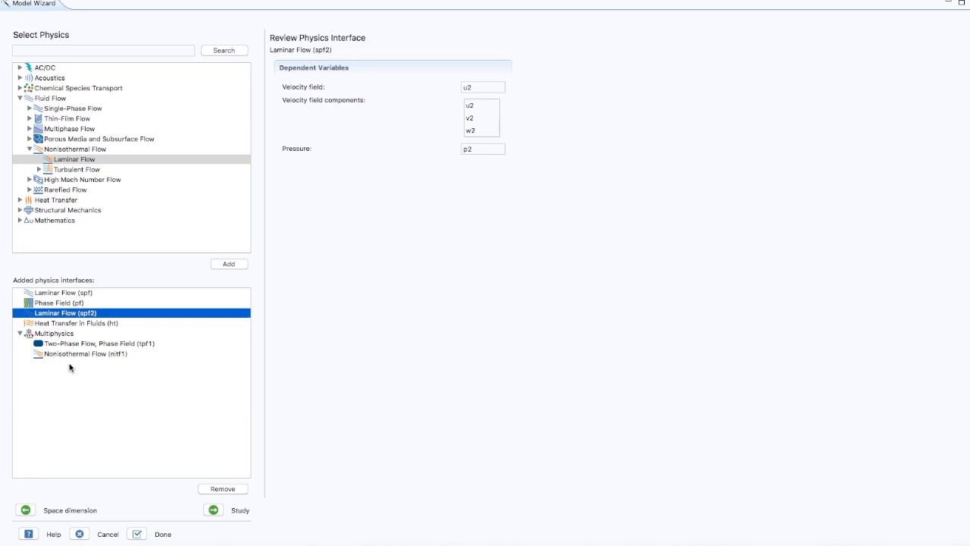
click(222, 489)
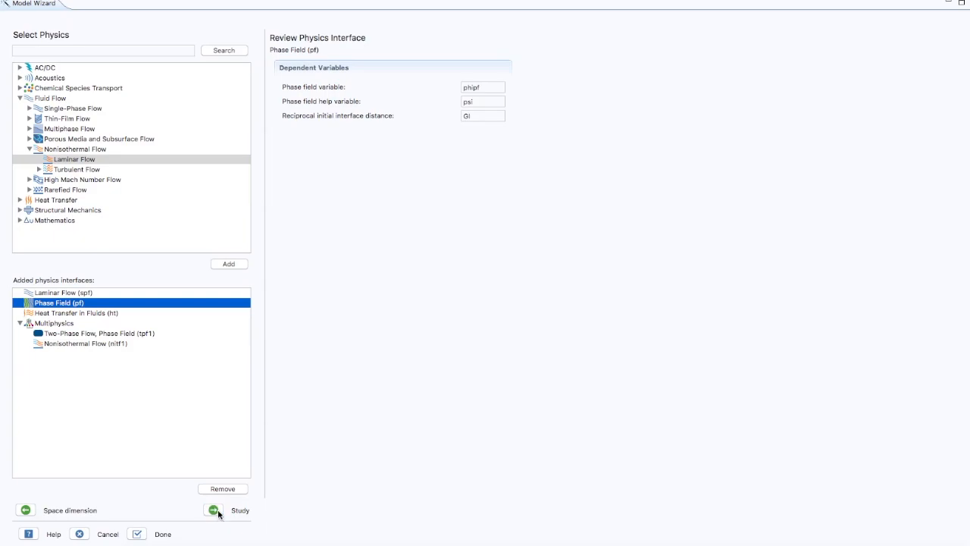
Step: Choose the Transient with Phase Initialization study and finish the model setup
click(214, 510)
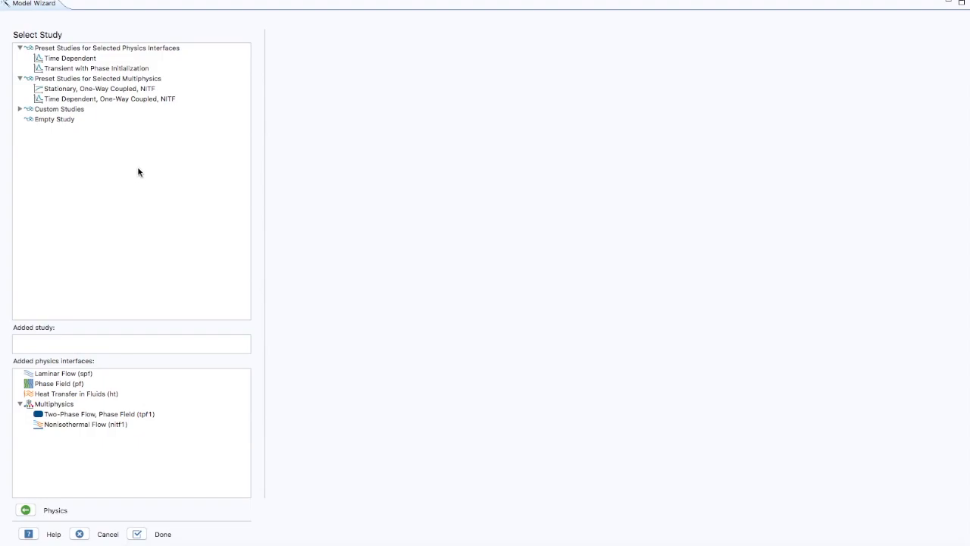
click(108, 70)
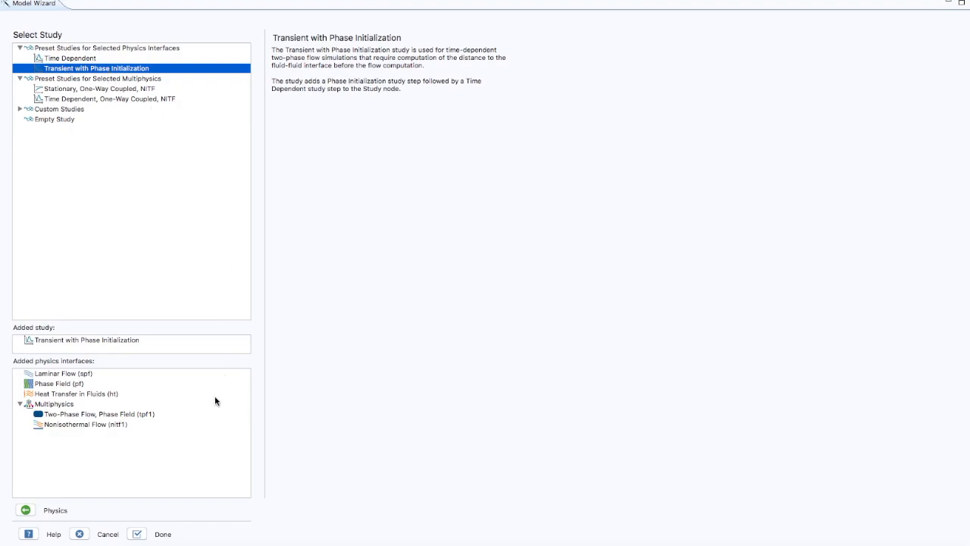
click(138, 535)
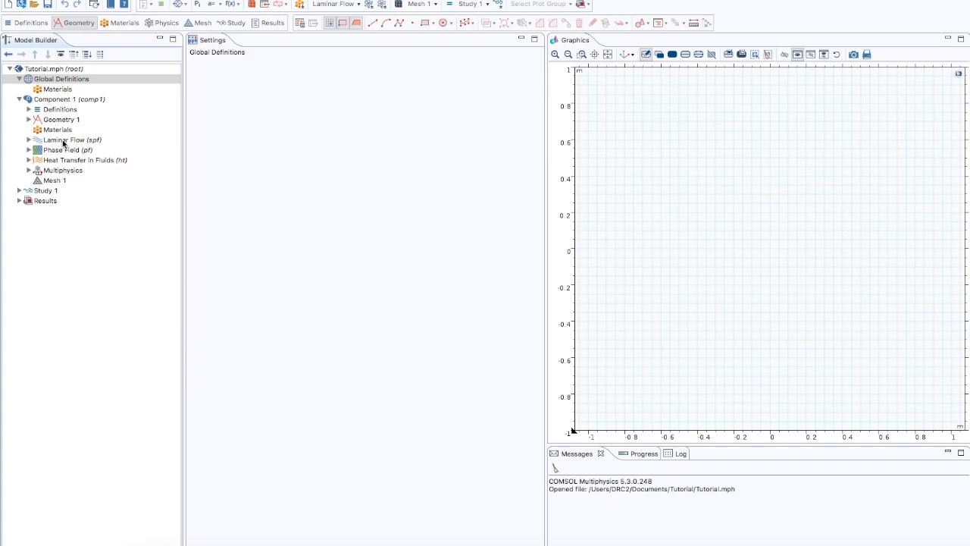
Step: Add a Parameters node to the global definitions and load its values from parameters.txt
click(29, 169)
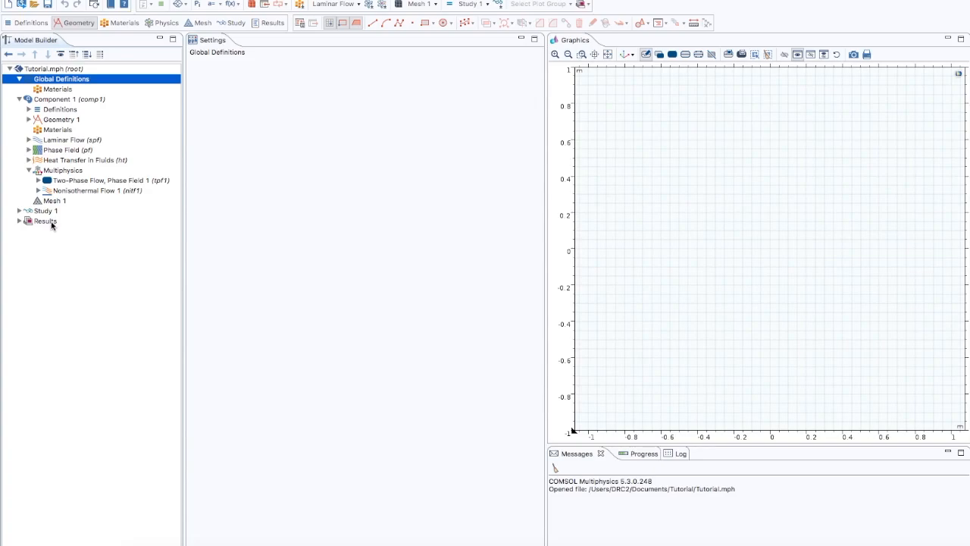
right_click(52, 79)
click(67, 82)
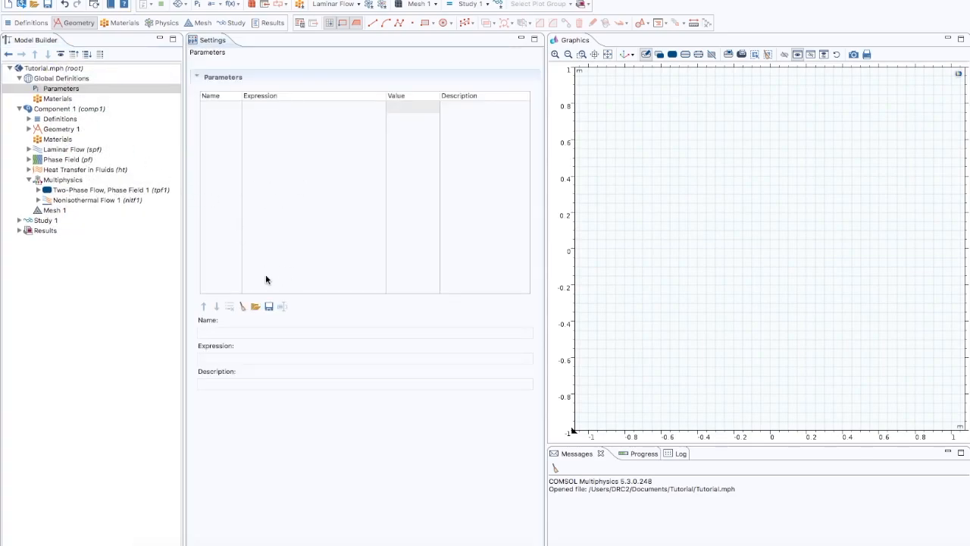
click(255, 307)
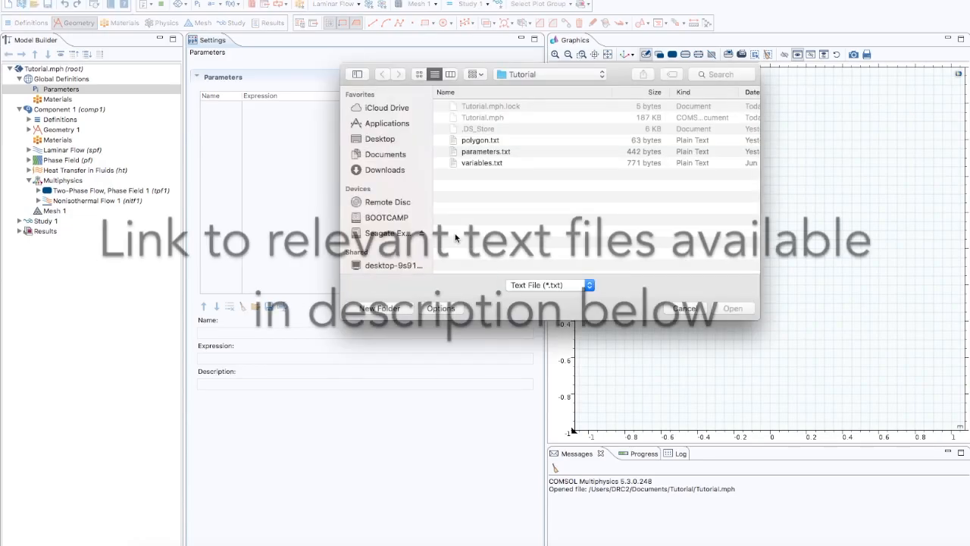
click(493, 152)
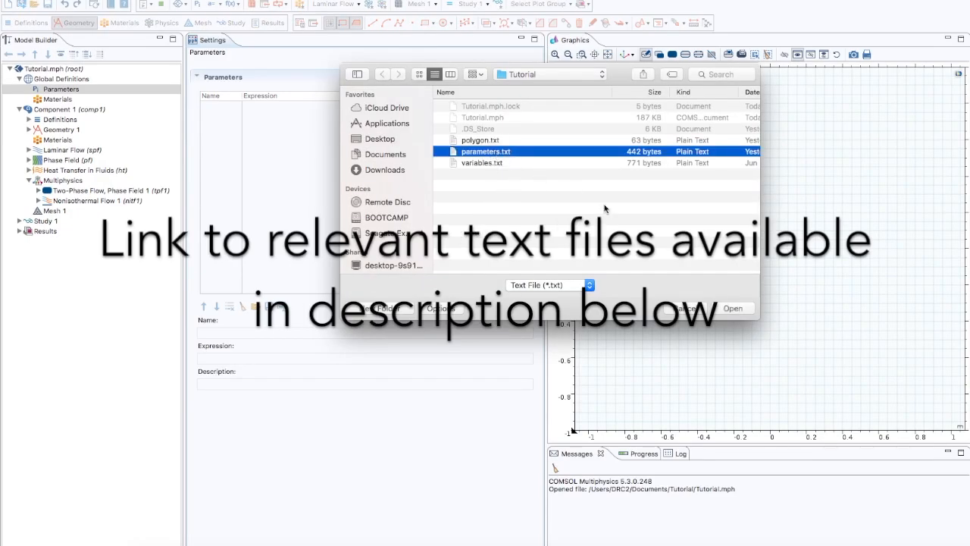
click(729, 310)
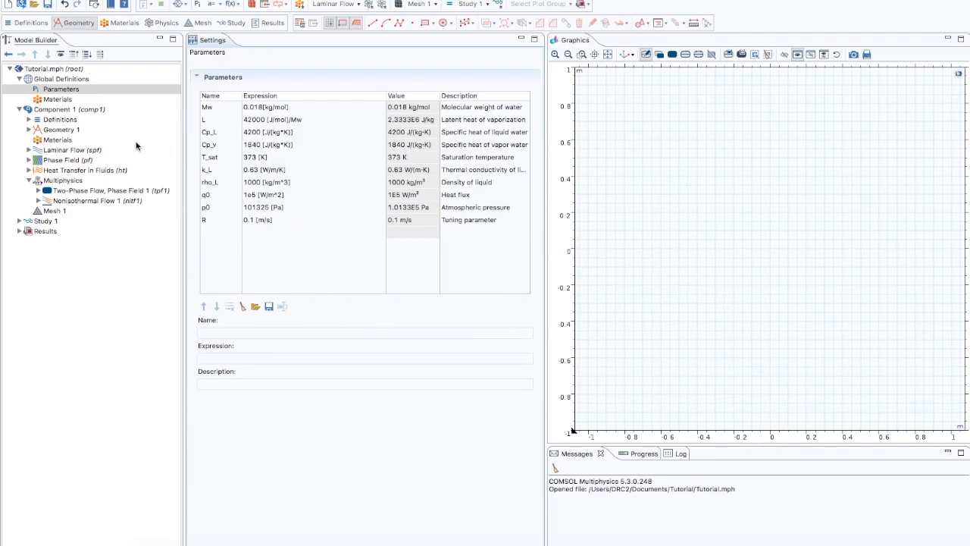
Step: Add a Variables node to the definitions of Component 1 and load its expressions from variables.txt
click(62, 121)
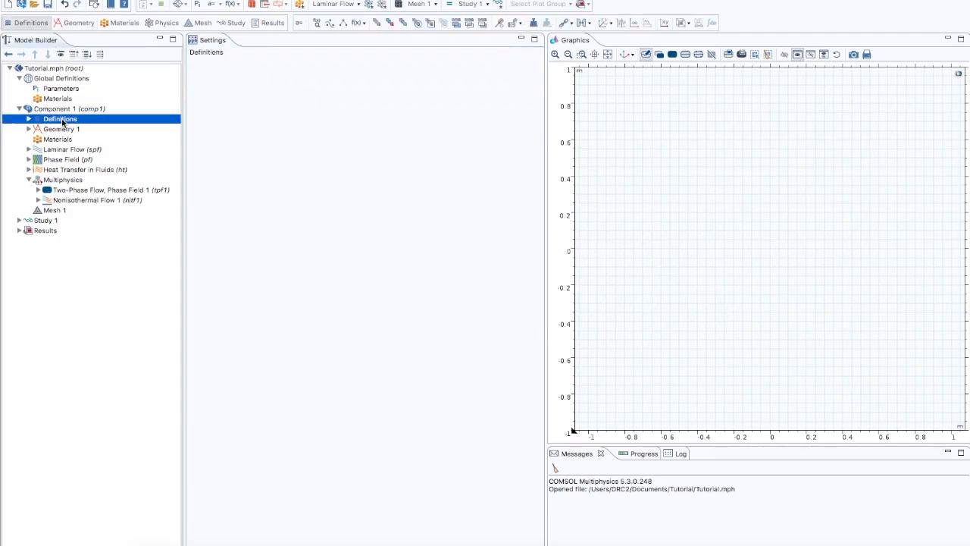
right_click(62, 121)
click(76, 126)
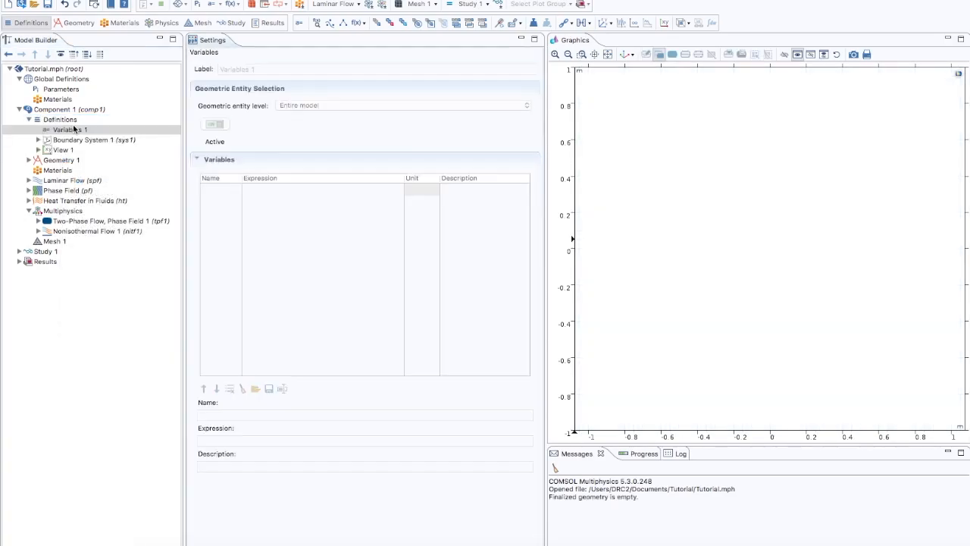
click(256, 390)
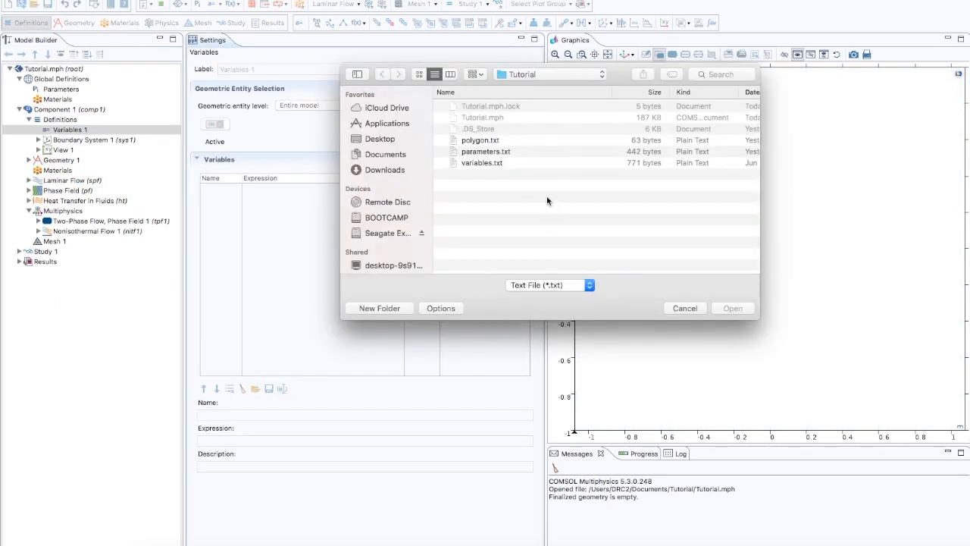
click(519, 164)
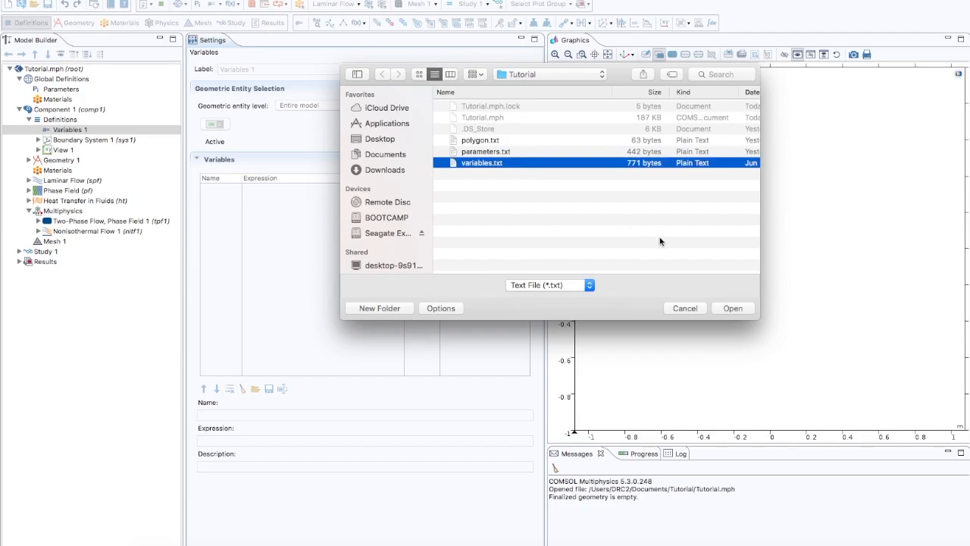
click(733, 308)
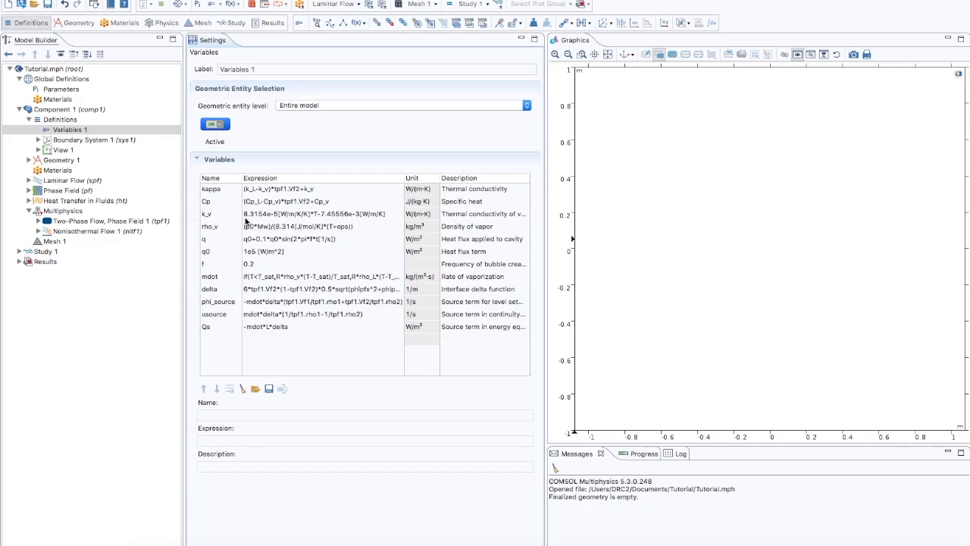
Step: Add a rectangle to Geometry 1 with a width of 0.05 m and a height of 0.05 m
click(62, 162)
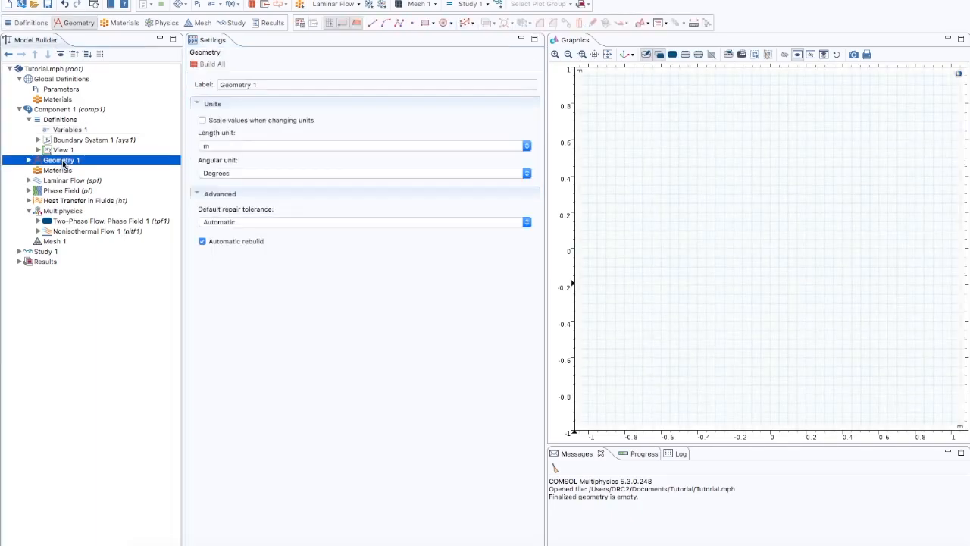
right_click(62, 160)
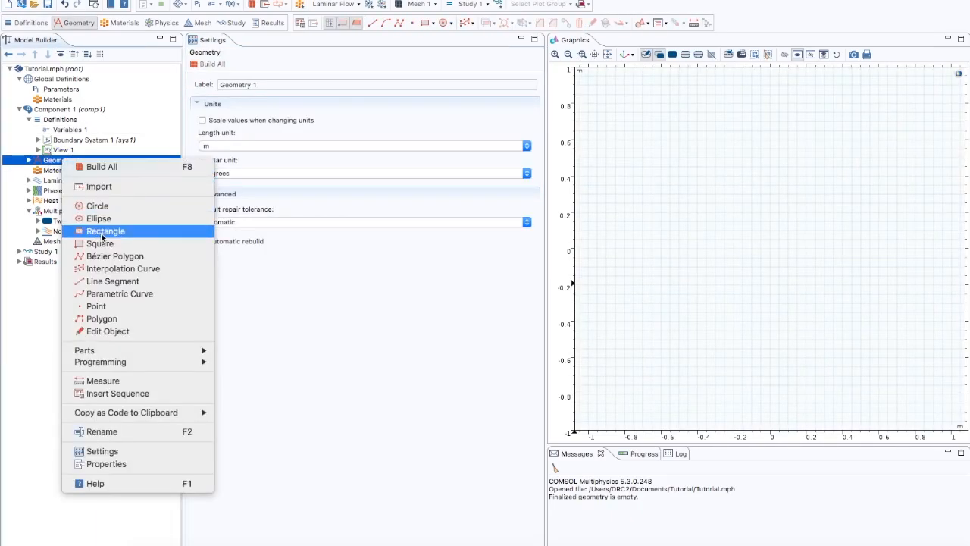
click(100, 231)
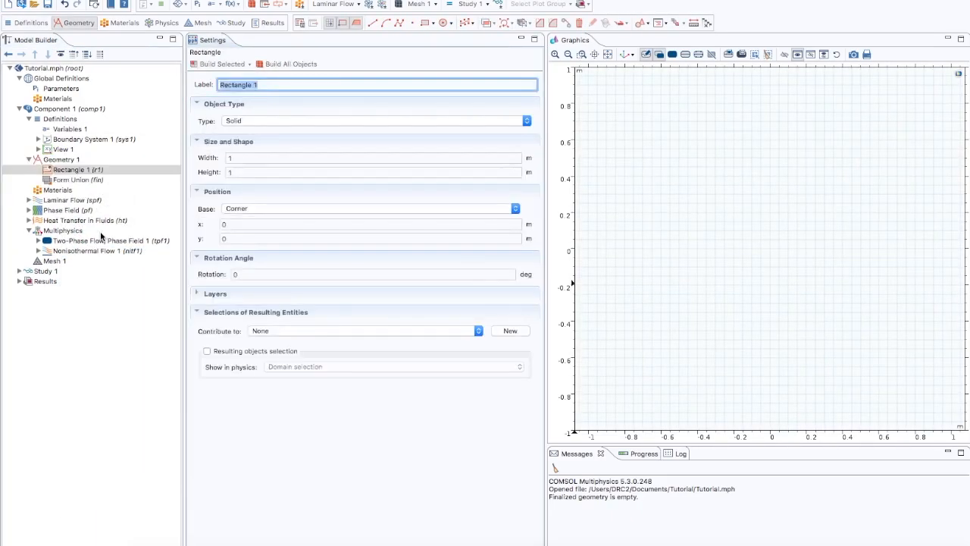
click(240, 159)
drag(240, 159, 225, 161)
text(0.0)
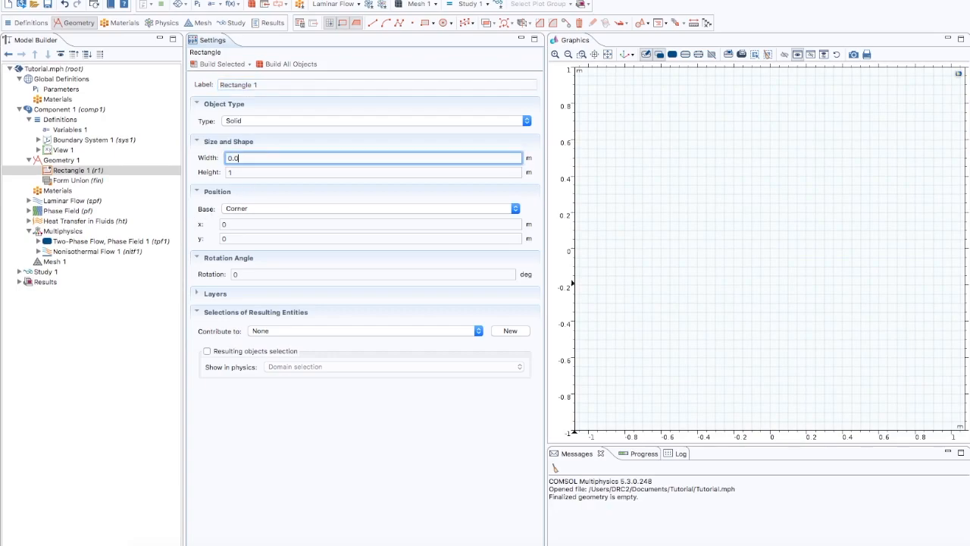
text(5)
key(Tab)
text(0.05)
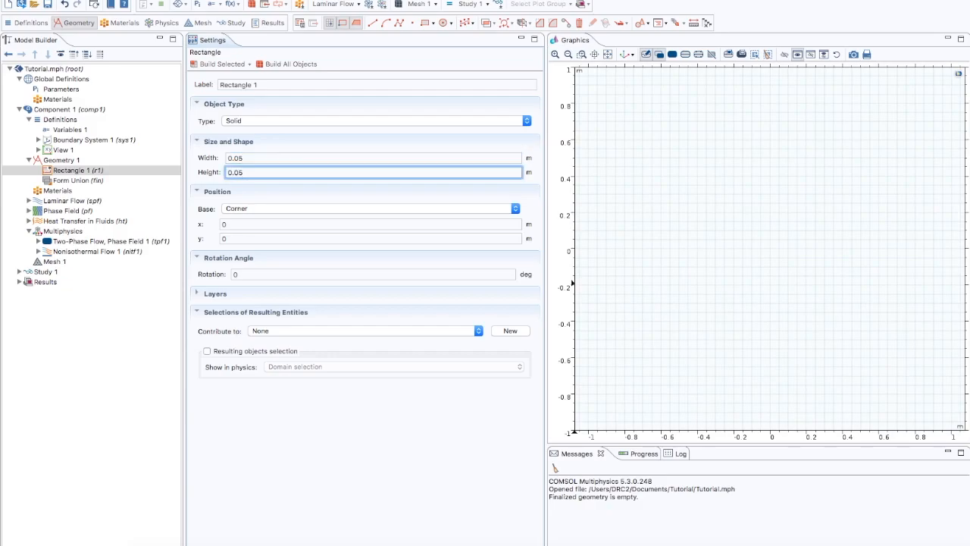
Step: Re-enter the rectangle's width as 50 [mm] and build all objects
drag(244, 158, 226, 155)
text(50 [mm)
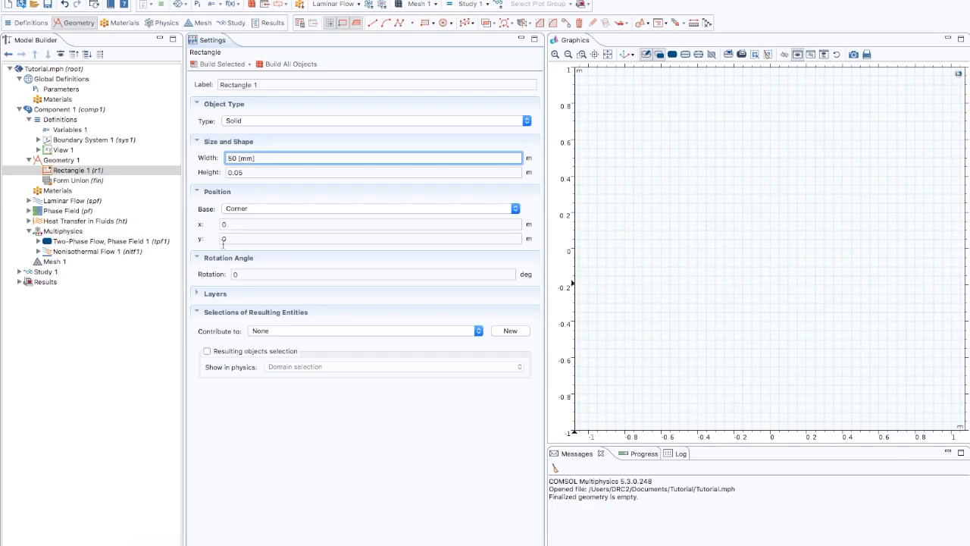
click(295, 67)
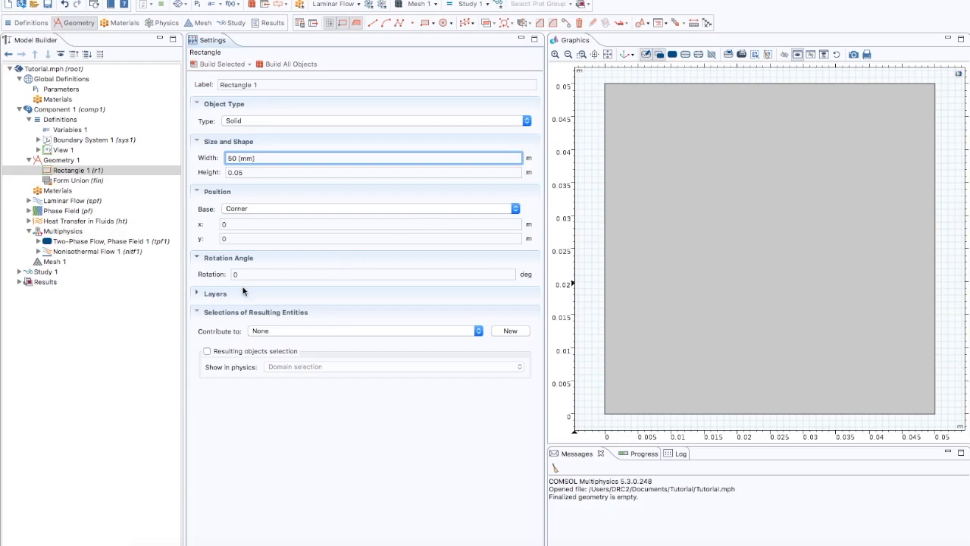
Step: Give the rectangle a bottom layer with a thickness of 25 [mm] and rebuild all objects
click(208, 294)
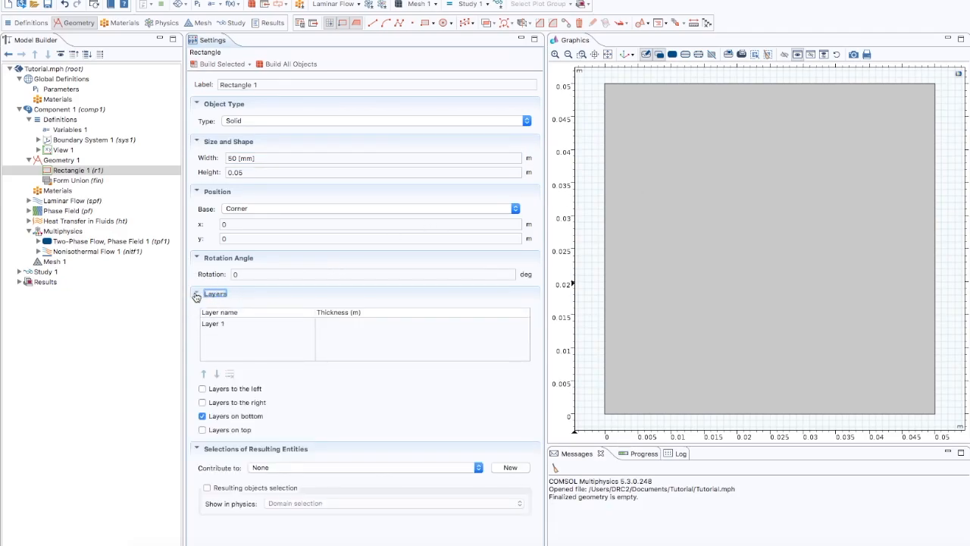
click(197, 296)
click(197, 295)
click(329, 326)
click(329, 325)
text(25 [mm)
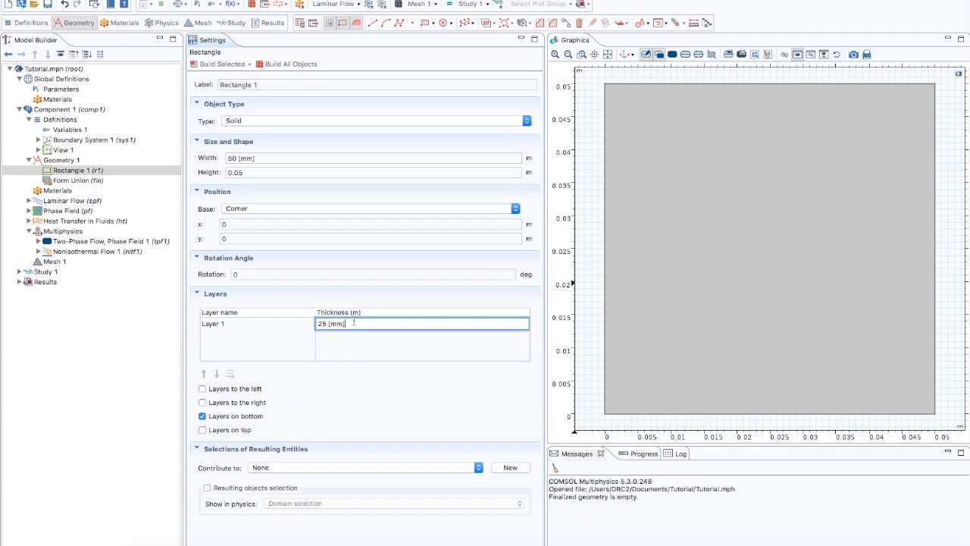
click(286, 64)
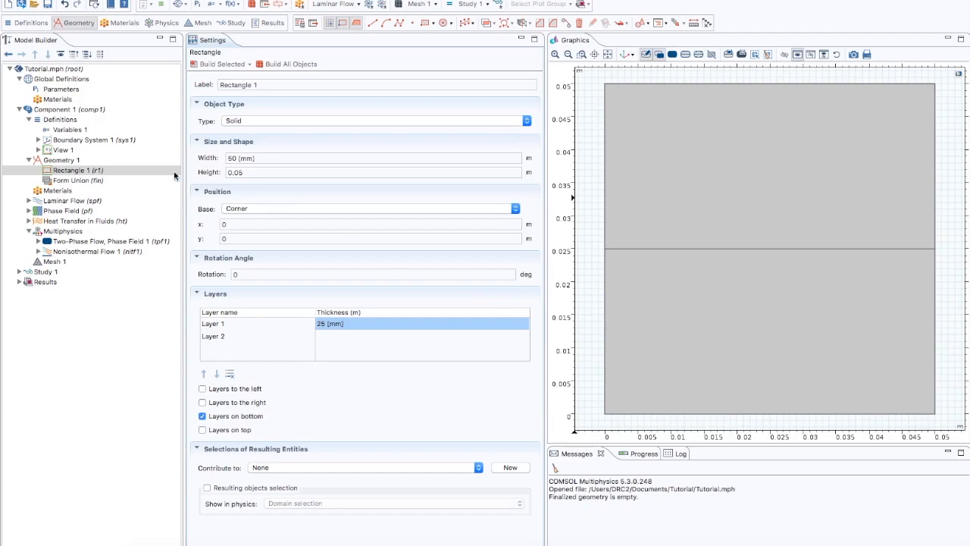
Step: Add a polygon to Geometry 1 that reads its coordinates from the file polygon.txt, and build all objects
click(69, 161)
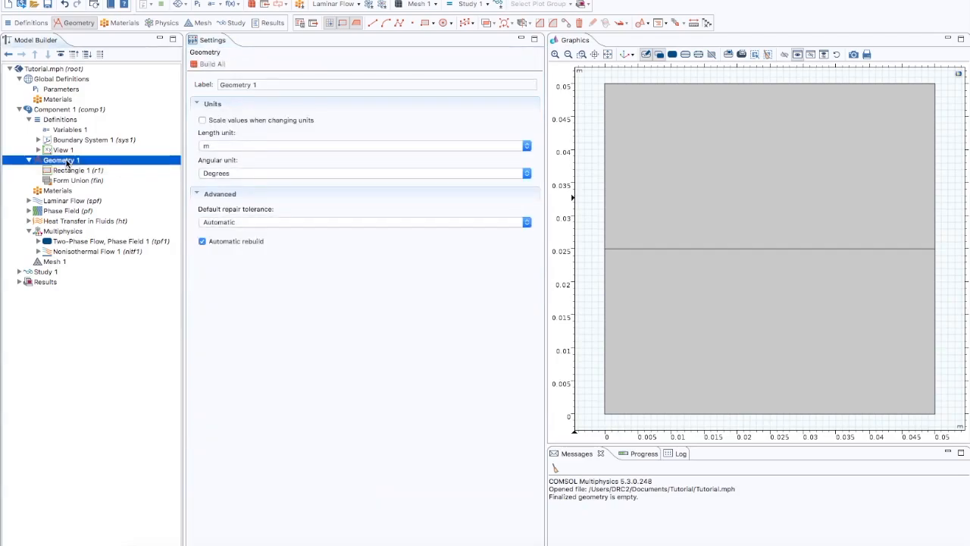
right_click(68, 161)
click(109, 262)
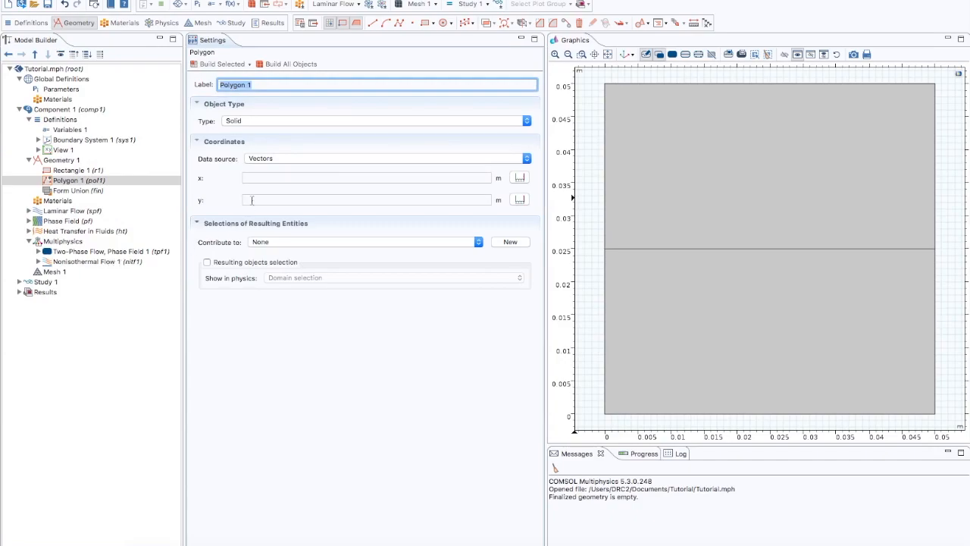
click(279, 161)
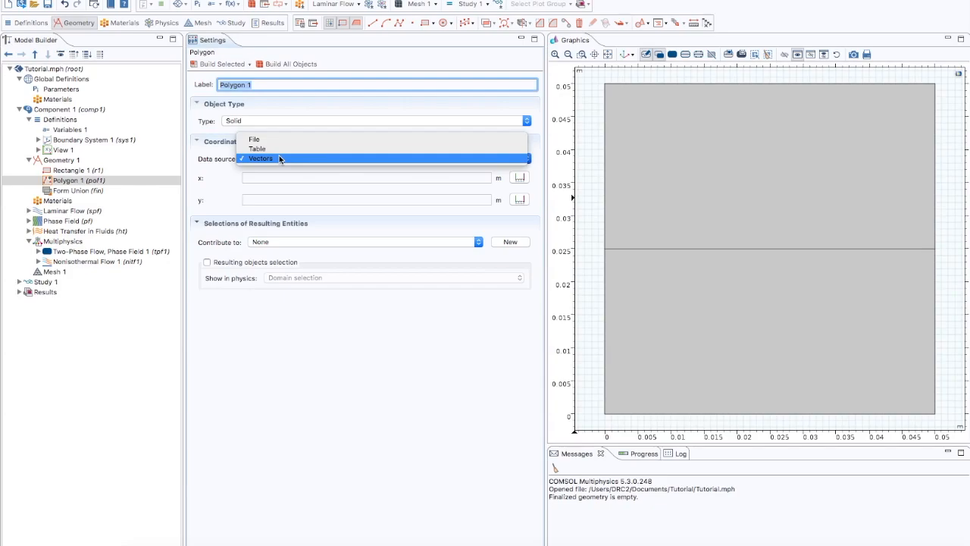
click(271, 139)
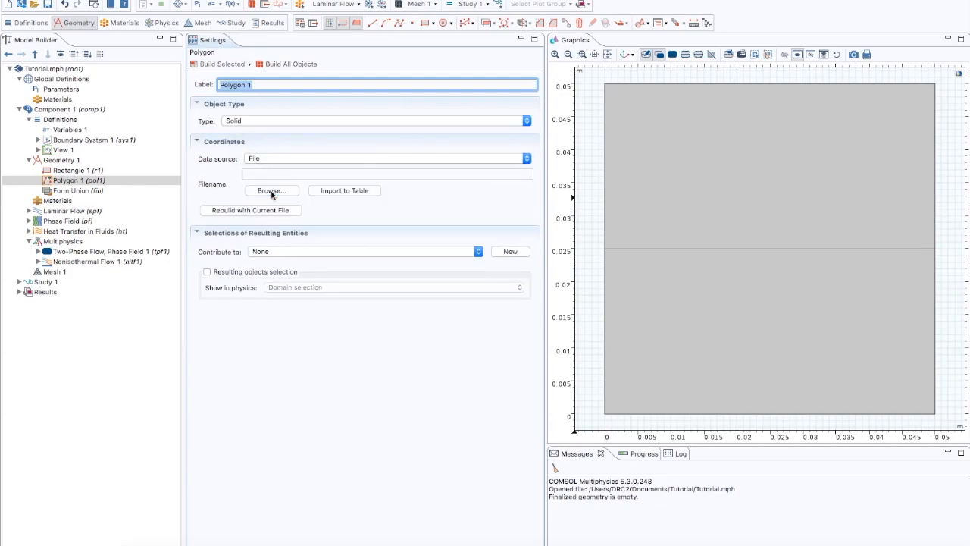
click(272, 192)
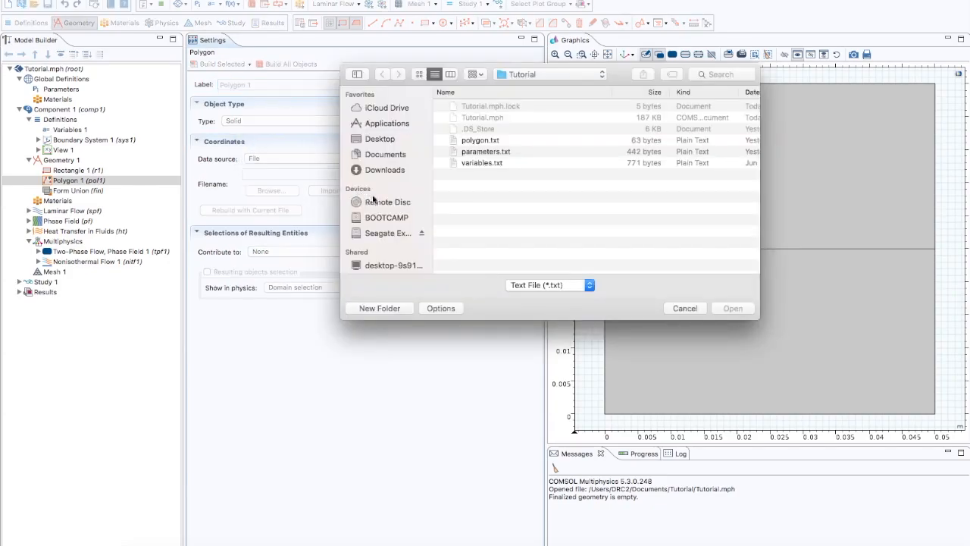
click(500, 141)
click(732, 308)
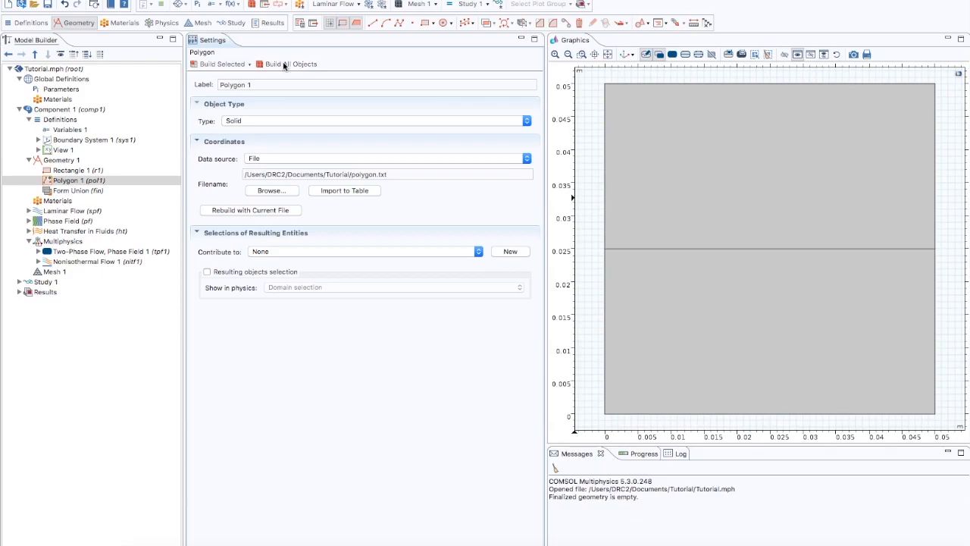
click(284, 66)
click(608, 55)
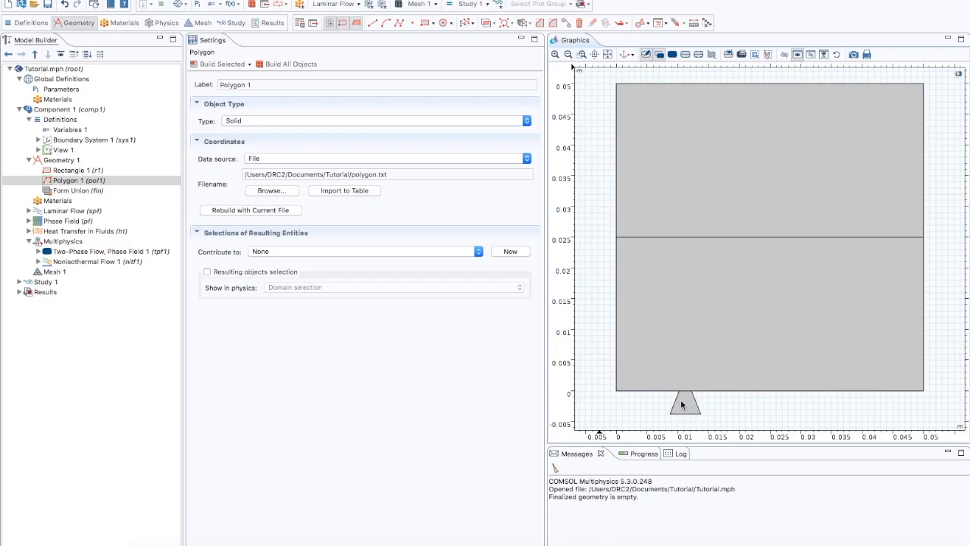
Step: Add a circle to Geometry 1 with a radius of 3 [mm]
click(72, 161)
right_click(72, 161)
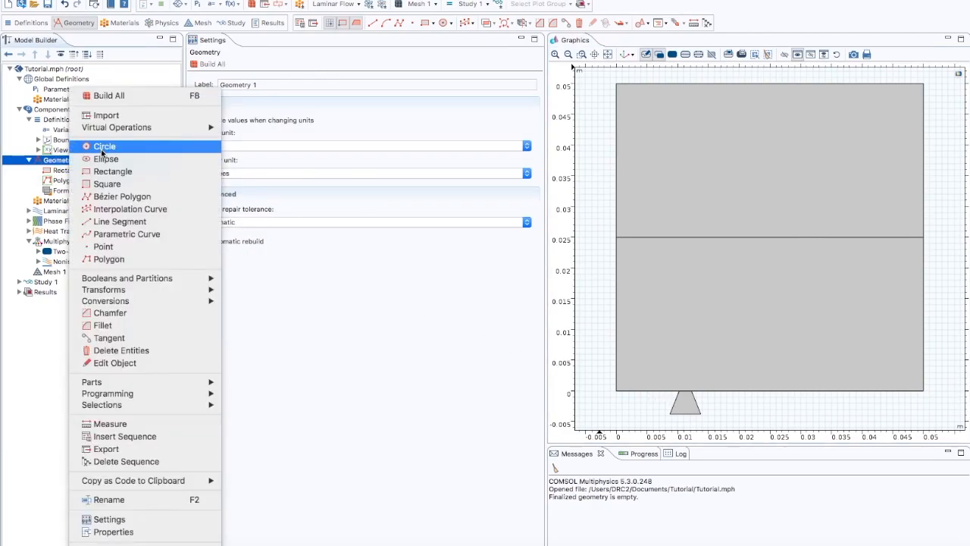
click(102, 147)
click(236, 158)
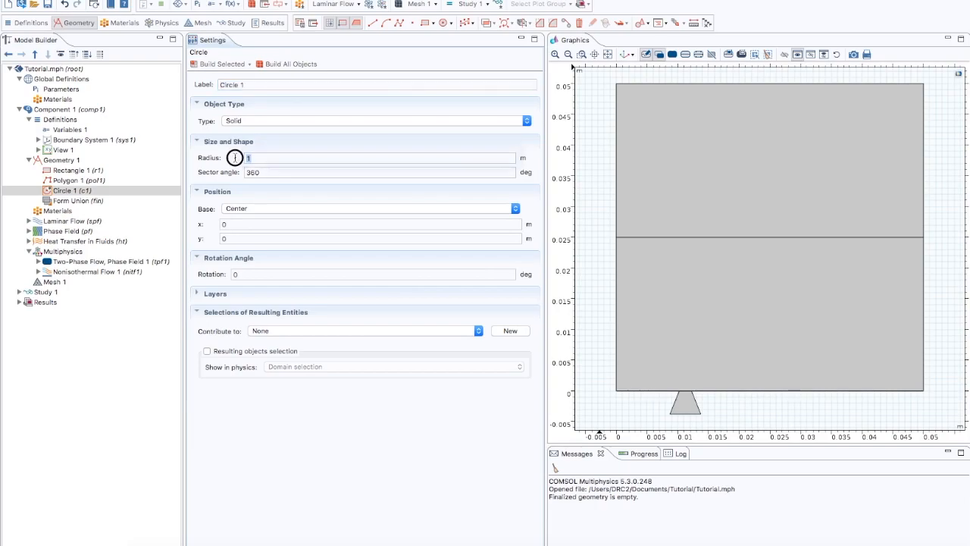
text(3 [mm])
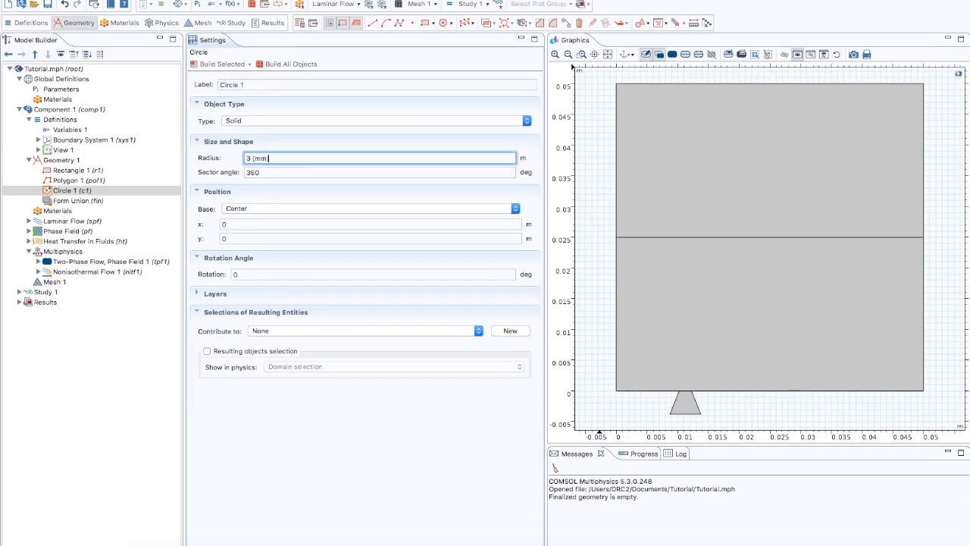
Step: Centre the circle at x 0.01125 m and y -4e-3 m, and build all objects
click(231, 224)
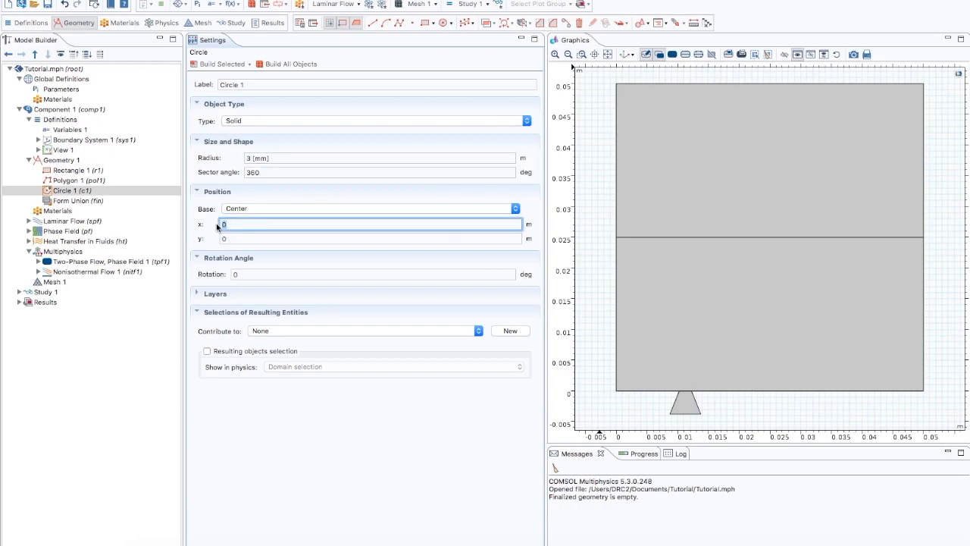
text(0.01125)
click(214, 239)
text(-4e-3)
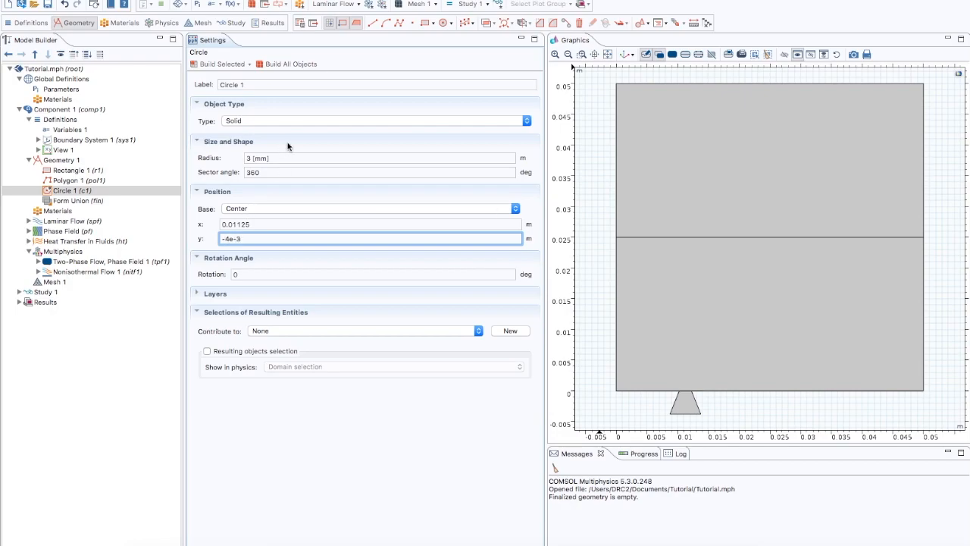
click(288, 65)
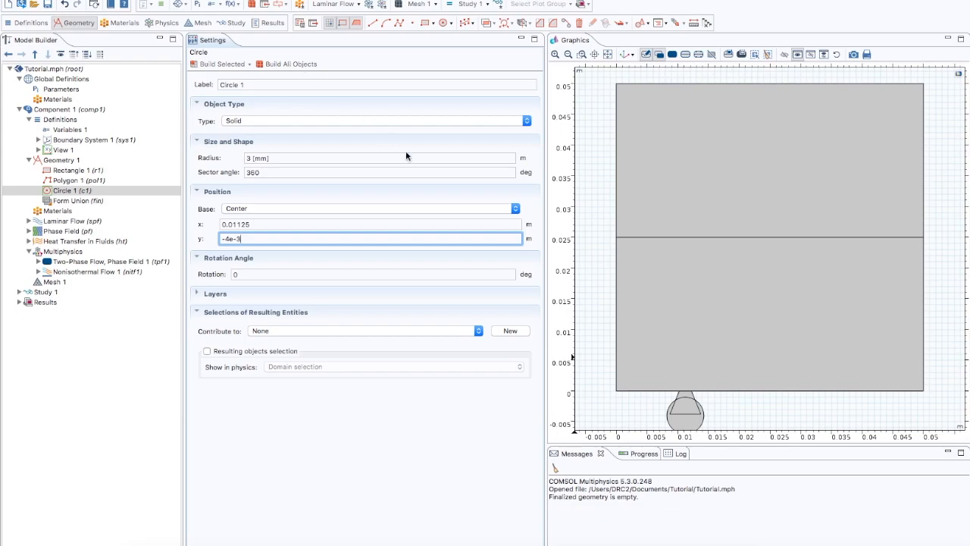
click(607, 55)
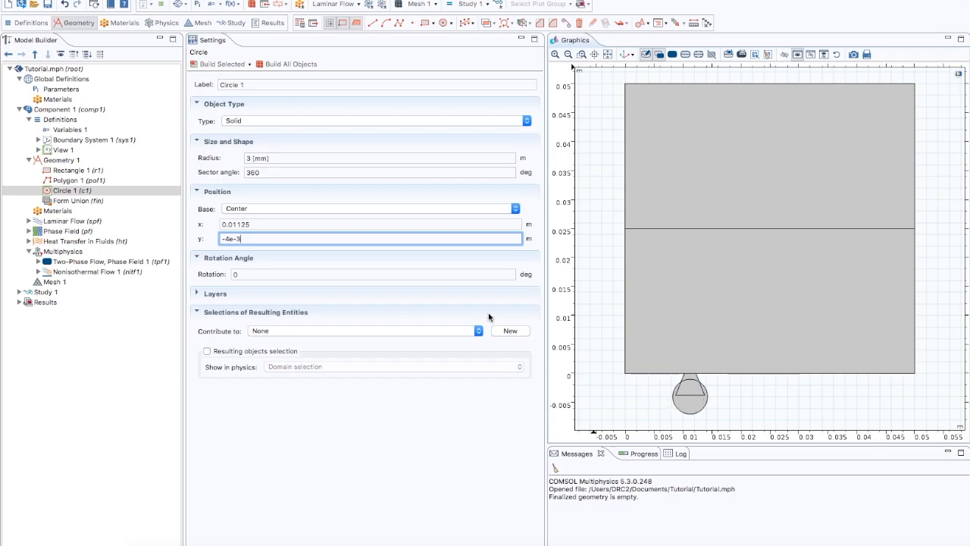
Step: Add a Compose operation to Geometry 1 with the polygon pol1 and the circle c1 as input objects
click(70, 162)
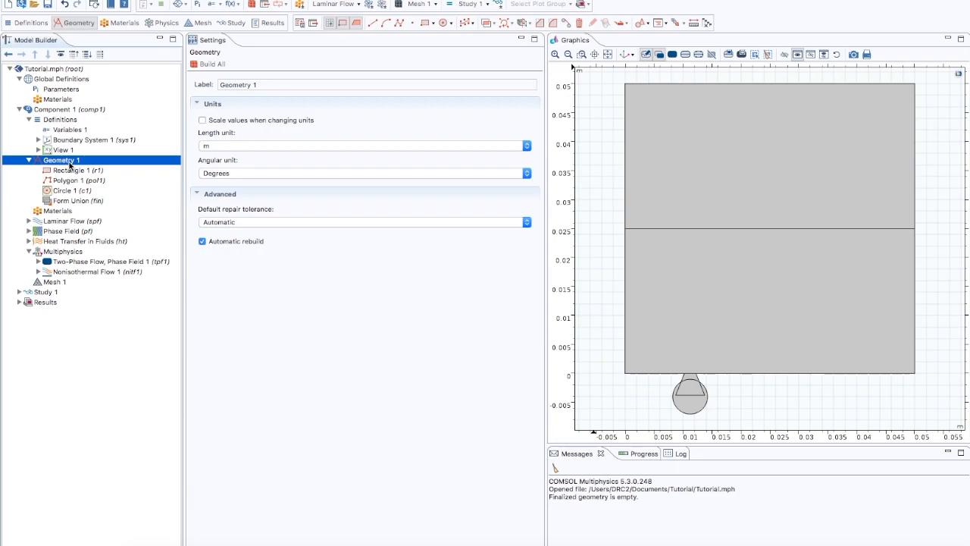
right_click(70, 164)
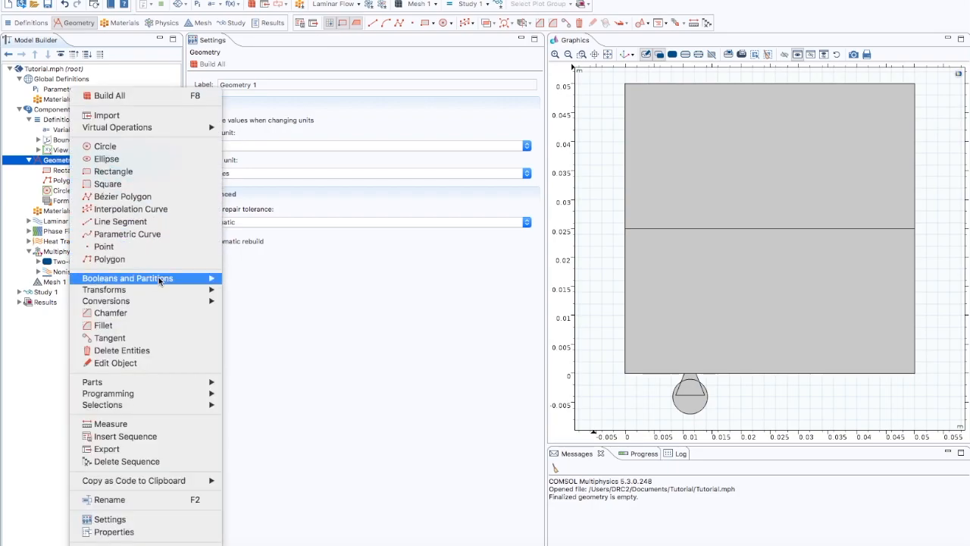
mouse_move(188, 282)
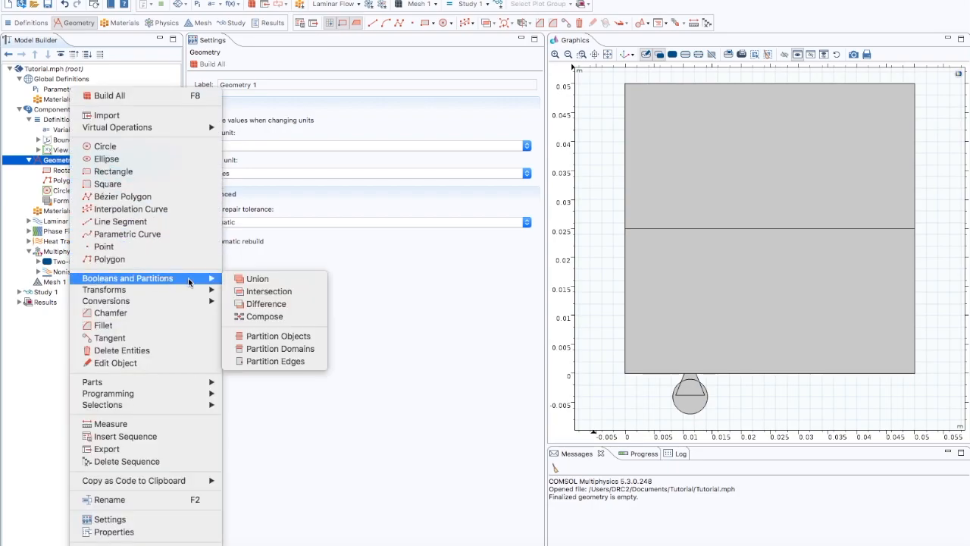
click(250, 318)
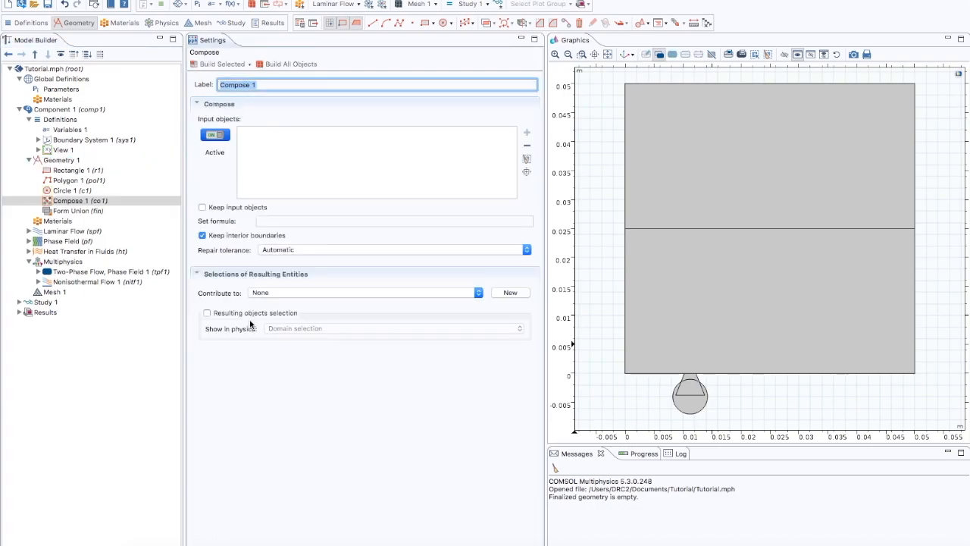
click(688, 385)
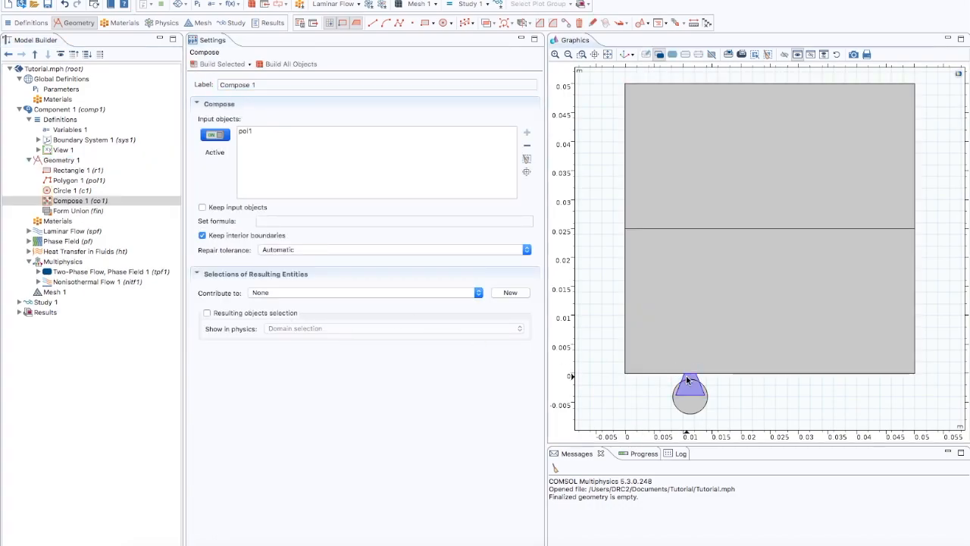
click(693, 406)
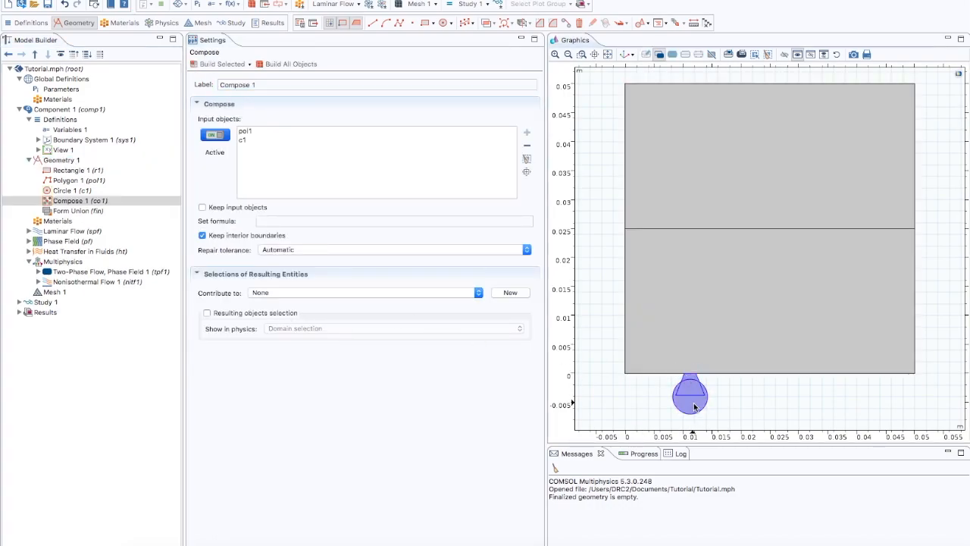
Step: Enter pol1+pol1*c1 as the Compose set formula and build all objects
click(290, 221)
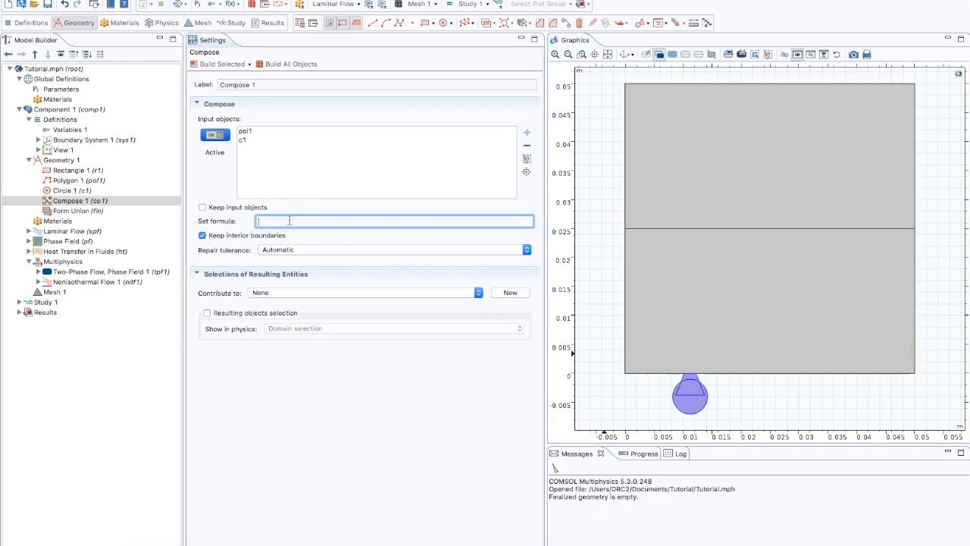
text(pol1+pi)
text(l1*c1)
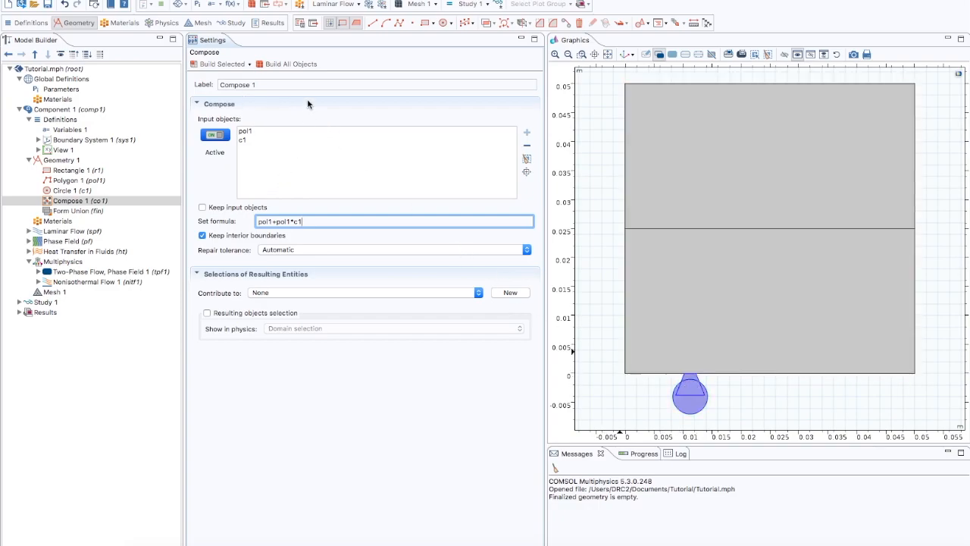
click(290, 63)
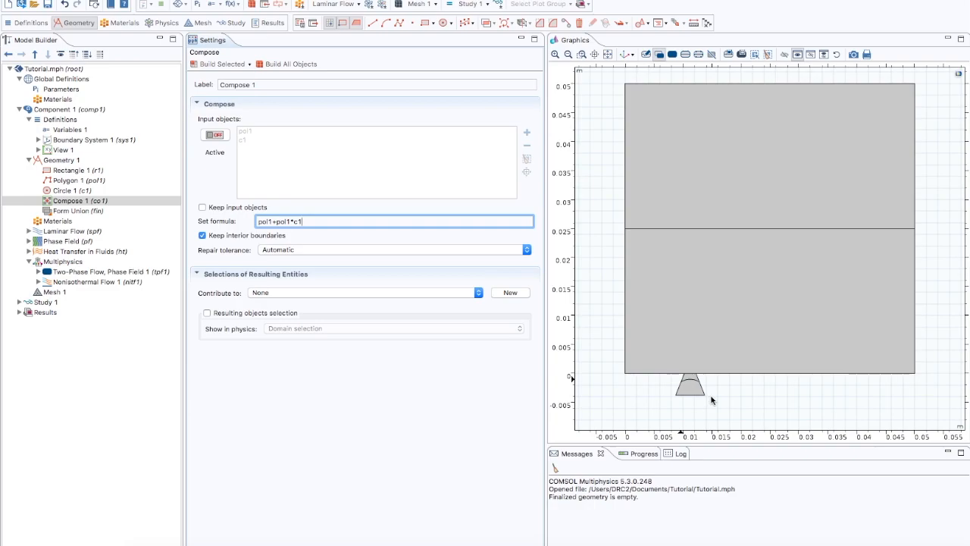
Step: Copy the composed cavity co1 with an x displacement of 0.015 m and build all objects
click(70, 163)
right_click(70, 164)
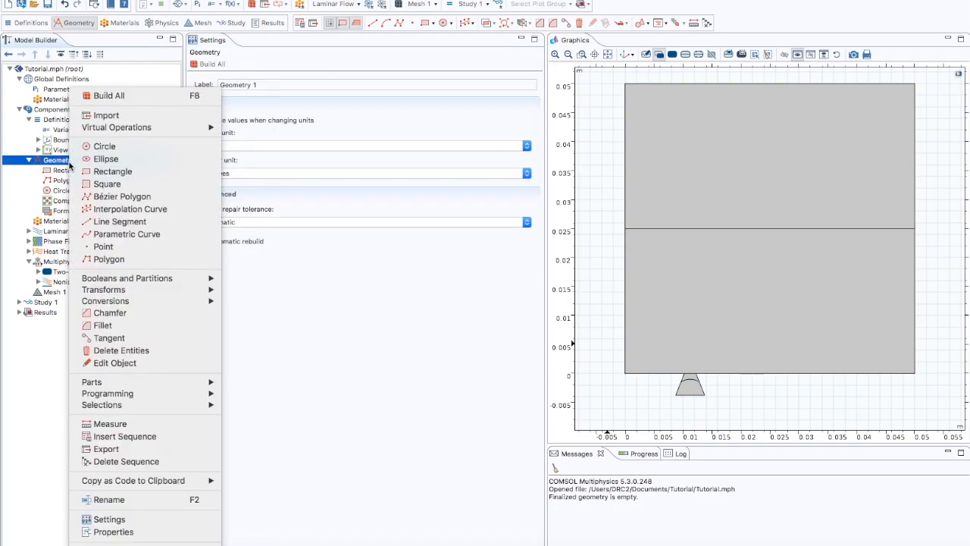
mouse_move(164, 290)
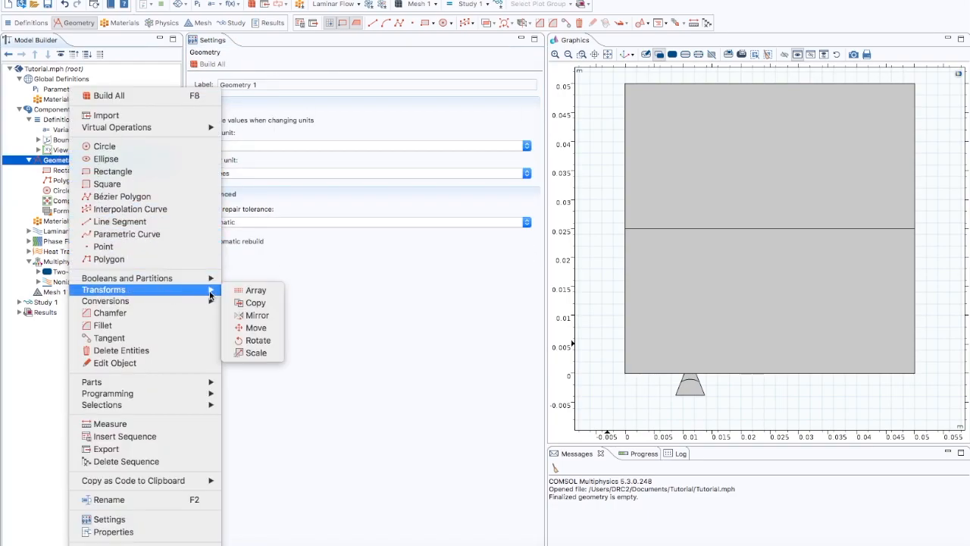
key(Escape)
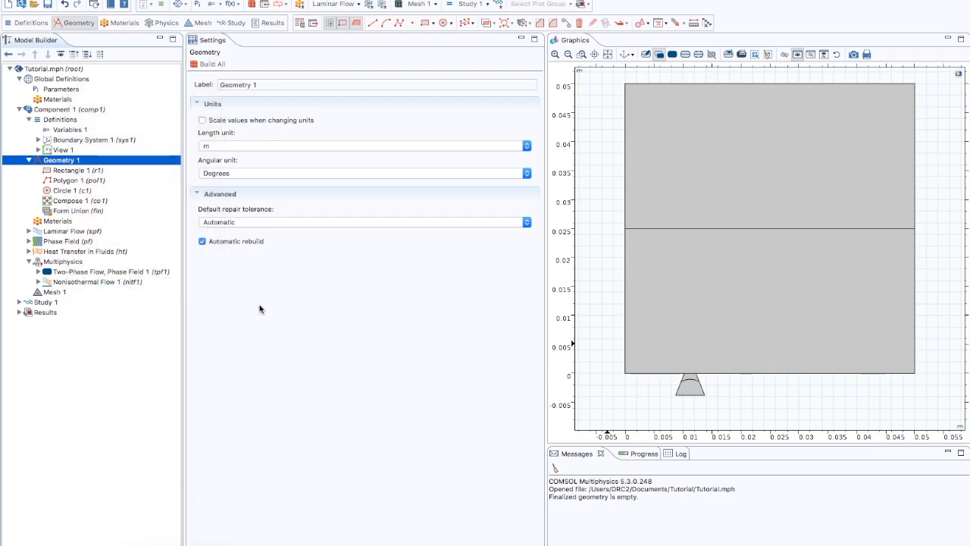
click(691, 373)
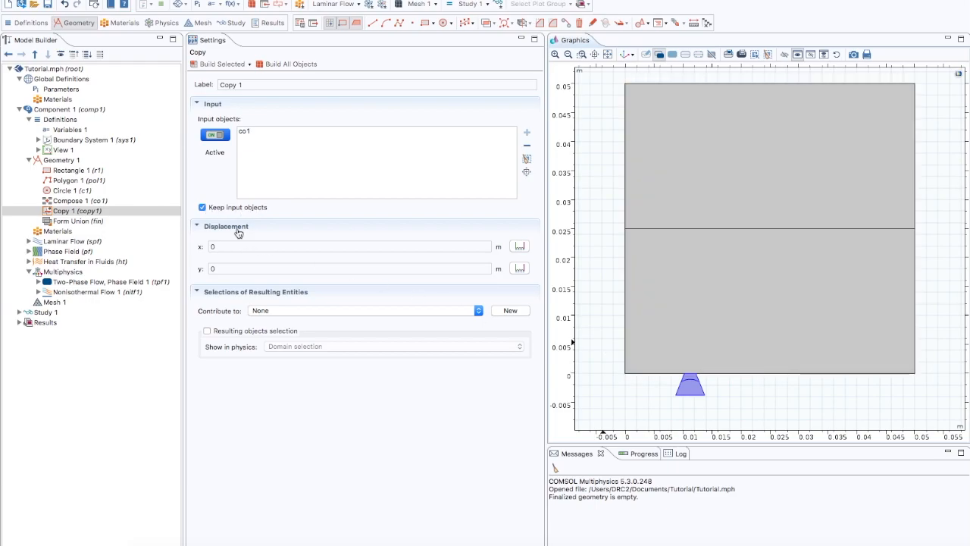
click(212, 246)
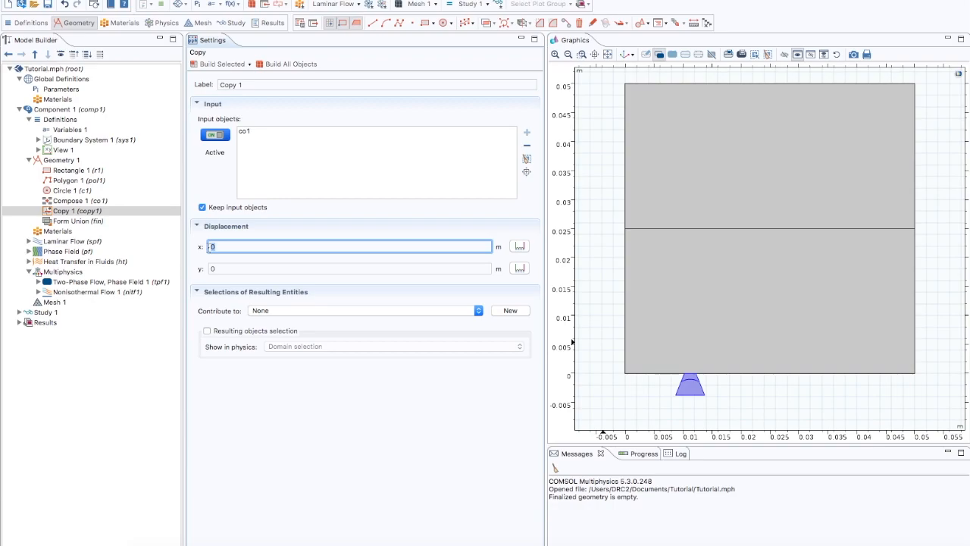
text(0.015)
click(282, 66)
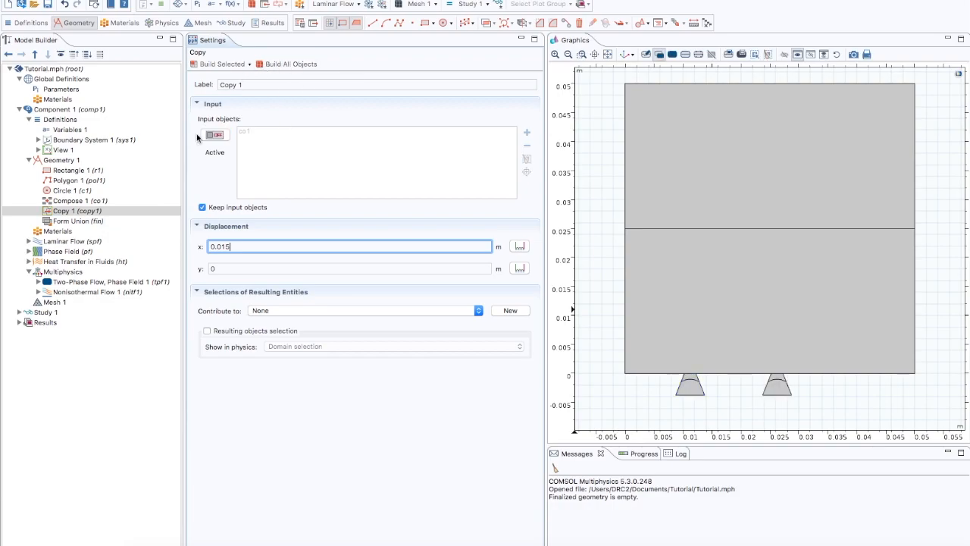
Step: Add a second copy of the original cavity co1 with an x displacement of 0.03 m and build all objects
click(59, 161)
right_click(59, 162)
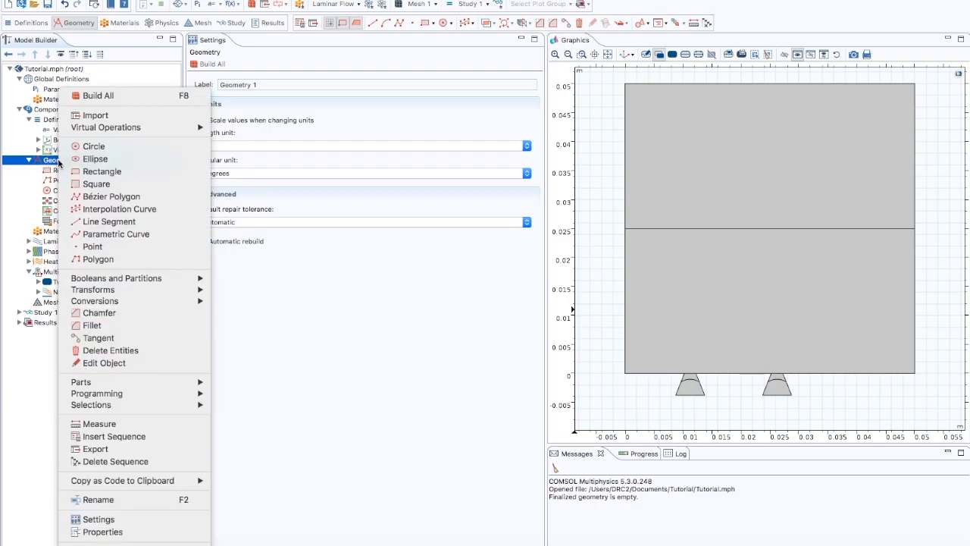
mouse_move(205, 294)
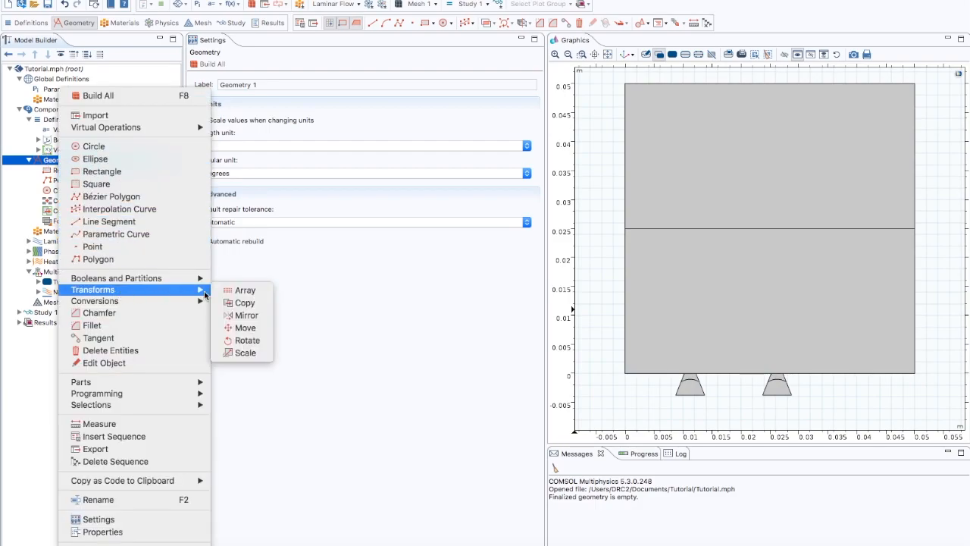
click(251, 303)
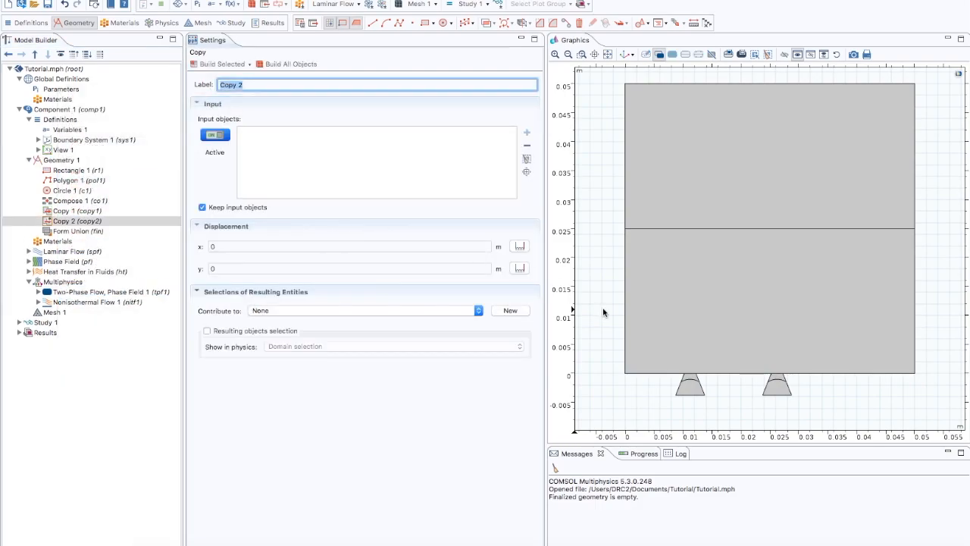
click(689, 385)
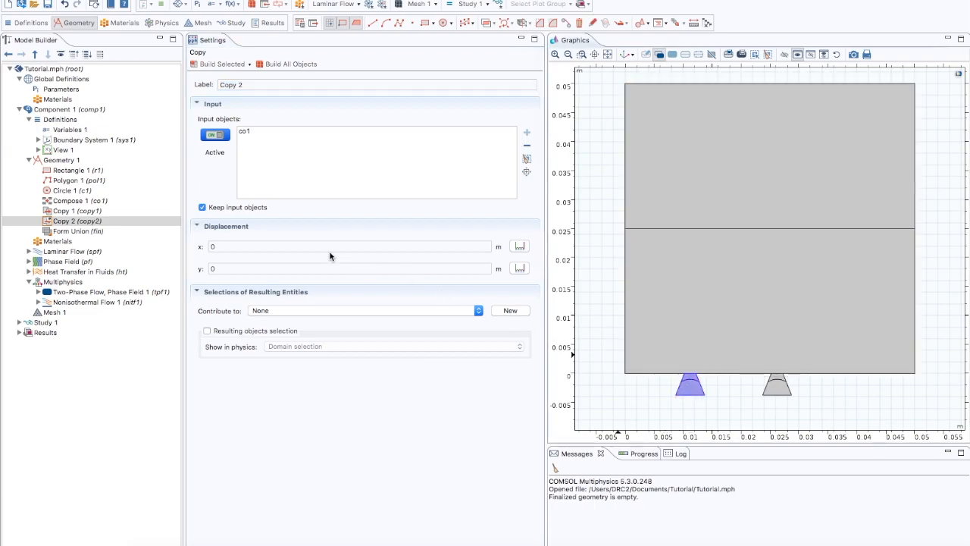
click(225, 246)
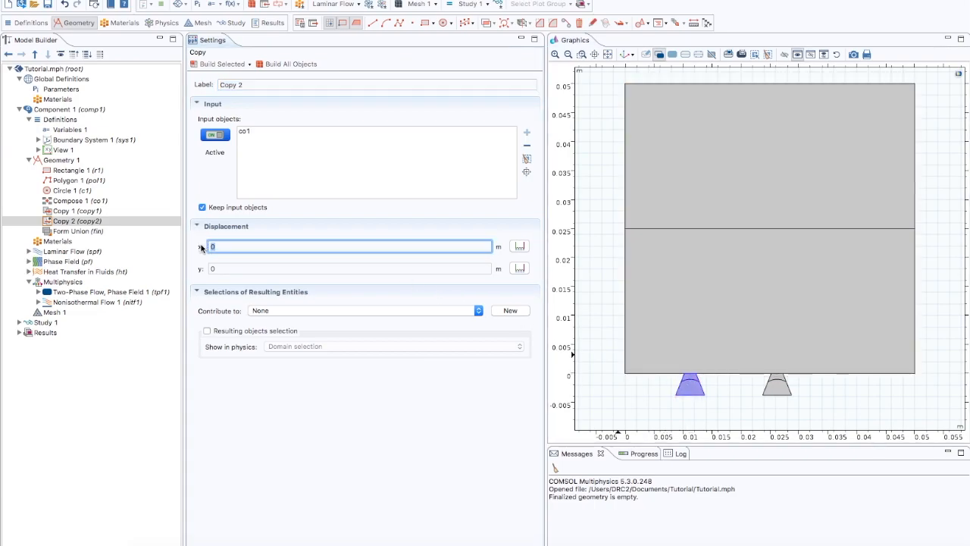
text(0.03)
click(290, 66)
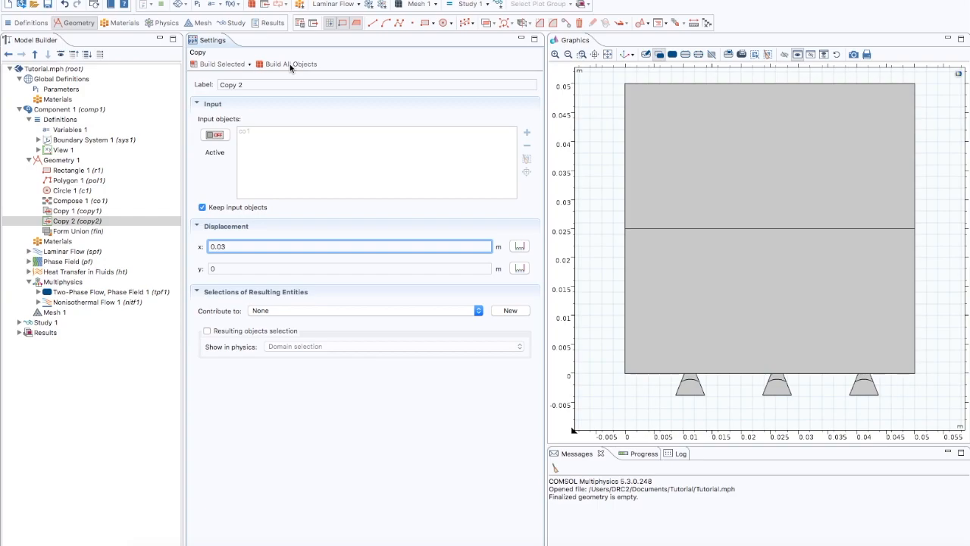
click(608, 54)
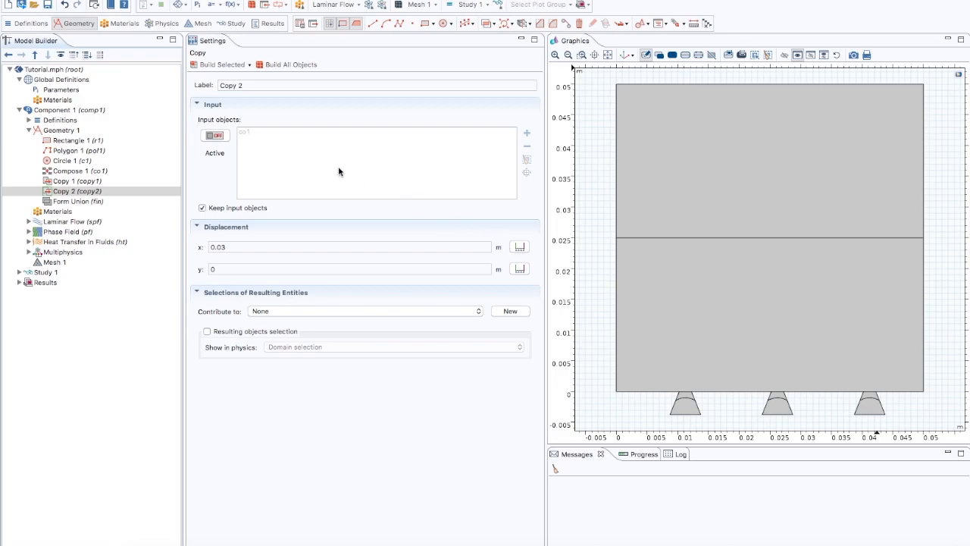
click(62, 55)
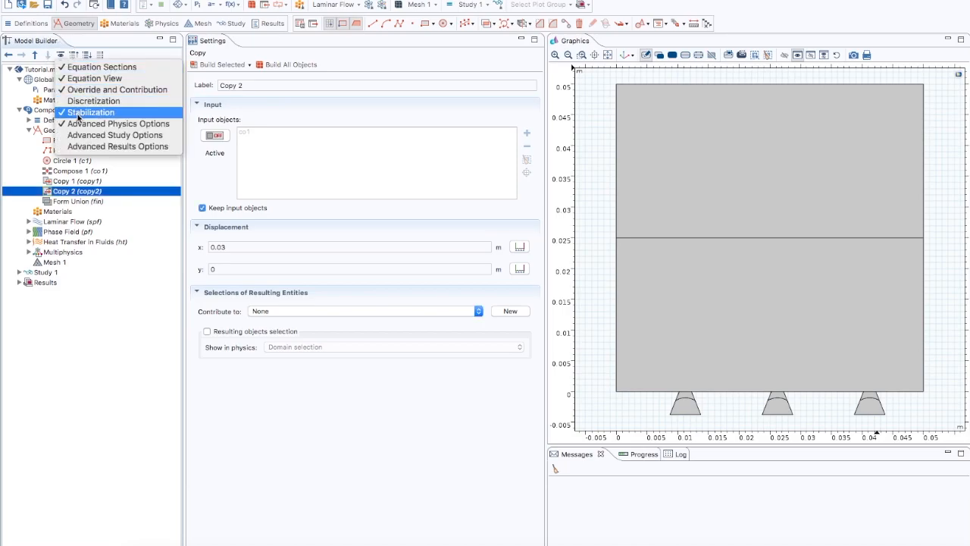
click(62, 55)
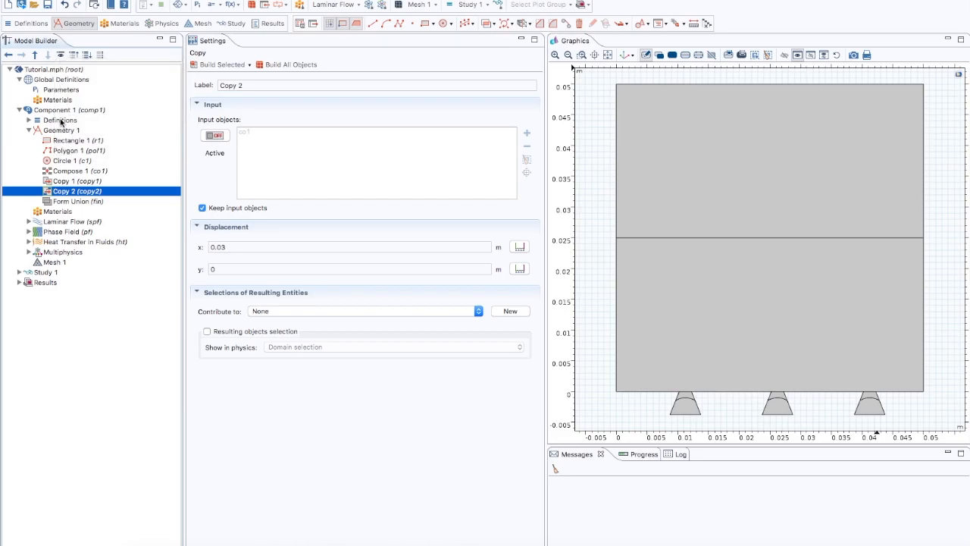
Step: Include gravity in the physical model of the Laminar Flow interface
click(67, 221)
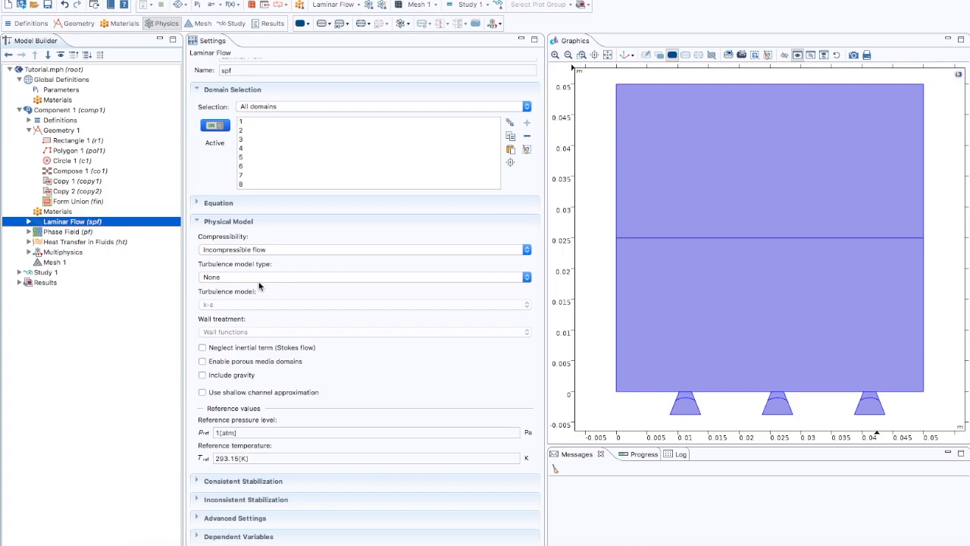
click(202, 376)
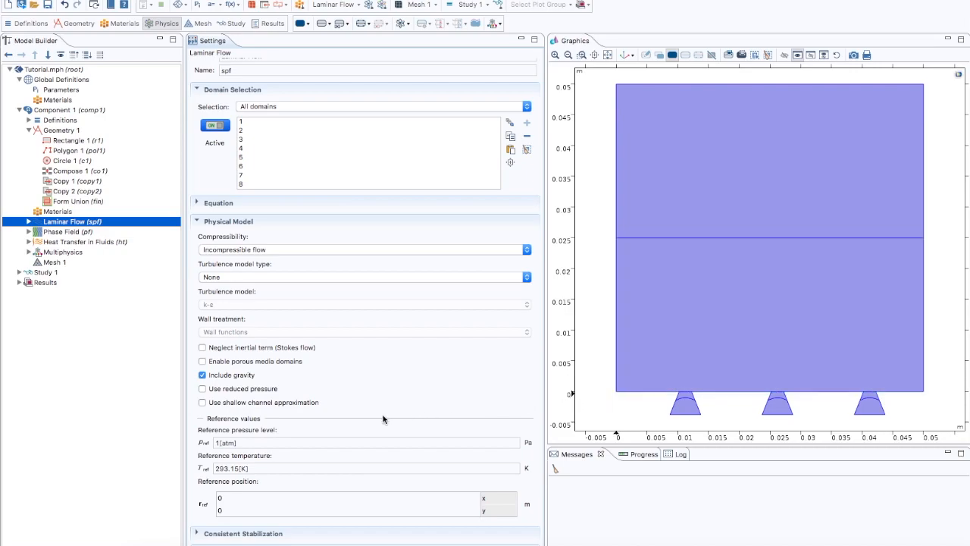
scroll(304, 429, up, 1)
scroll(304, 429, down, 2)
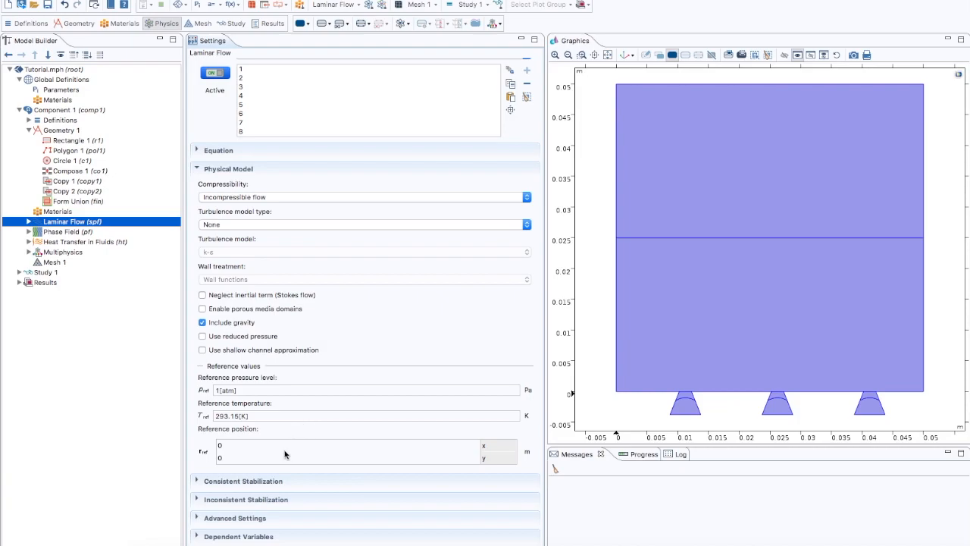
Step: Disable streamline and crosswind diffusion for Laminar Flow and enable isotropic diffusion in its inconsistent stabilization
click(197, 482)
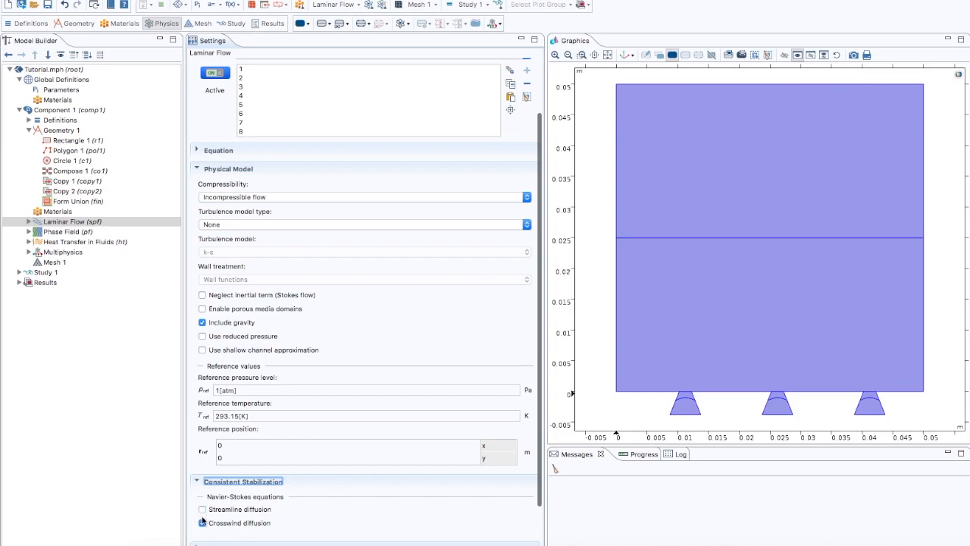
click(203, 523)
scroll(202, 523, down, 3)
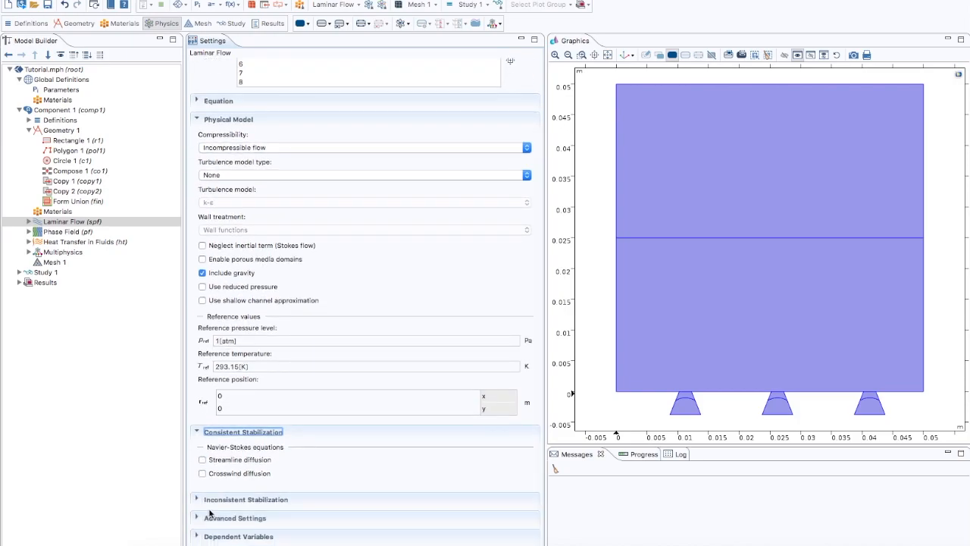
click(197, 499)
click(202, 526)
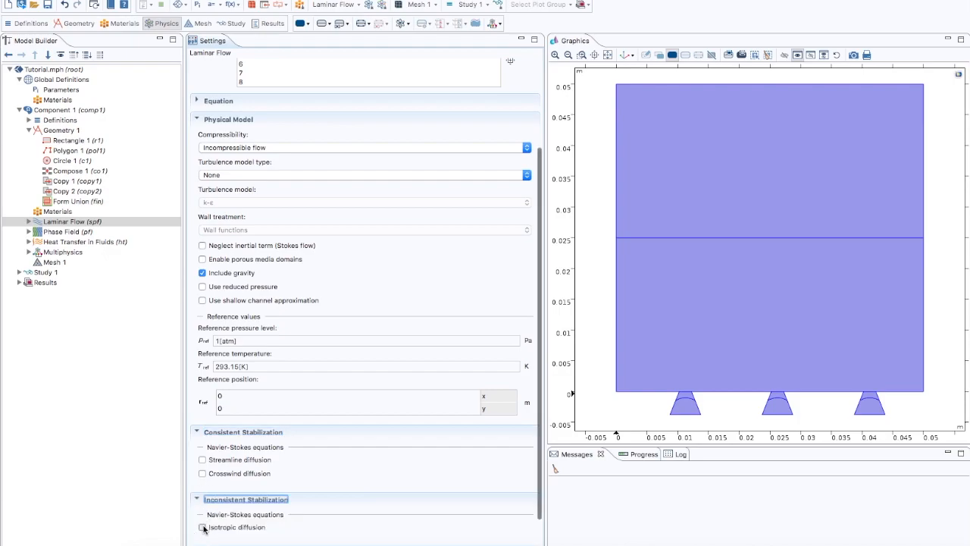
scroll(203, 529, down, 2)
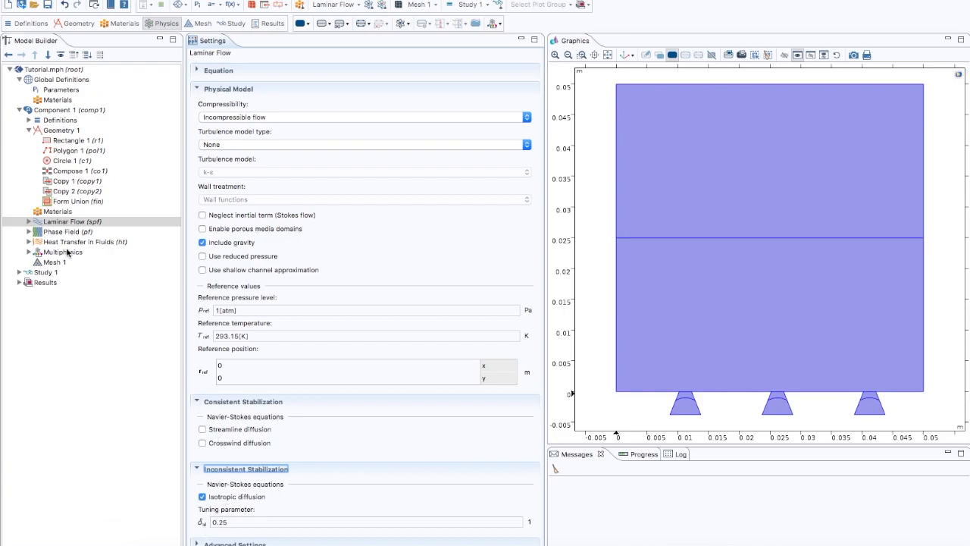
Step: Add an Outlet condition to Laminar Flow and assign it to the upper edge of the rectangle, boundary 5
click(28, 221)
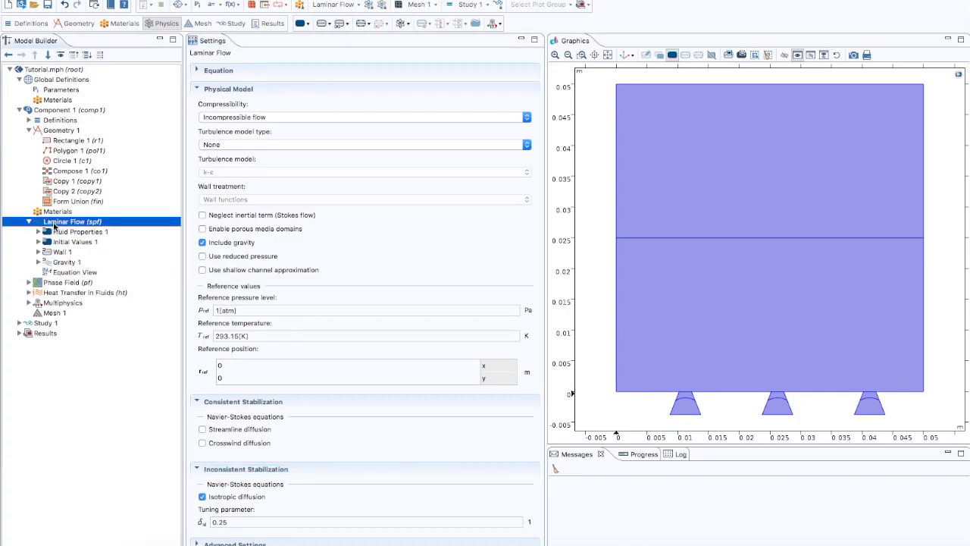
right_click(54, 226)
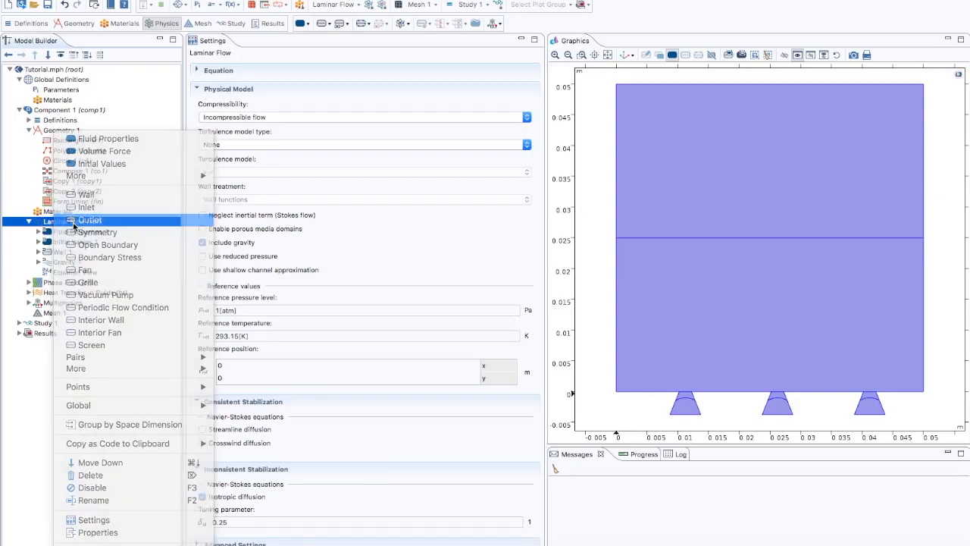
key(Escape)
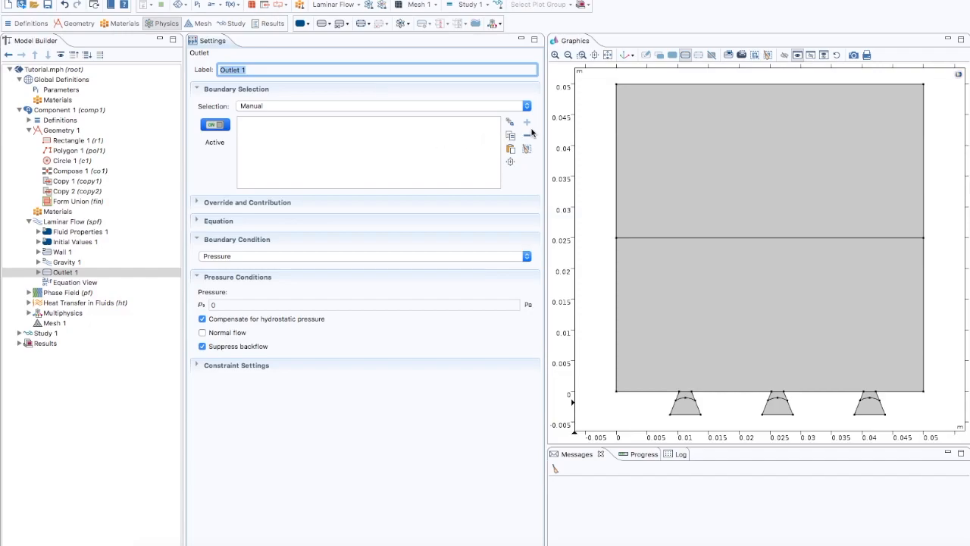
click(642, 85)
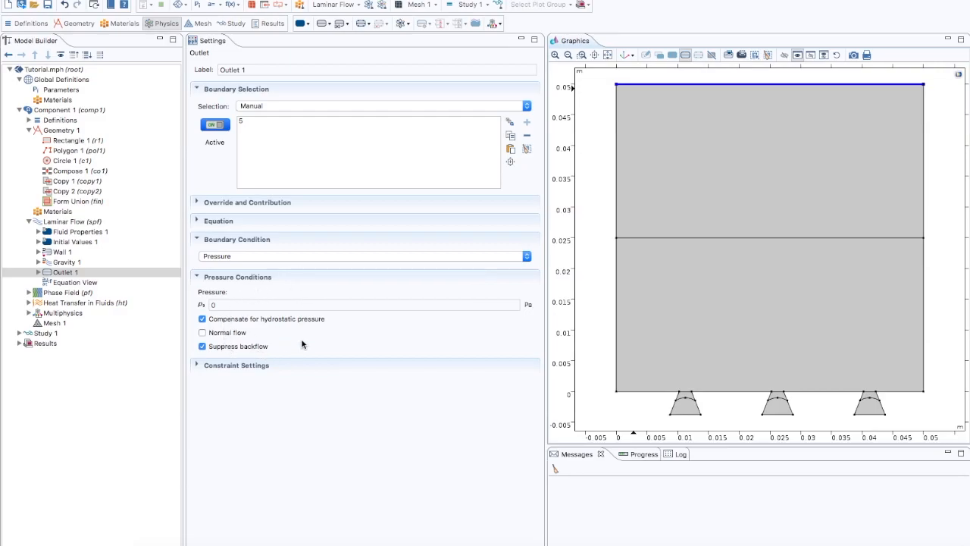
Step: Review the Initial Values 1, Wall 1, Outlet 1 and Gravity 1 settings of Laminar Flow
click(75, 242)
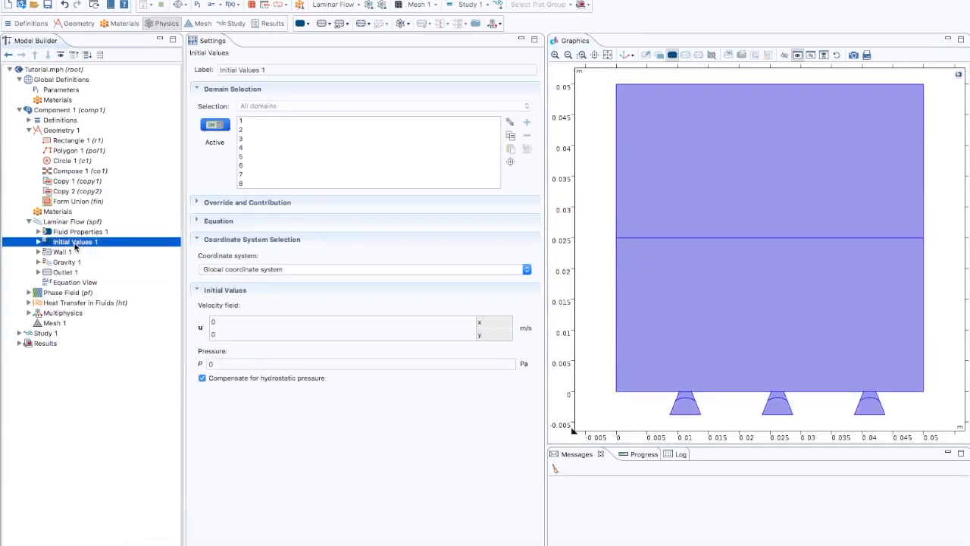
click(70, 252)
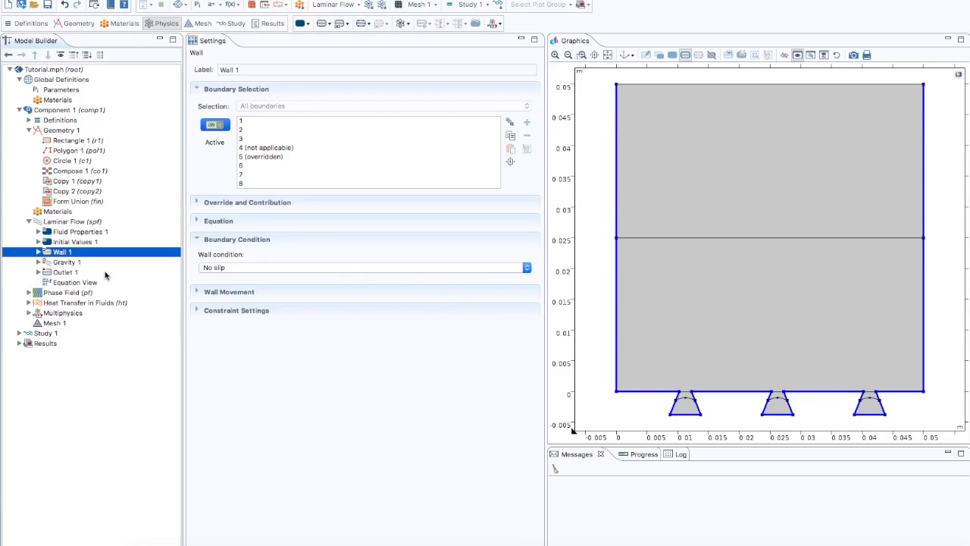
click(69, 273)
click(69, 263)
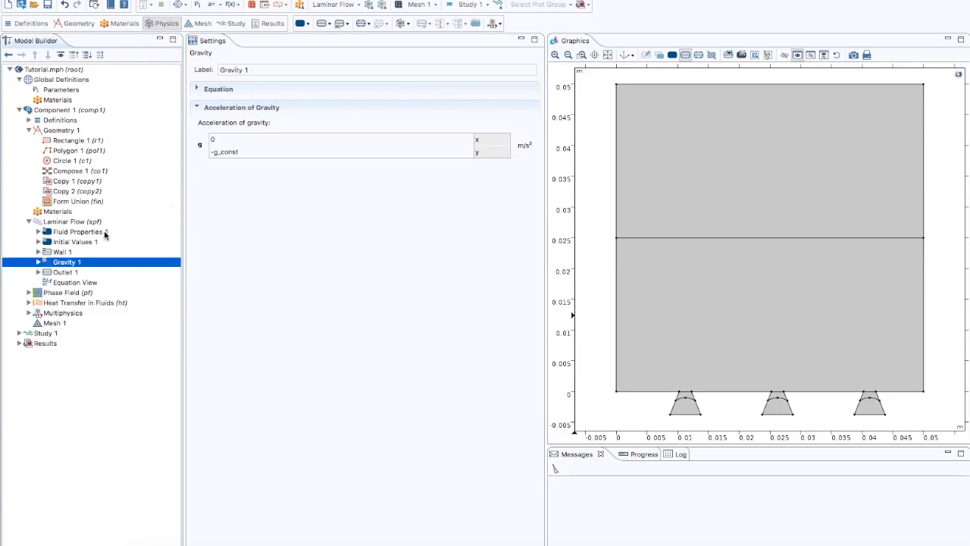
click(29, 221)
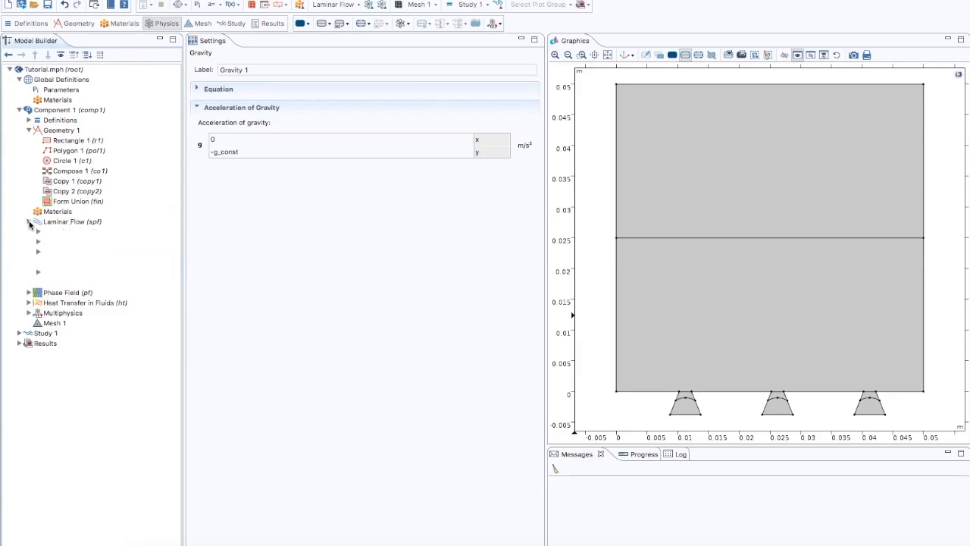
Step: In Phase Field Model 1, set the parameter controlling interface thickness to 4e-4 m and the mobility tuning parameter to 10 m·s/kg
click(48, 233)
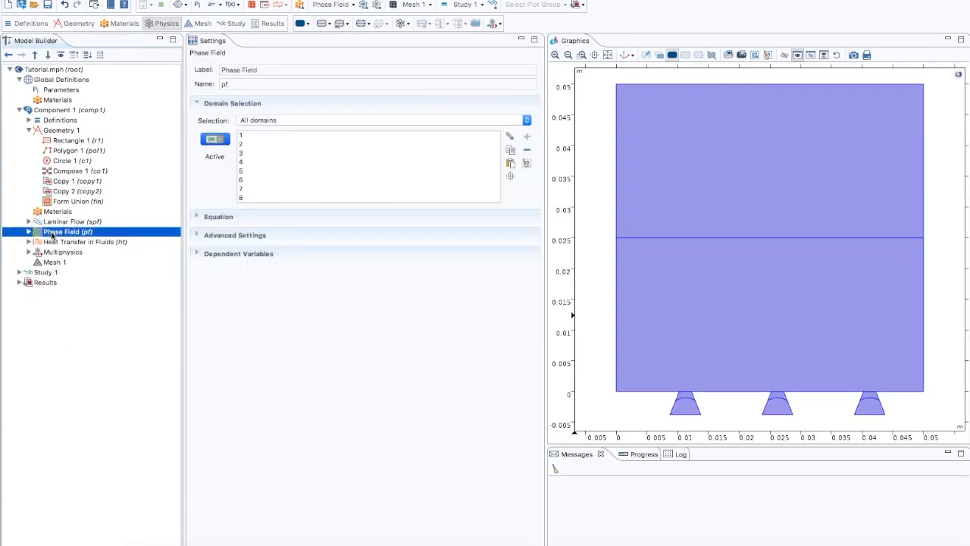
click(29, 232)
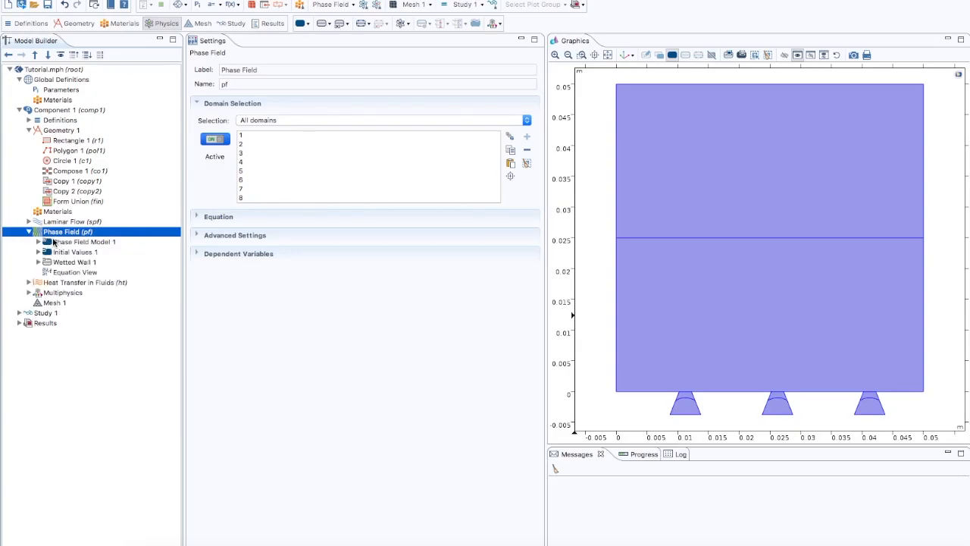
click(55, 242)
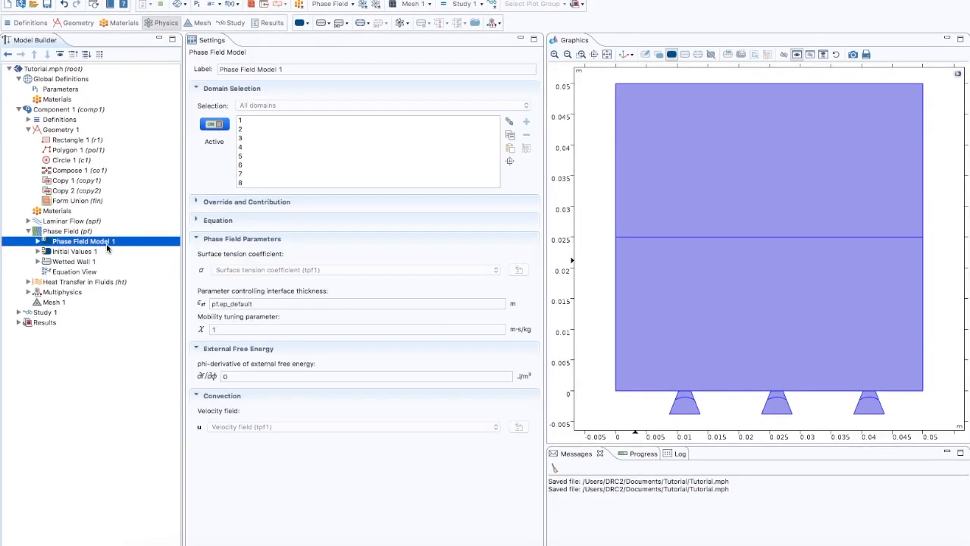
click(255, 303)
drag(255, 303, 193, 304)
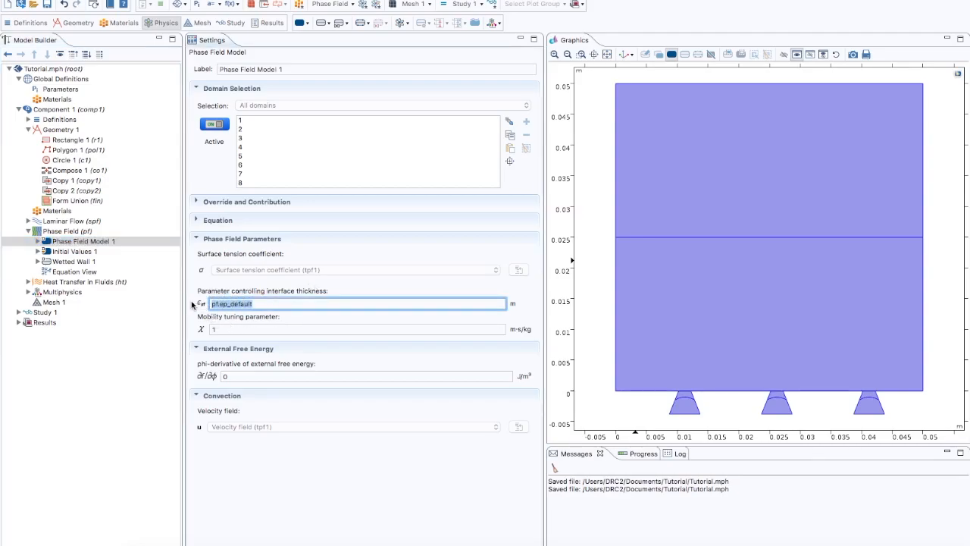
text(4e-4)
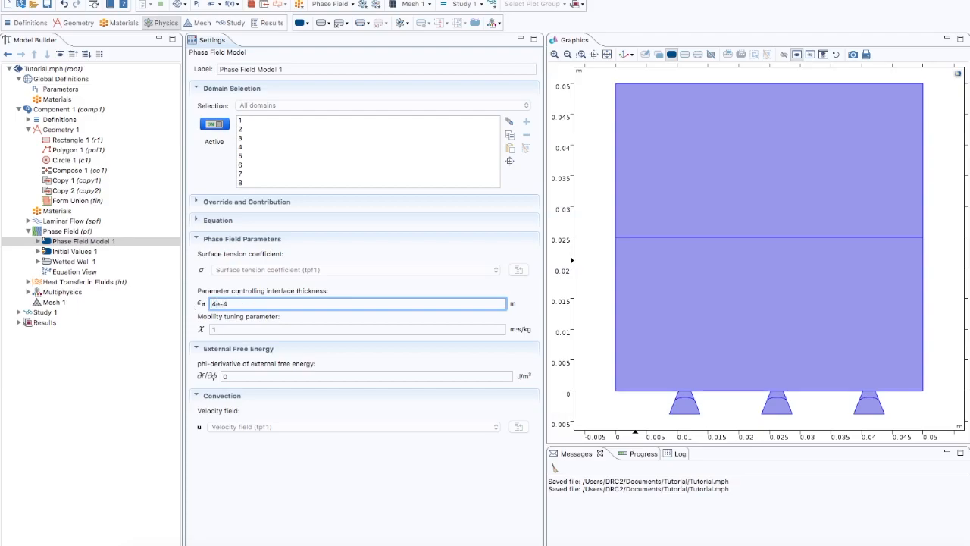
click(235, 329)
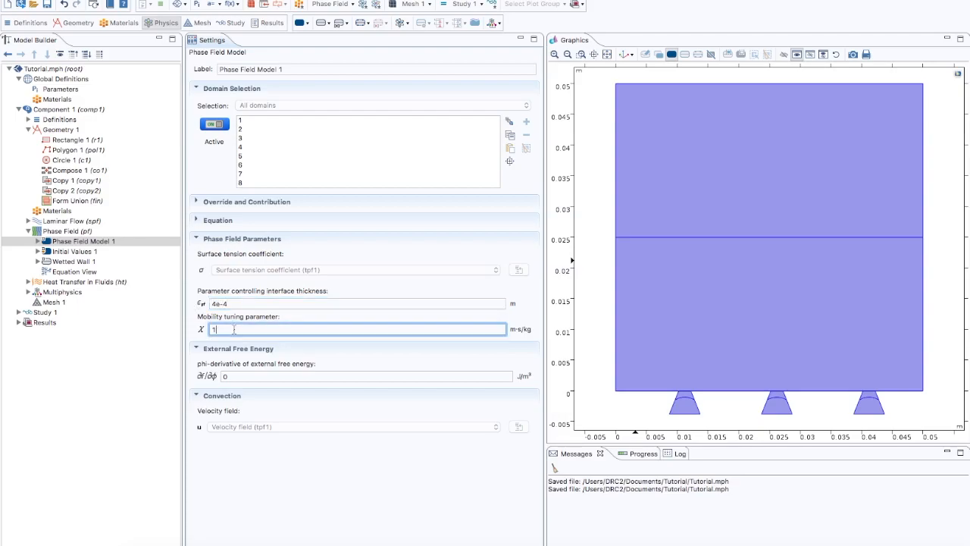
text(0)
Step: Add a second Initial Values node to Phase Field, covering the upper half of the rectangle and the lower parts of the three cavities (domains 2, 3, 5, 7)
click(69, 232)
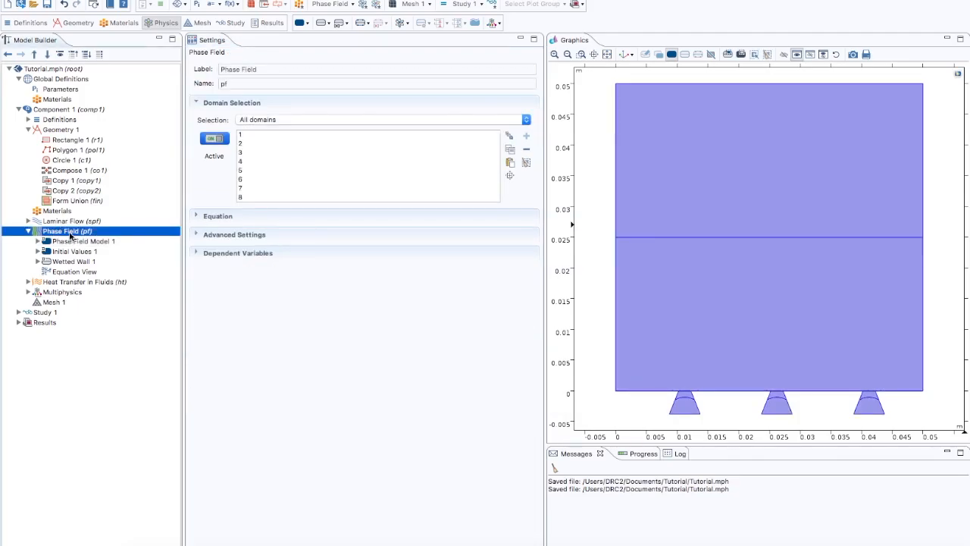
right_click(71, 236)
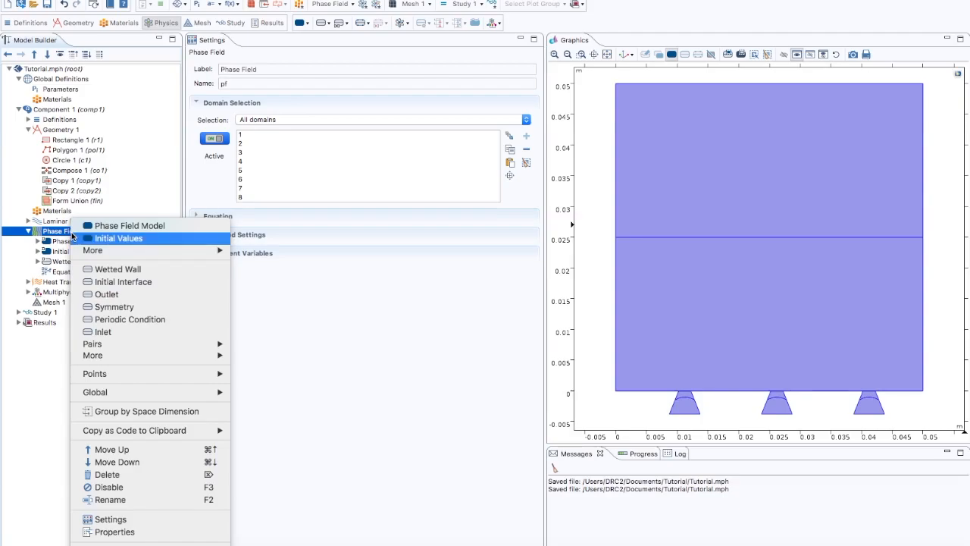
click(99, 238)
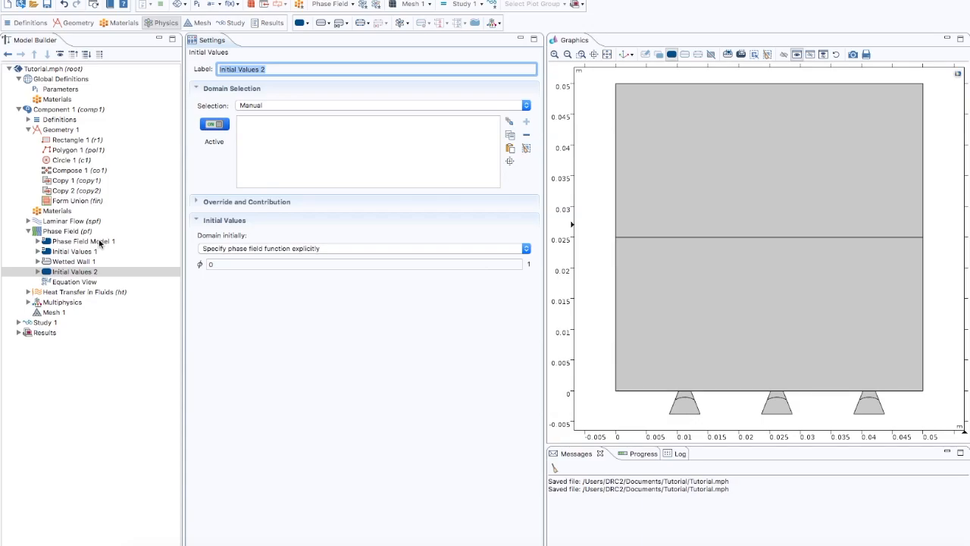
click(93, 270)
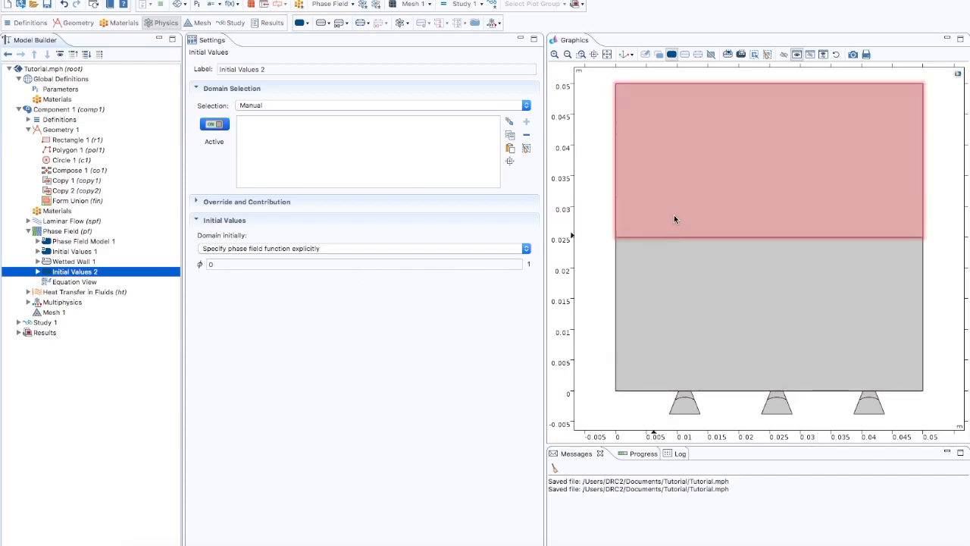
click(674, 212)
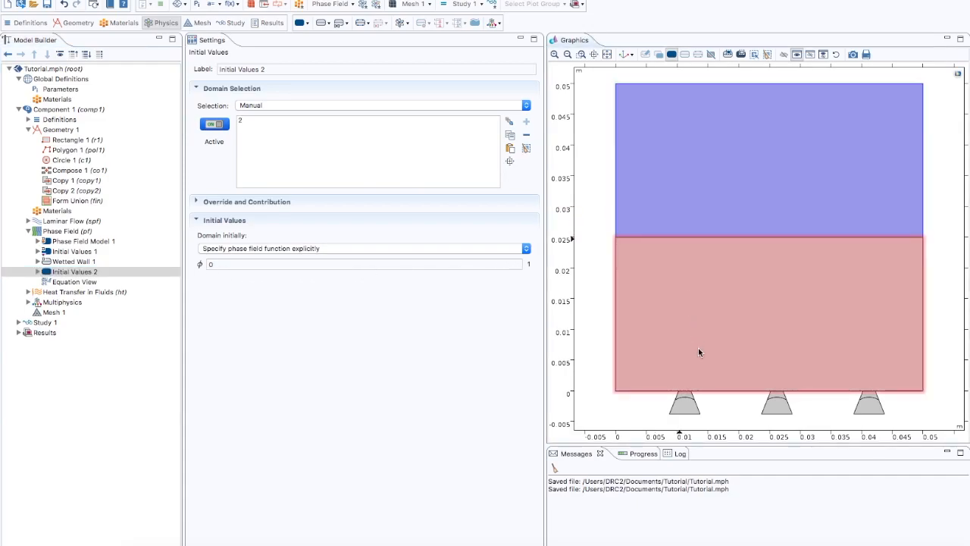
click(686, 407)
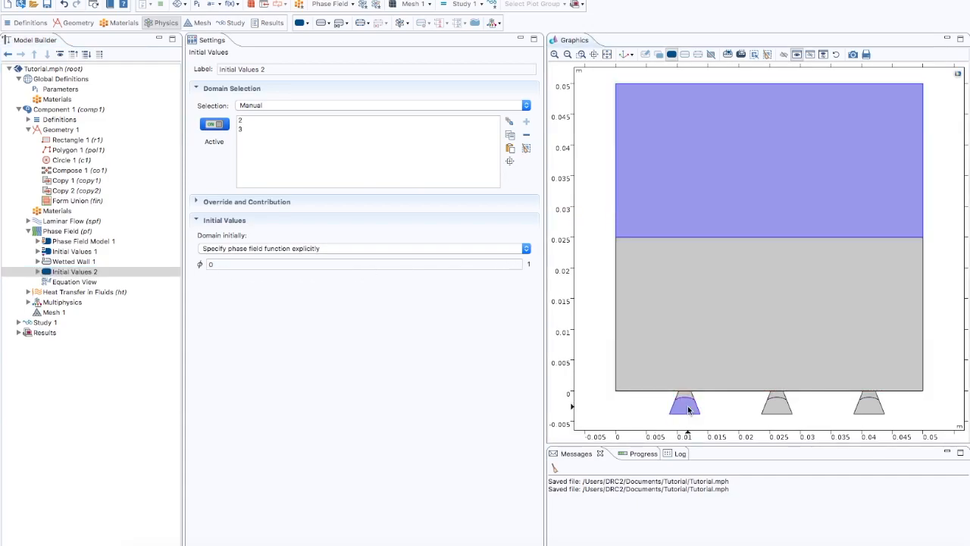
click(777, 407)
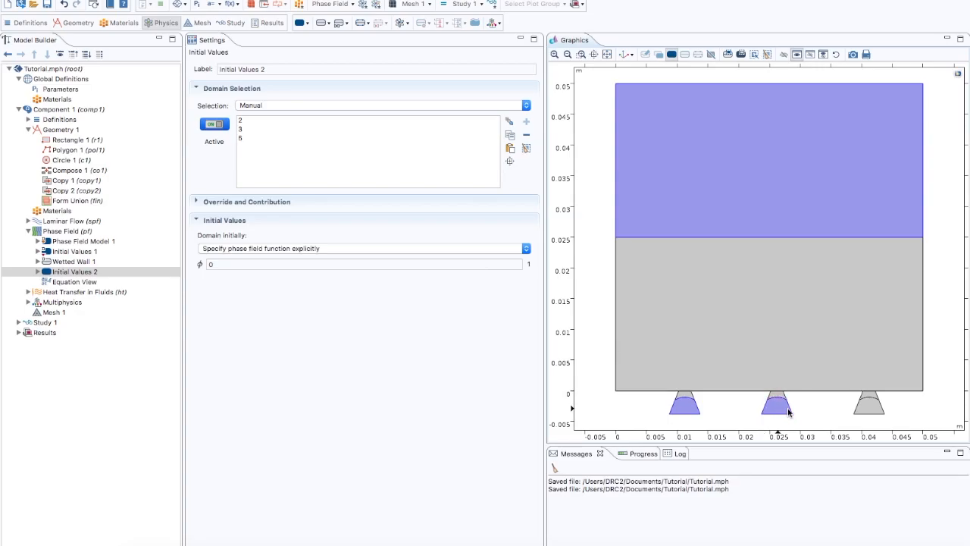
click(867, 410)
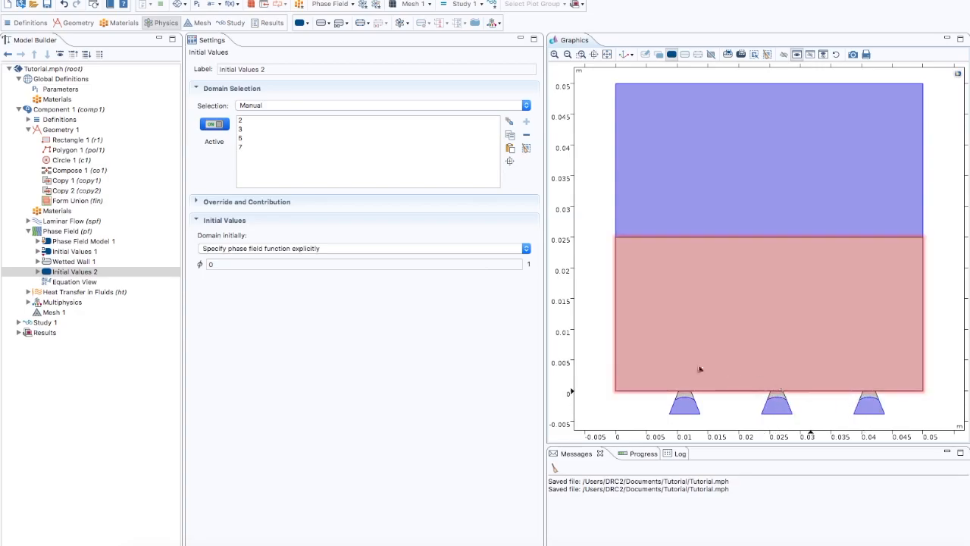
Step: Set the initial domain fluid to Fluid 1 (ϕ = -1) in Initial Values 2 and Fluid 2 (ϕ = 1) in Initial Values 1
click(322, 249)
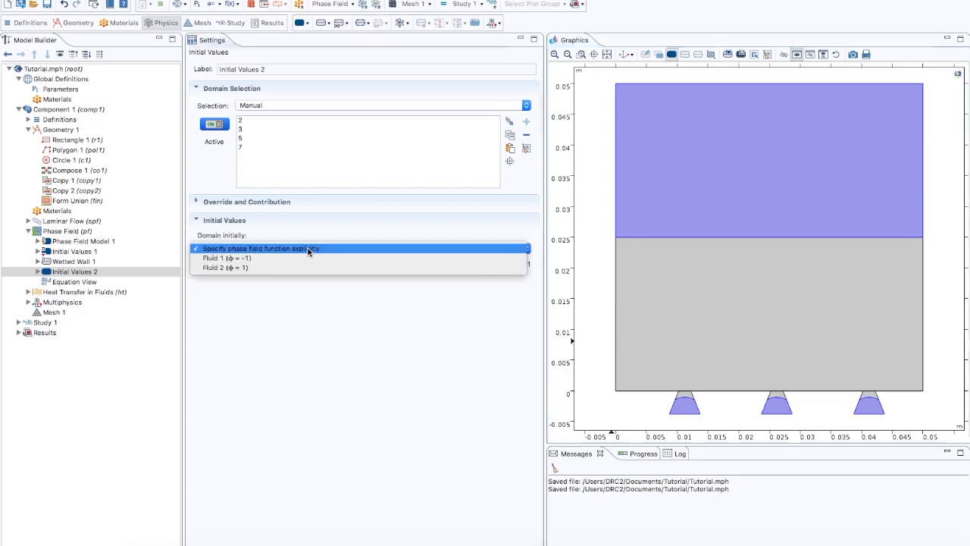
click(250, 259)
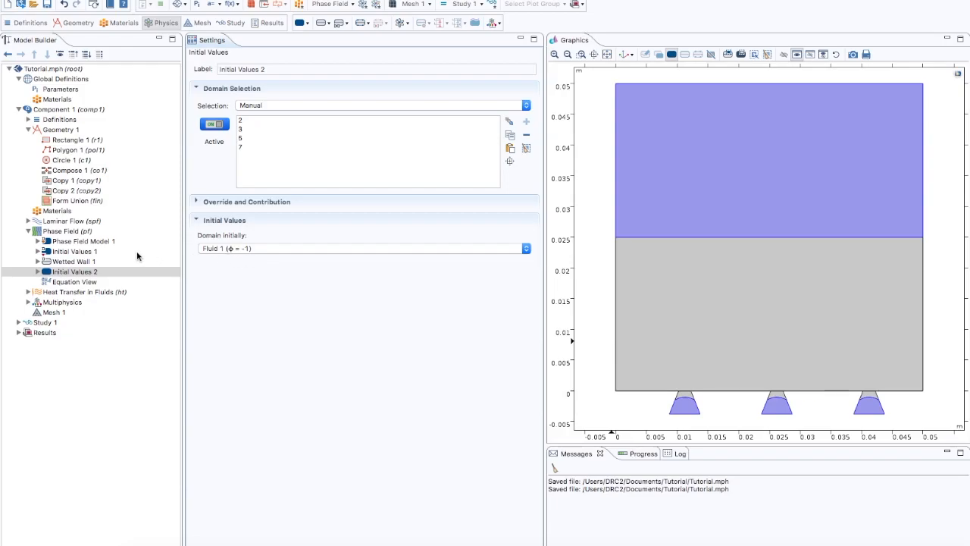
click(91, 253)
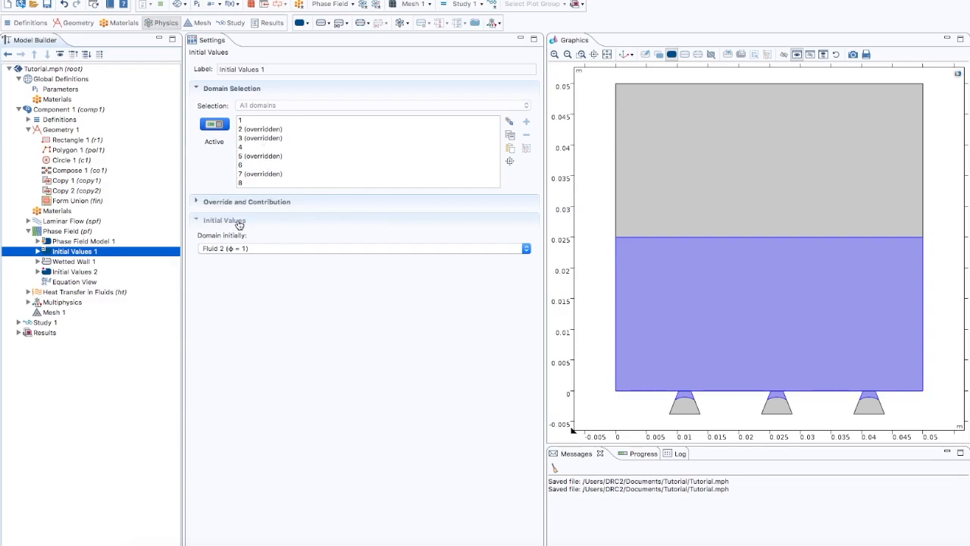
Step: Check the initial fluid choice in Phase Field's Initial Values 1 and the contact angle in Wetted Wall 1
click(235, 249)
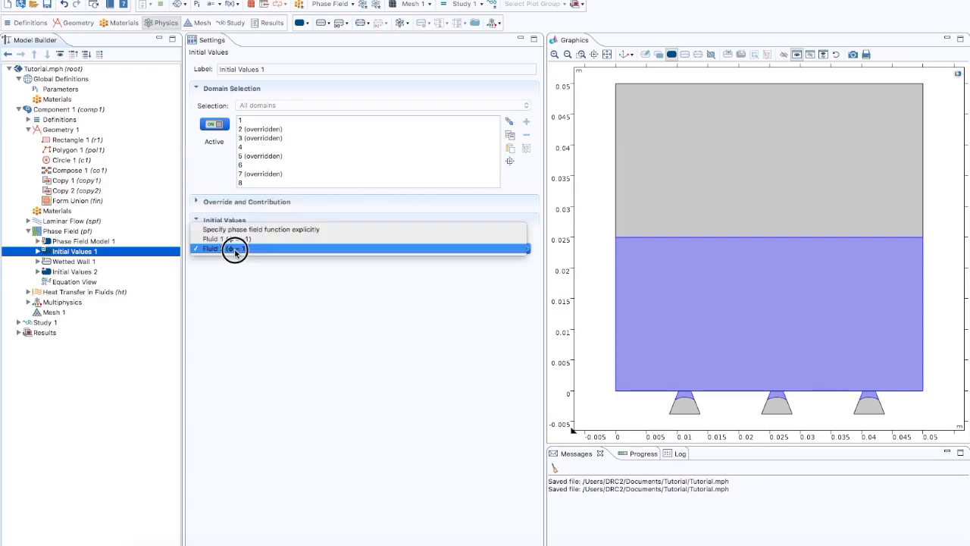
click(233, 250)
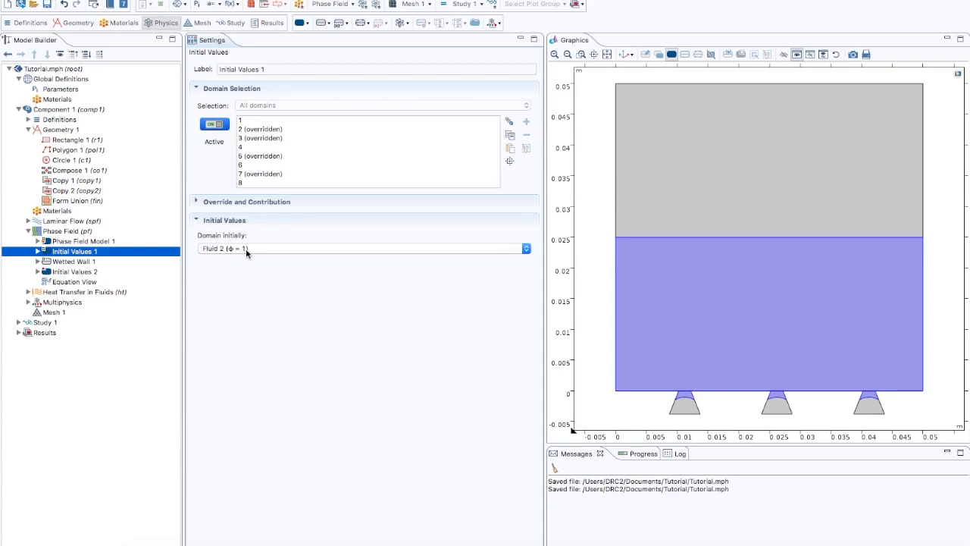
click(83, 263)
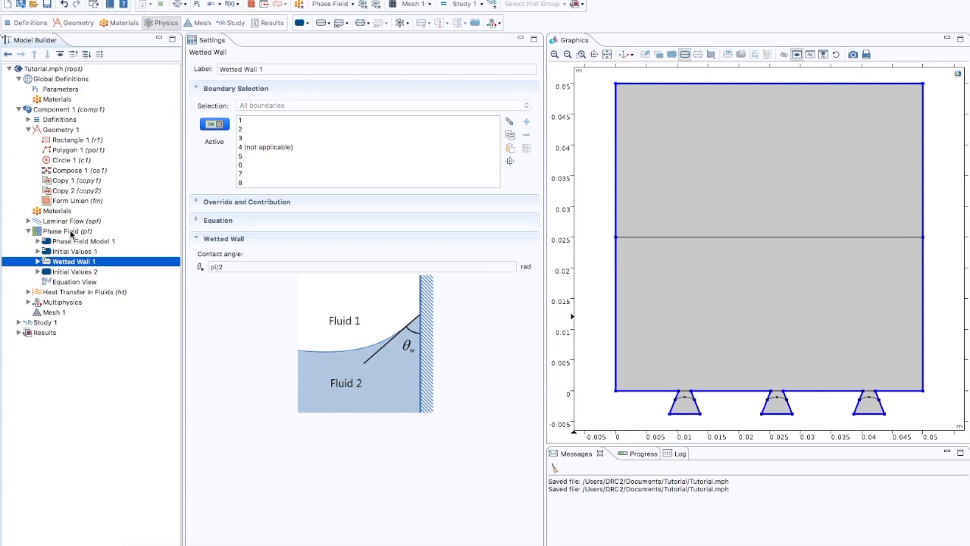
Step: Add an Outlet condition to Phase Field on the rectangle's top edge (boundary 5), and check Wetted Wall 1's boundary selection
right_click(71, 235)
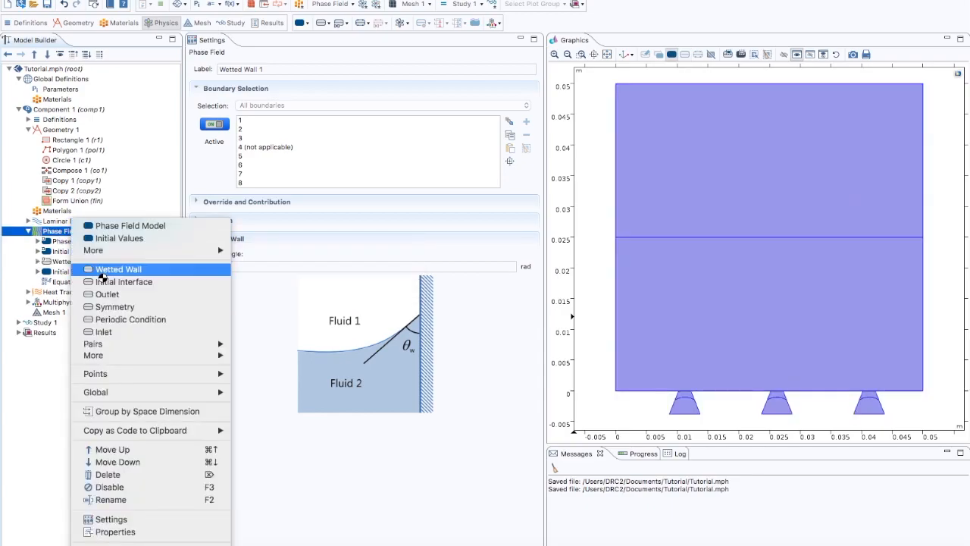
click(109, 294)
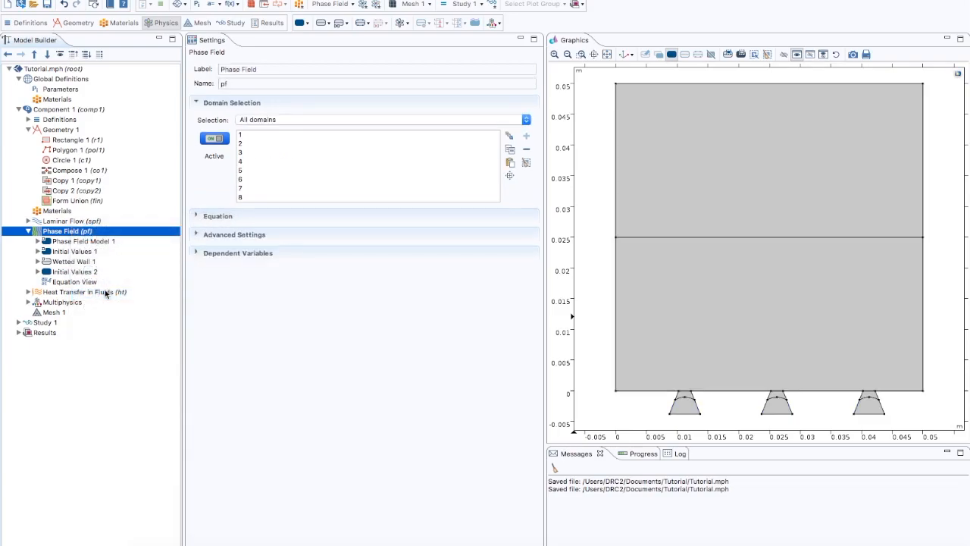
click(655, 84)
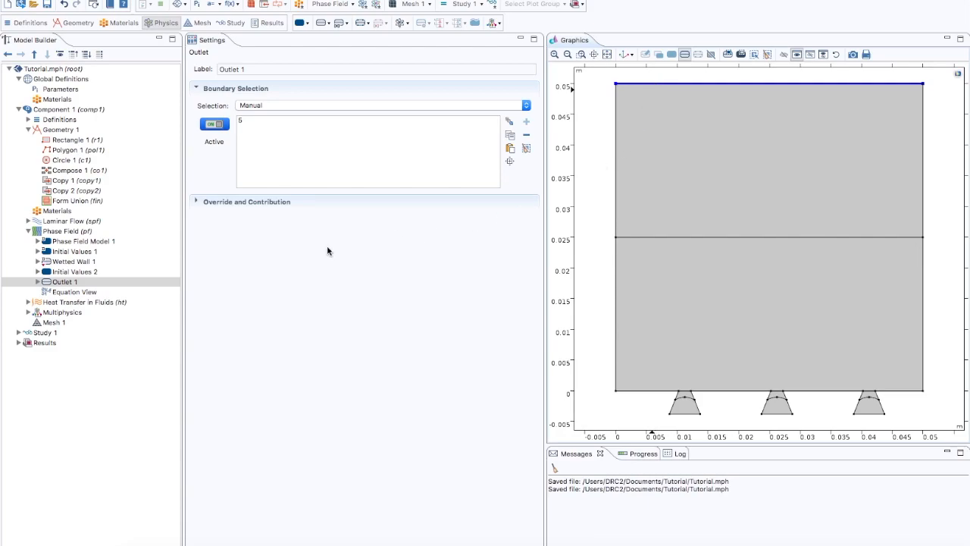
click(76, 262)
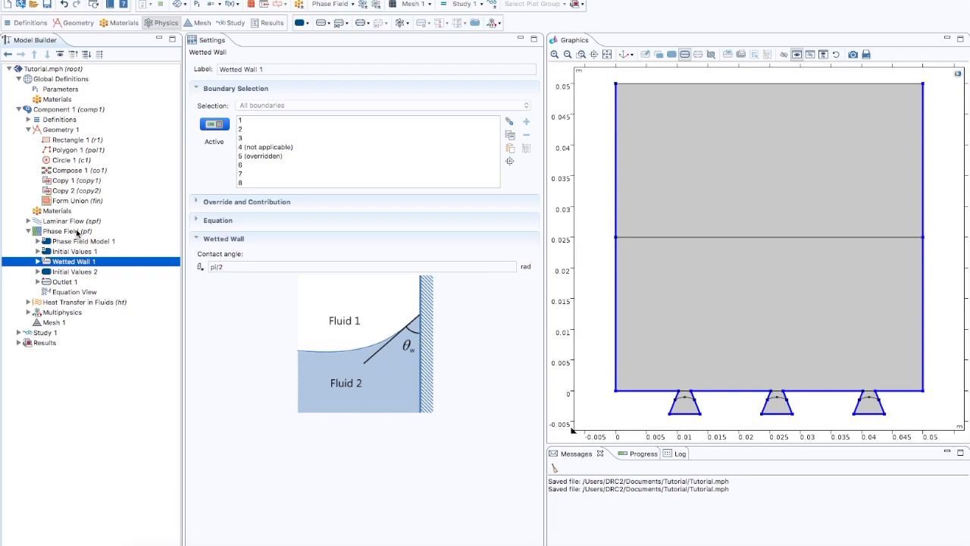
Step: Add an Initial Interface to Phase Field on the arcs in the three cavities and the rectangle's horizontal midline (boundaries 4, 29–34)
right_click(78, 232)
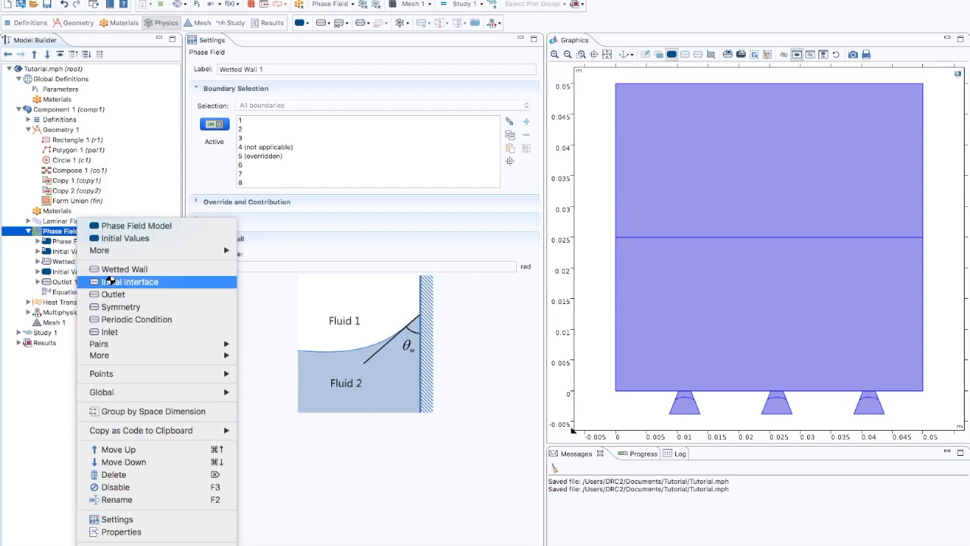
click(111, 282)
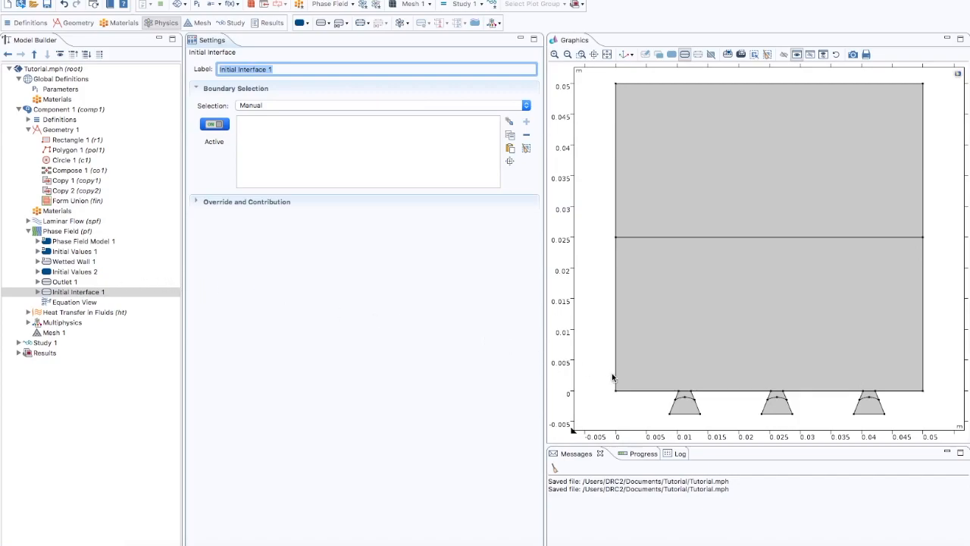
click(685, 398)
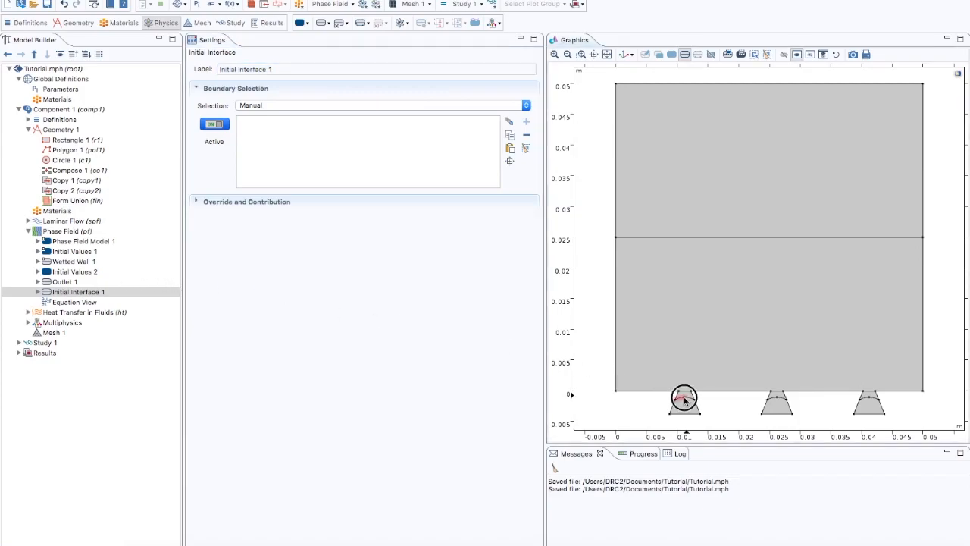
click(771, 400)
click(784, 401)
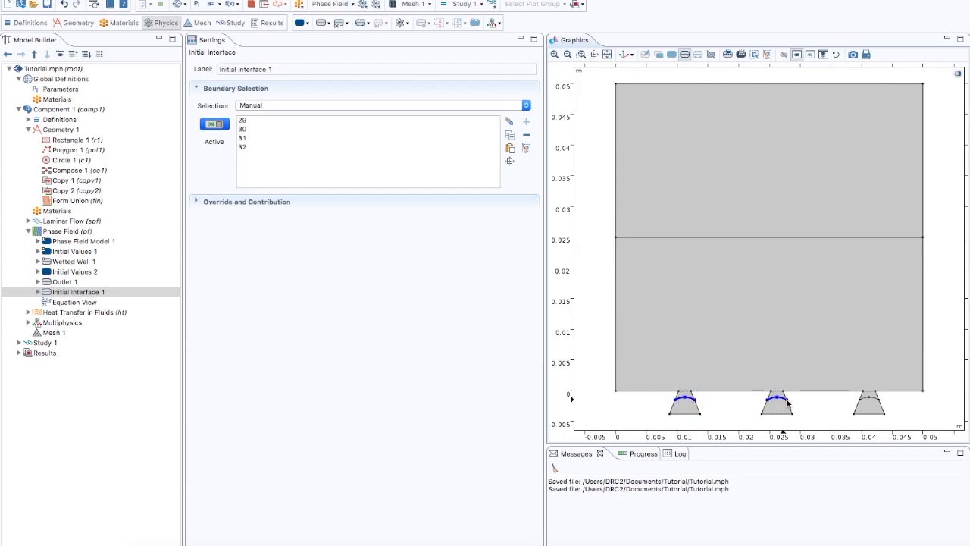
click(866, 401)
click(874, 399)
click(790, 238)
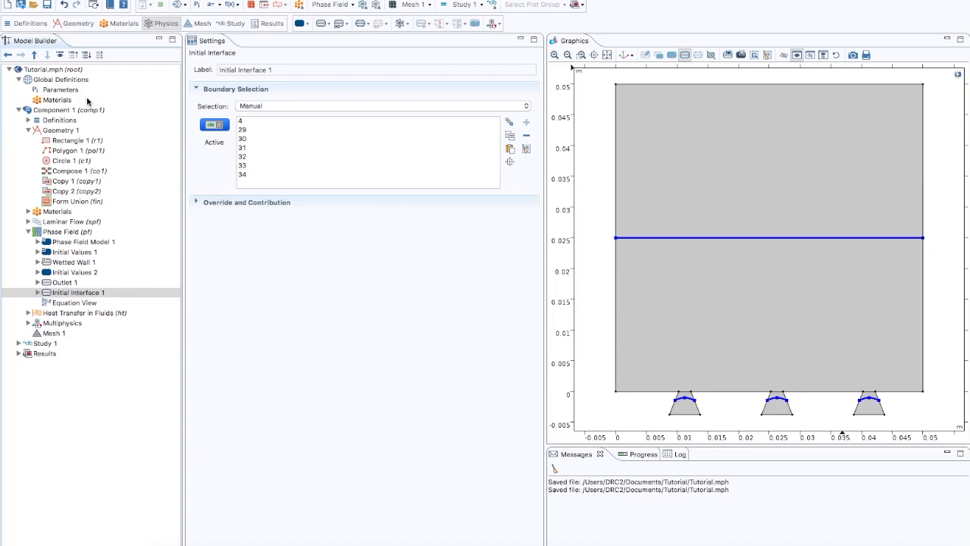
Step: Check that Advanced Physics Options are shown, and add a Weak Contribution to Phase Field covering all domains
click(61, 56)
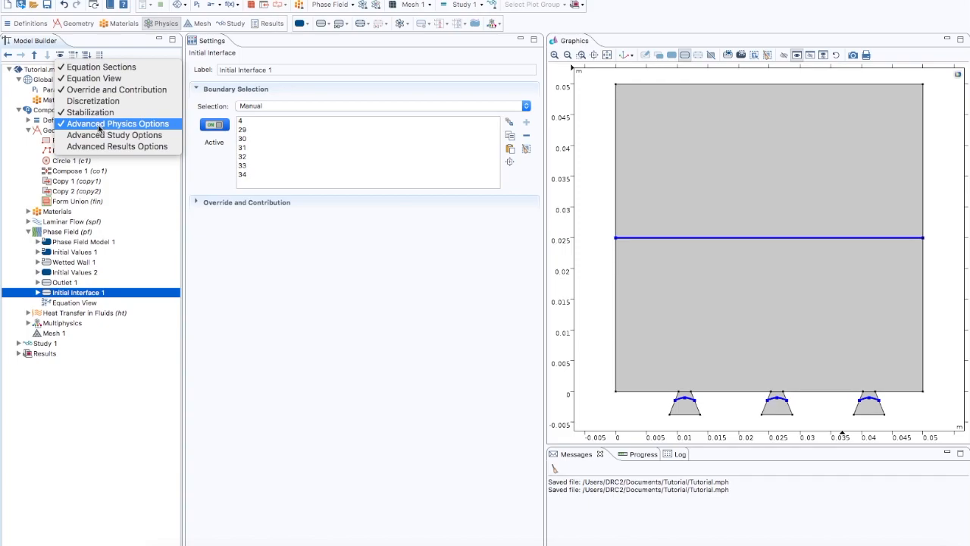
click(274, 248)
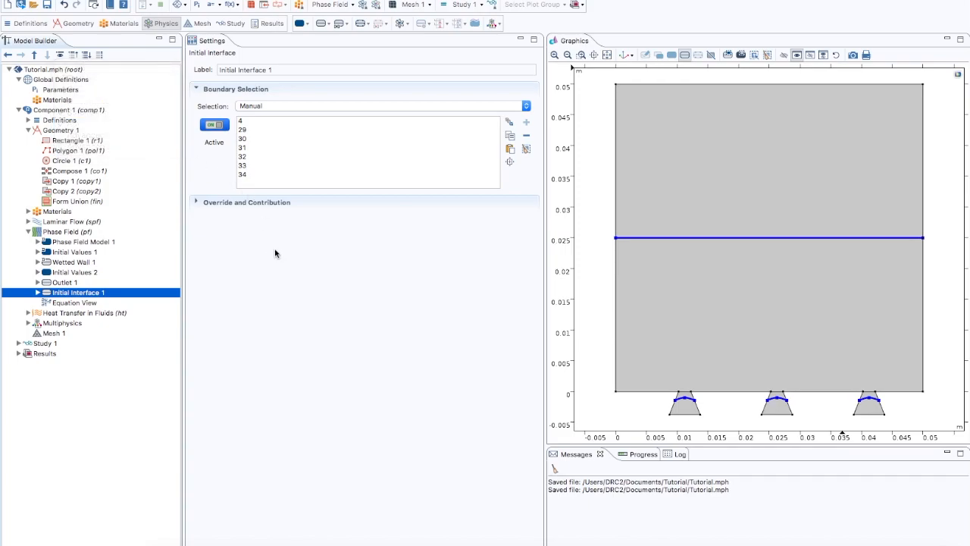
click(79, 233)
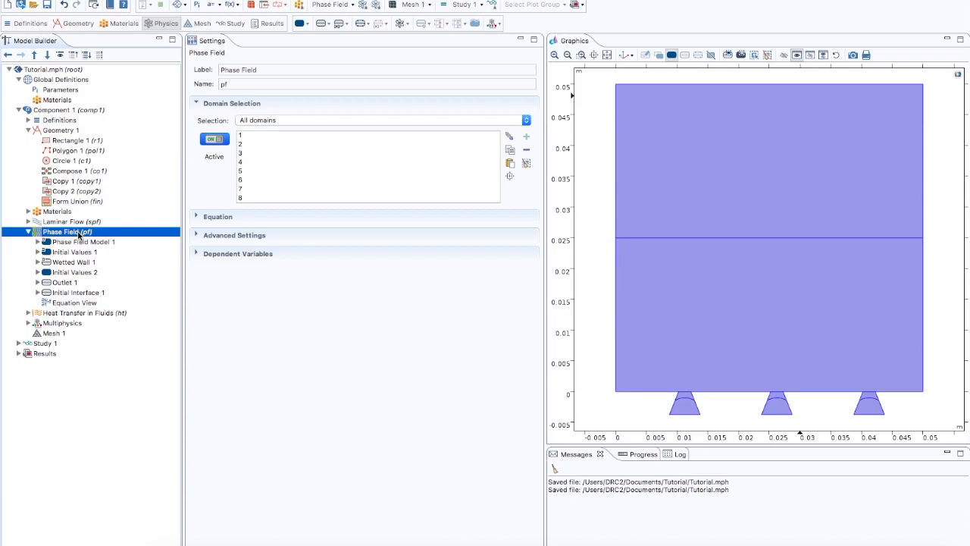
right_click(79, 235)
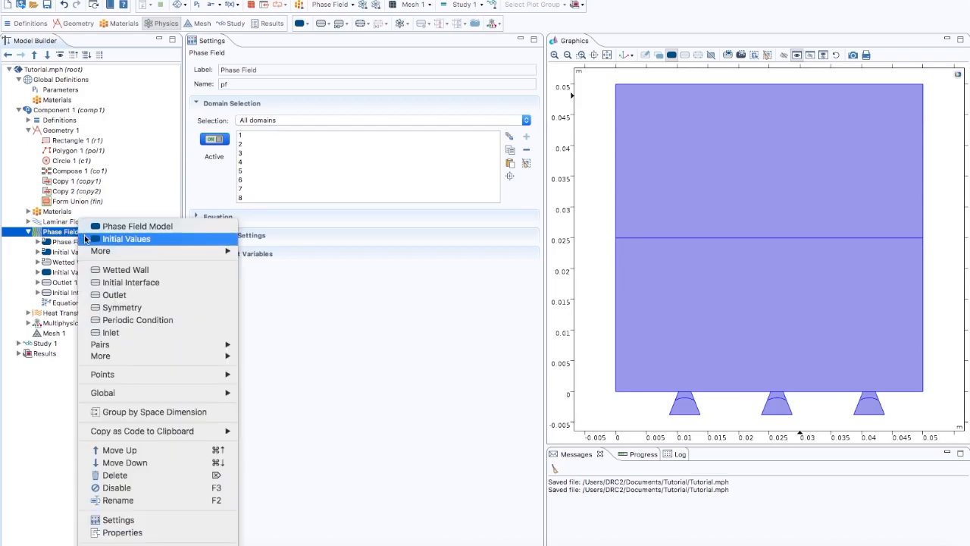
mouse_move(106, 251)
click(255, 253)
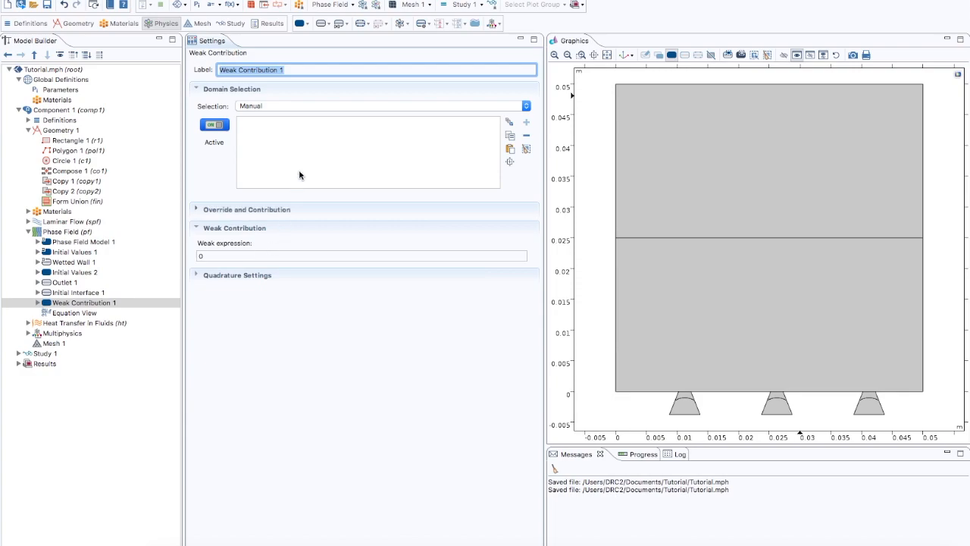
click(263, 107)
click(265, 112)
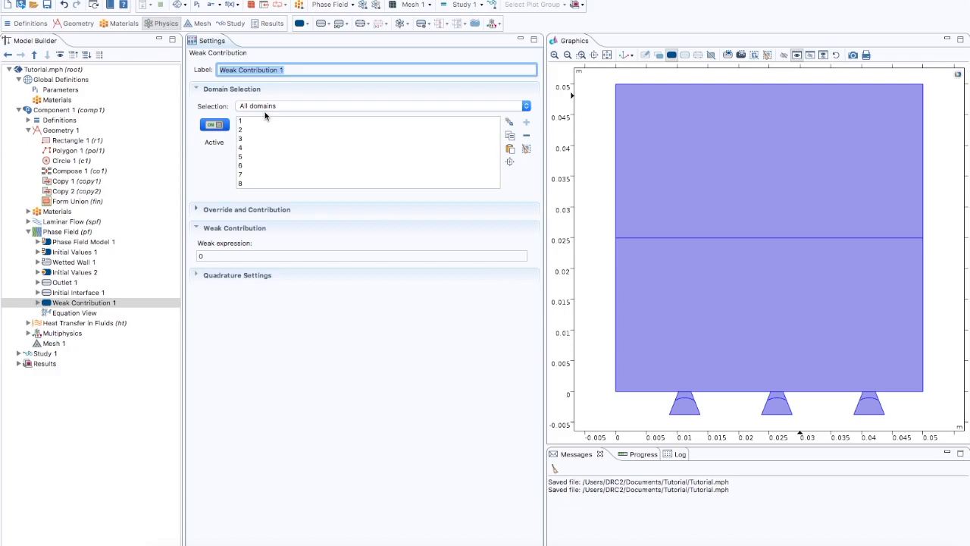
Step: Set the weak expression of Weak Contribution 1 to Test(psi)*phi_source+test(p)*usource
double_click(201, 254)
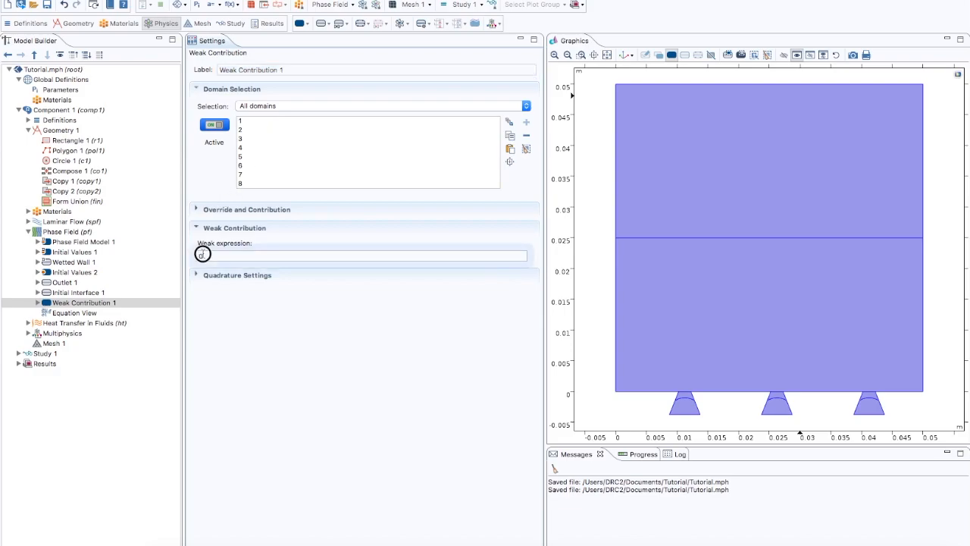
text(T)
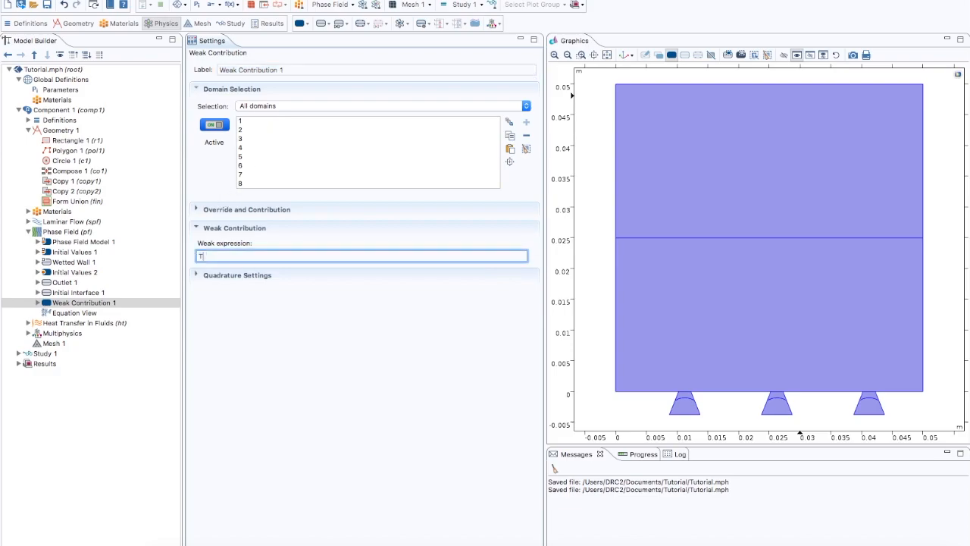
text(est()
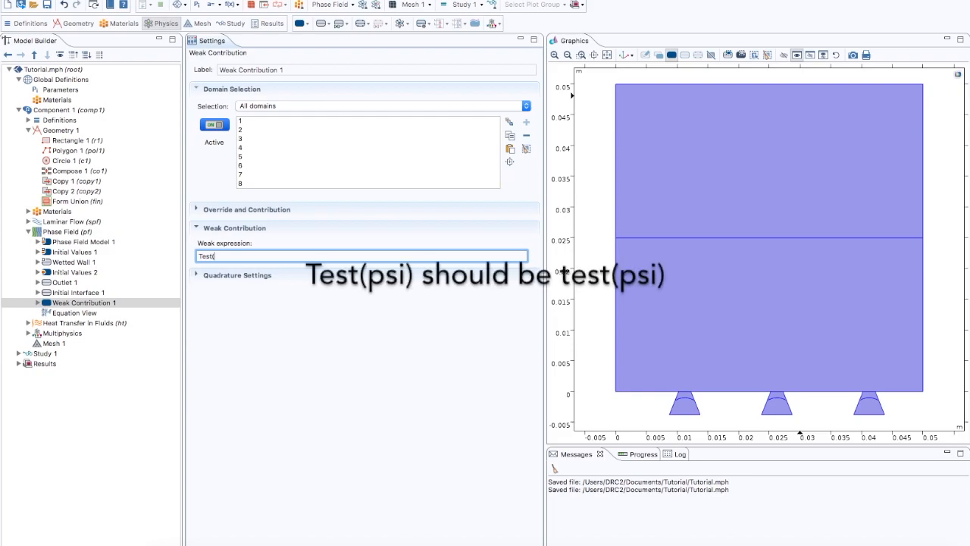
text(psi)*phi_source+test(p)*)
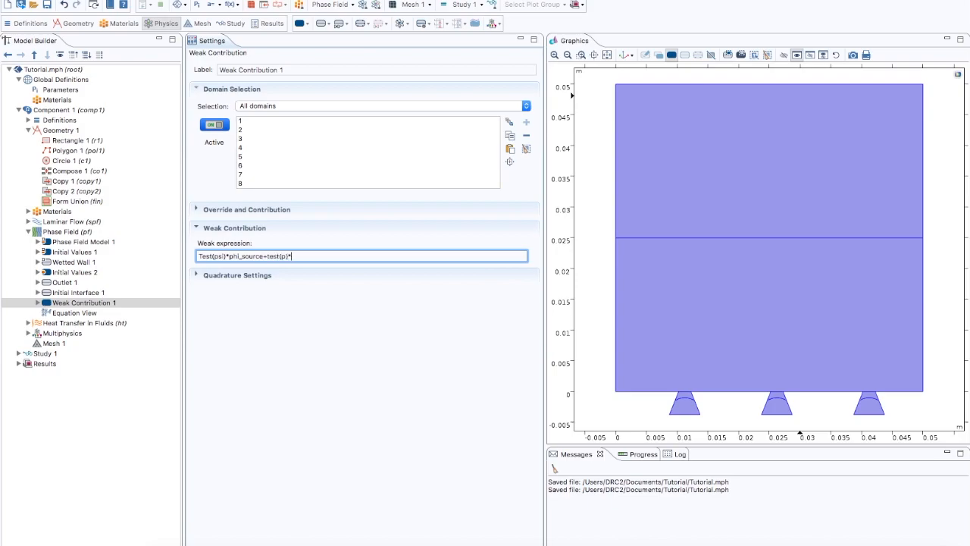
text(usource)
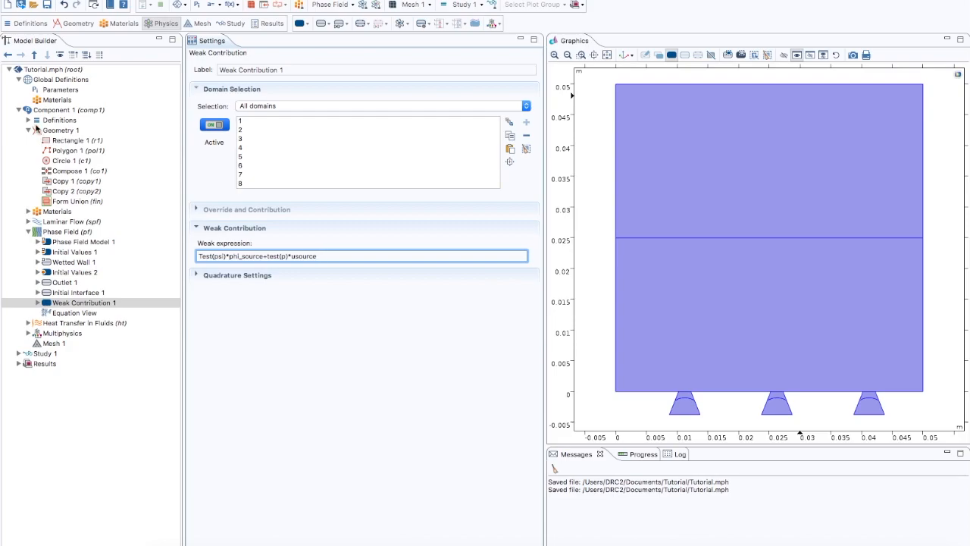
Step: Check the phi_source and usource definitions in Variables 1, and collapse the Definitions and Phase Field nodes
click(28, 124)
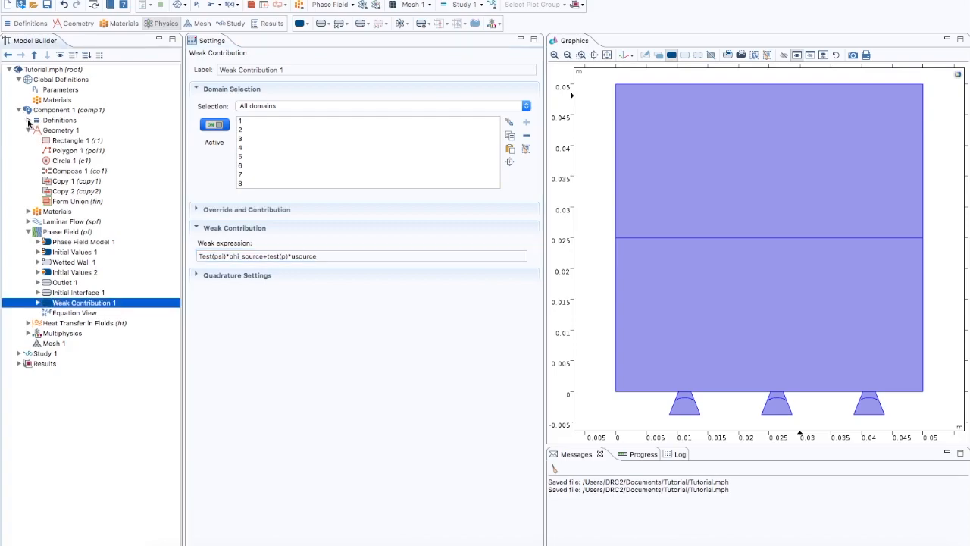
click(28, 120)
click(70, 131)
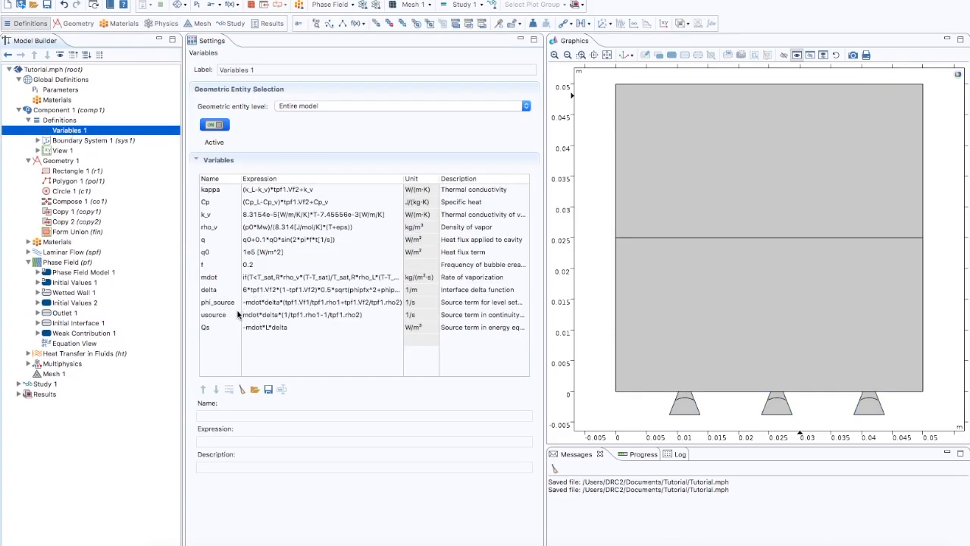
click(29, 121)
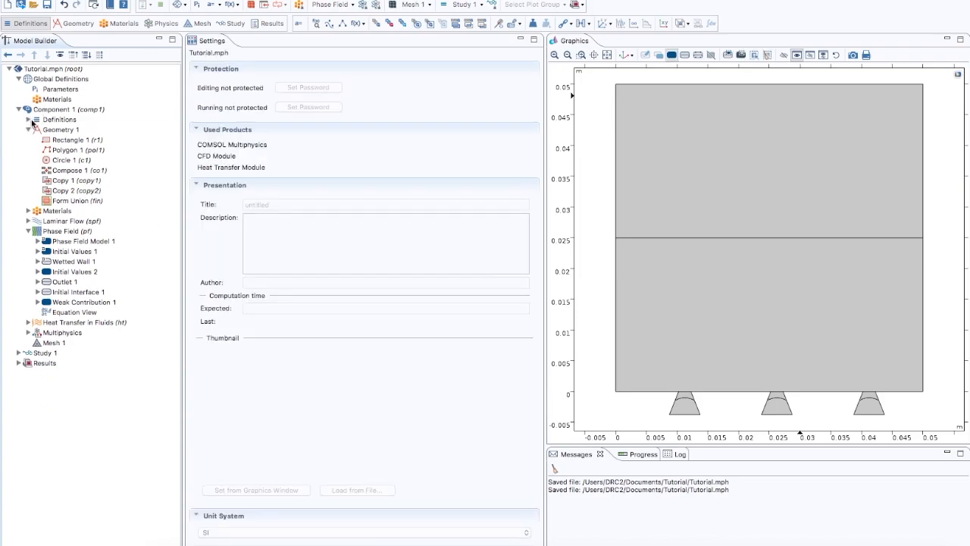
click(28, 231)
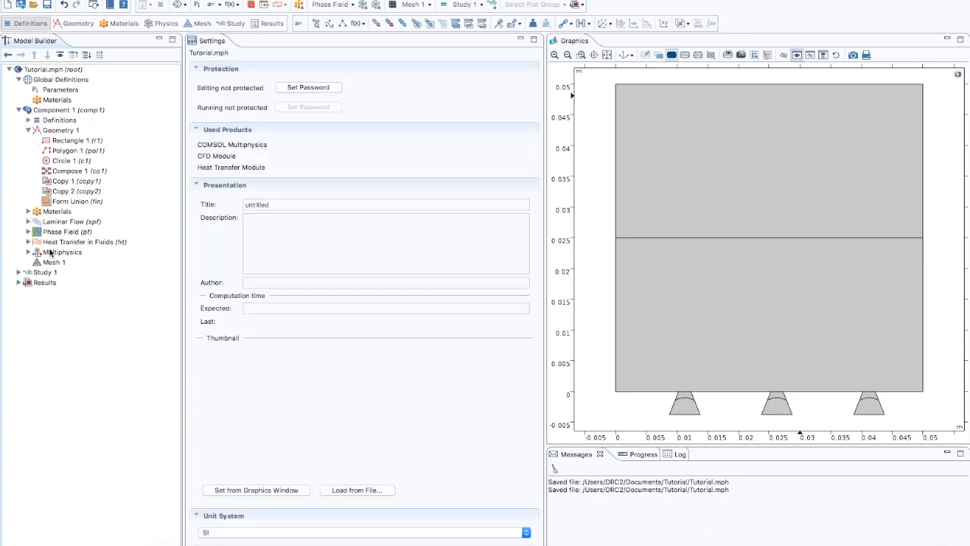
Step: Review the Heat Transfer in Fluids interface and the boundaries of its Thermal Insulation 1 condition
click(57, 232)
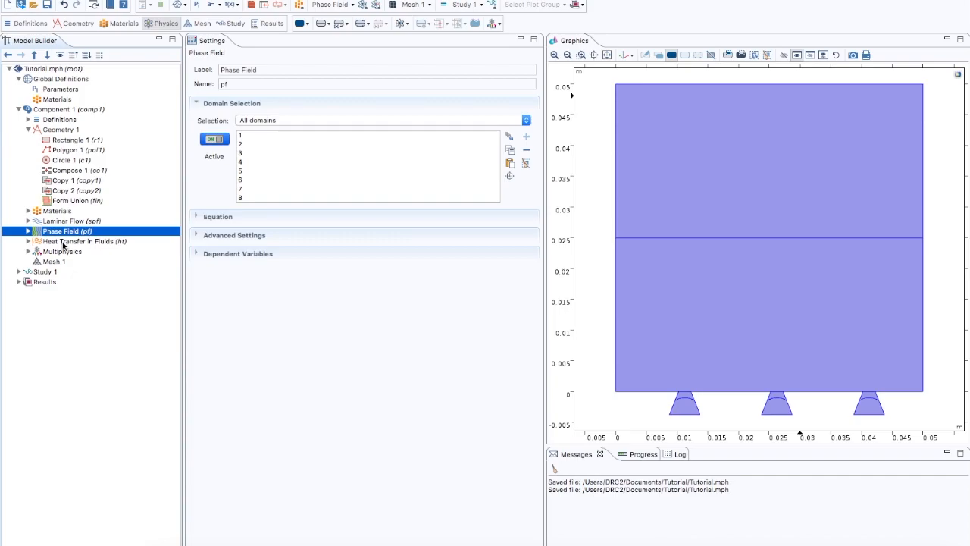
click(62, 241)
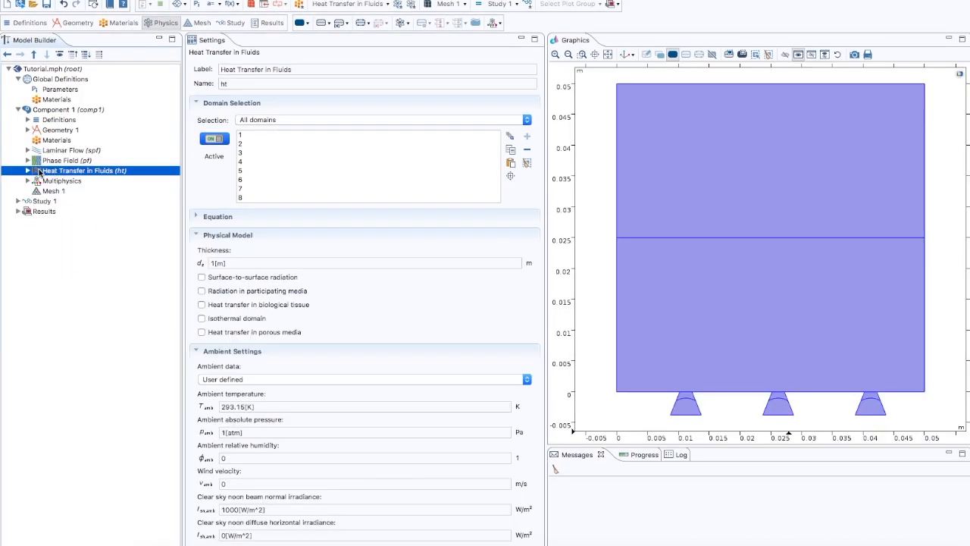
click(28, 171)
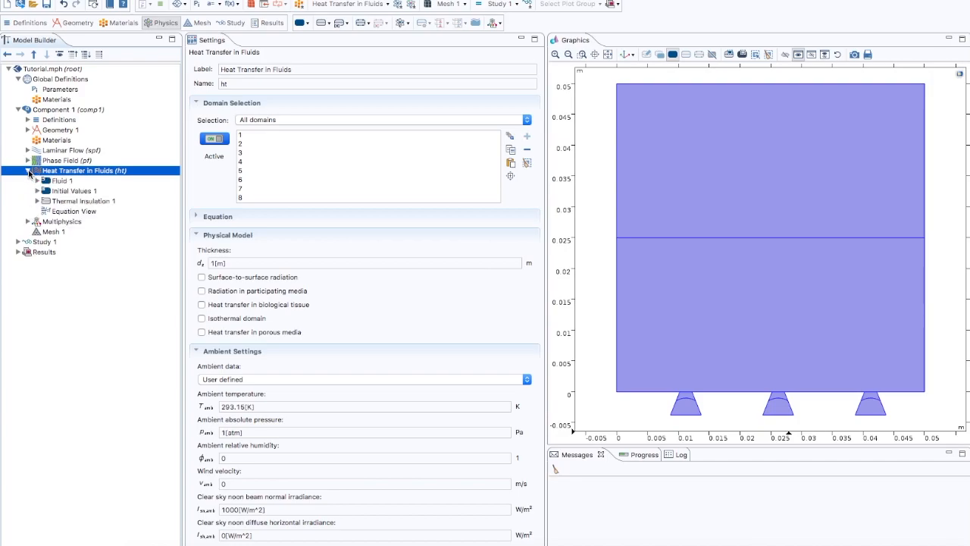
click(72, 202)
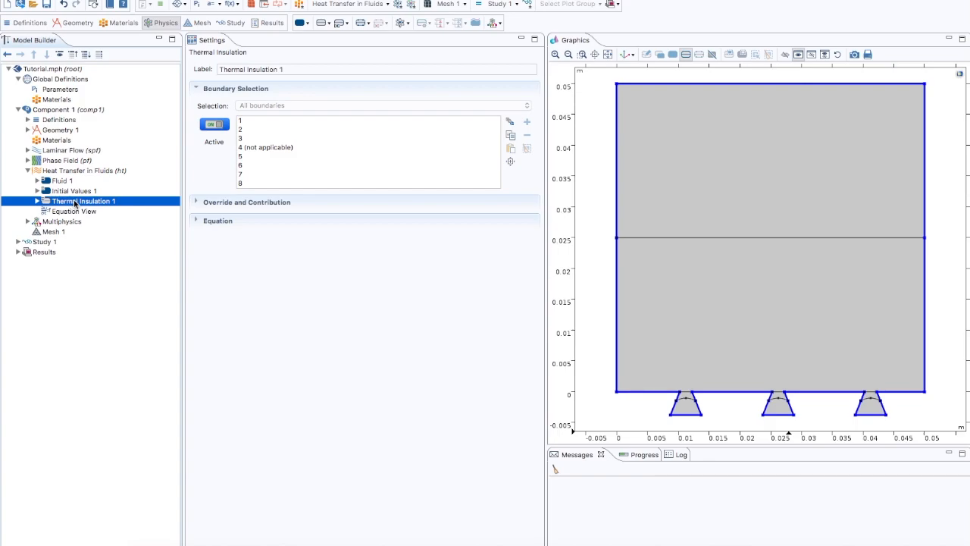
Step: Enable surface-to-surface radiation in the Heat Transfer in Fluids physical model and expand its consistent stabilization settings
click(73, 170)
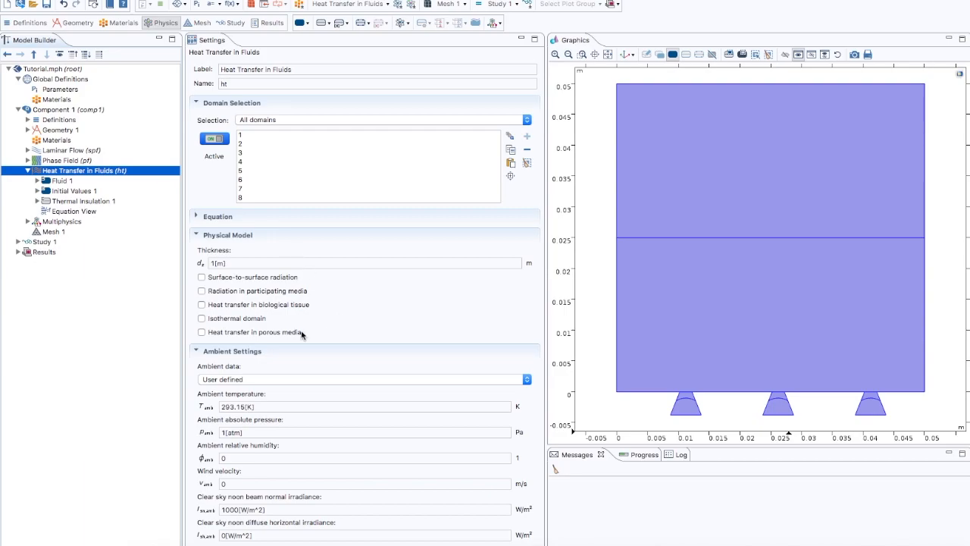
click(202, 276)
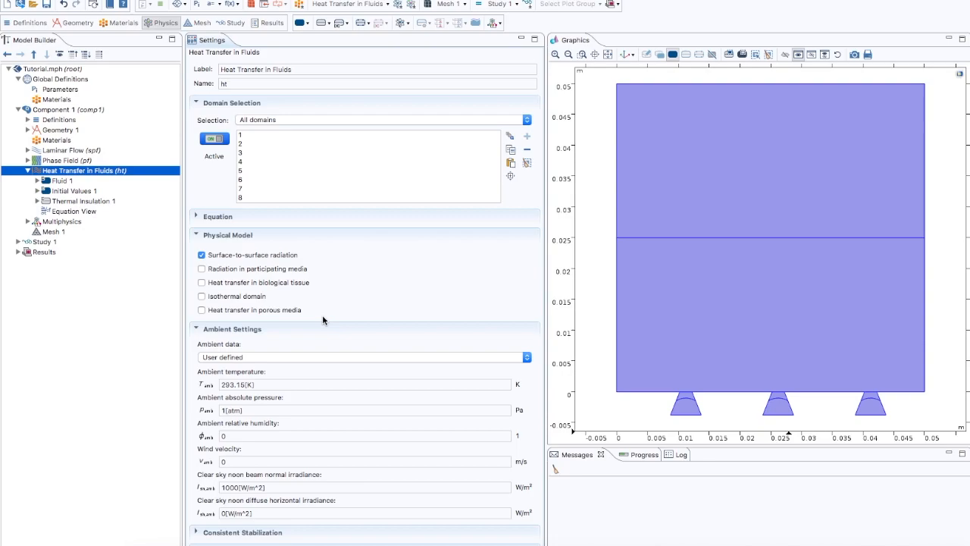
scroll(322, 315, down, 3)
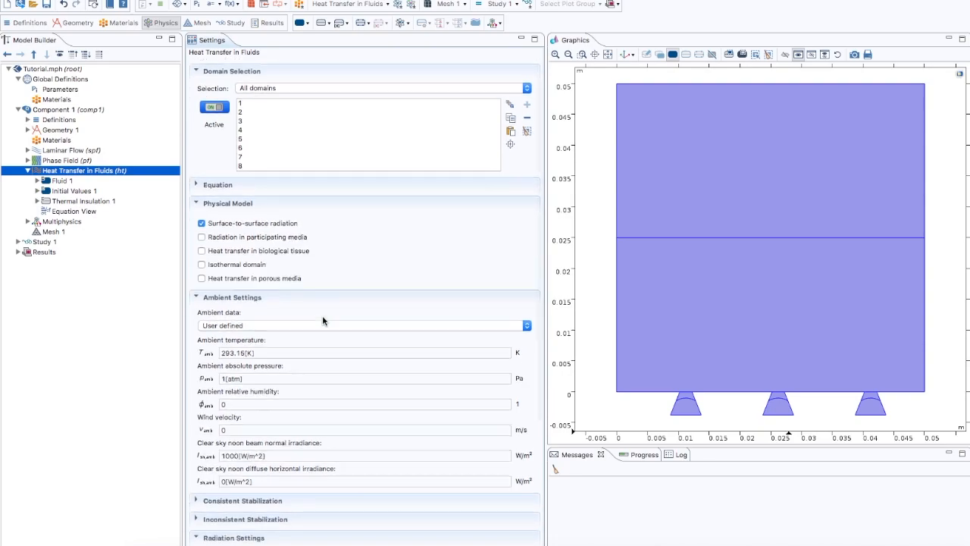
click(197, 436)
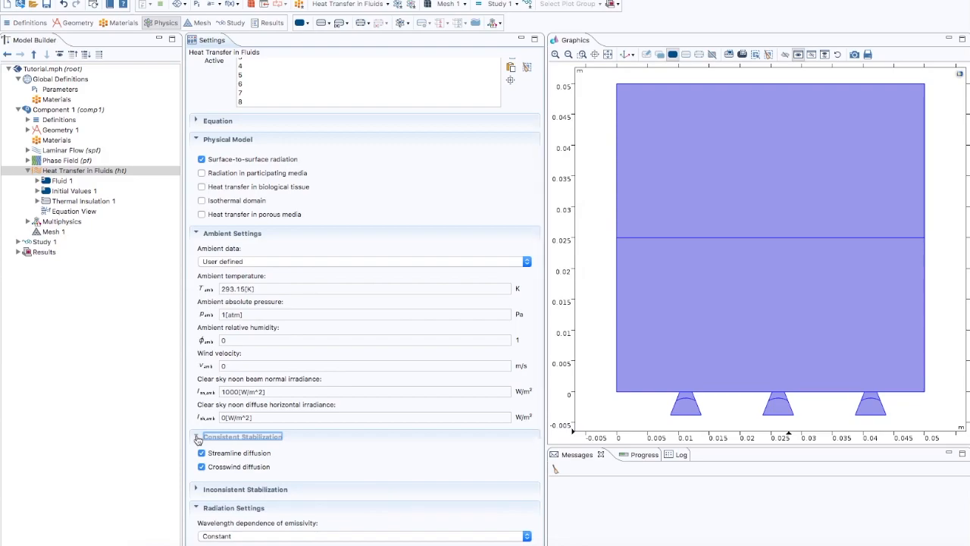
Step: Turn off streamline diffusion and enable isotropic diffusion for the Heat Transfer in Fluids interface
click(202, 453)
click(197, 490)
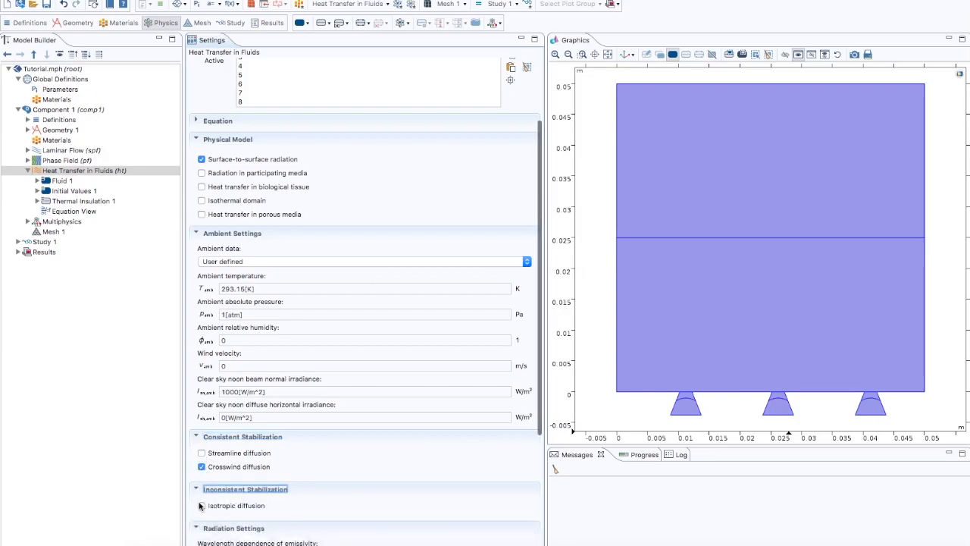
click(202, 506)
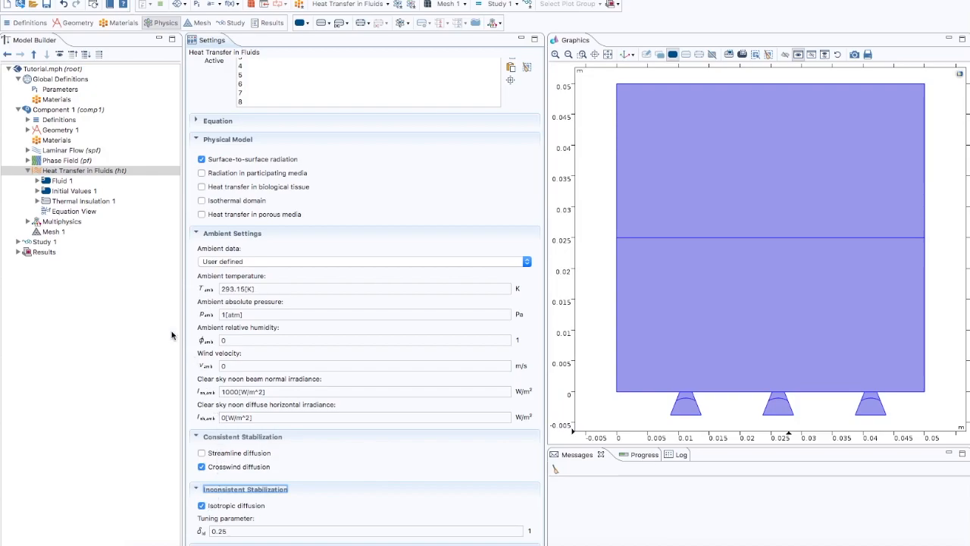
Step: Set the thermal conductivity of Fluid 1 in Heat Transfer in Fluids to the user-defined expression kappa
click(68, 182)
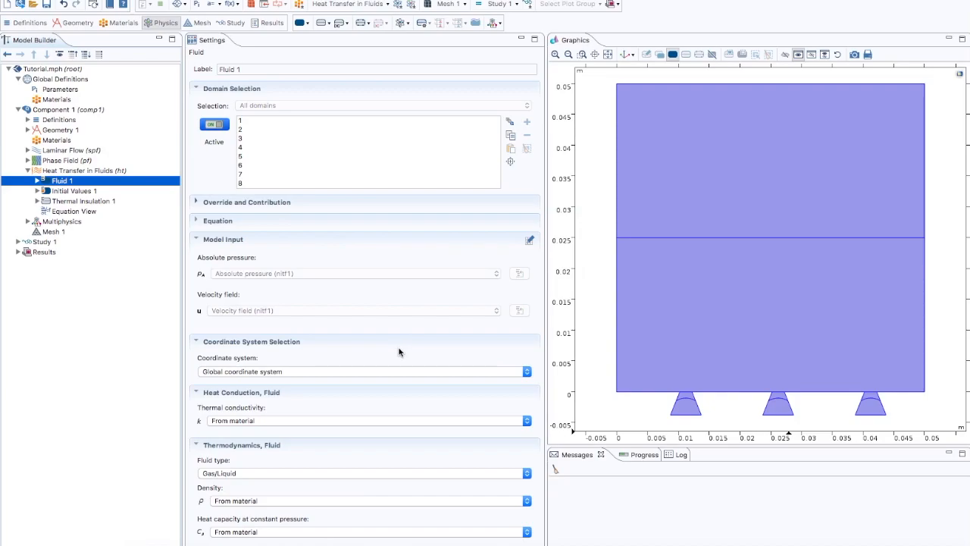
click(253, 422)
click(242, 431)
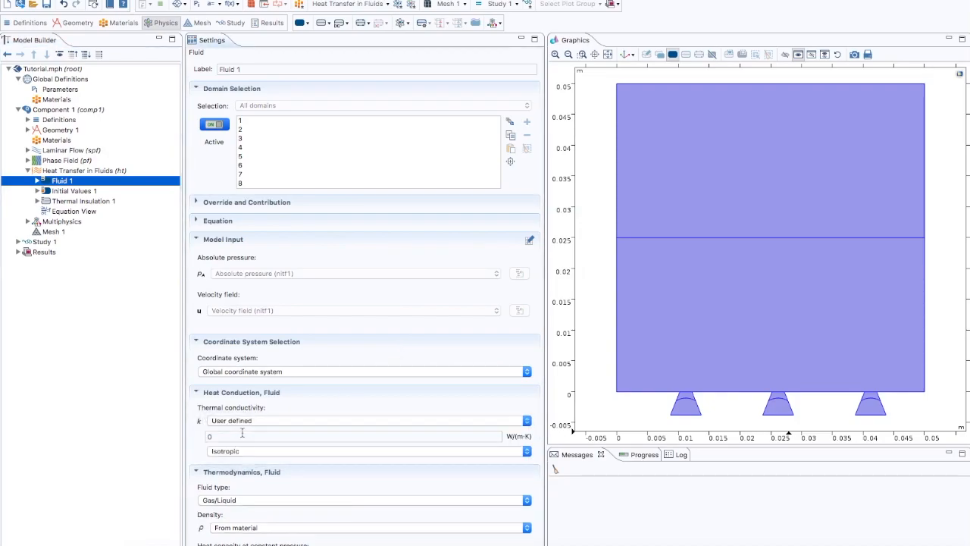
drag(237, 437, 205, 434)
text(kappa)
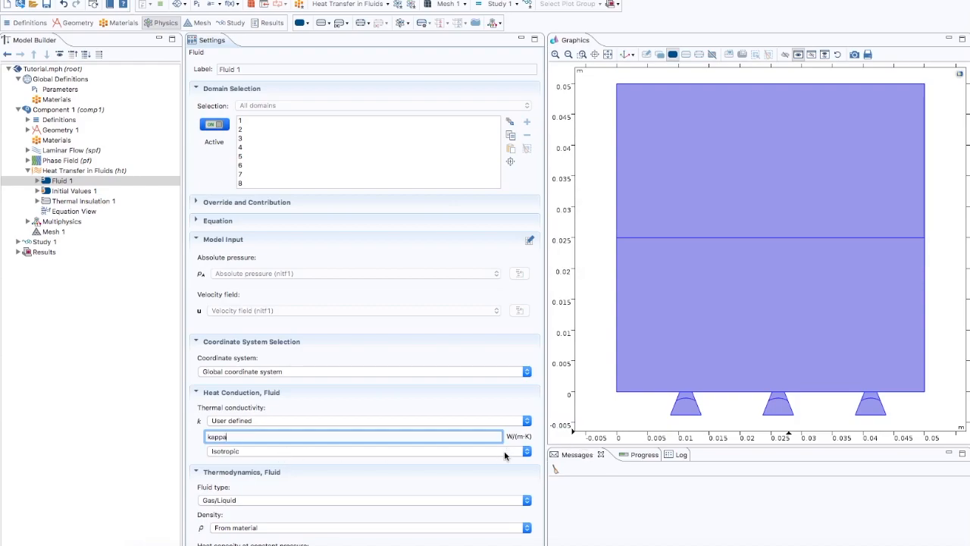
Step: Set the density of Fluid 1 to the user-defined expression tpf1.rho
scroll(504, 452, down, 3)
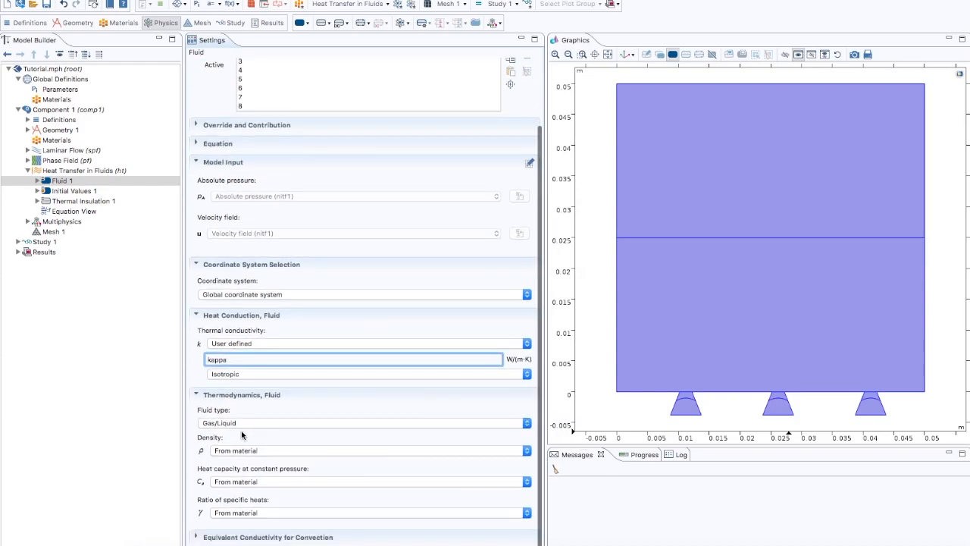
click(239, 452)
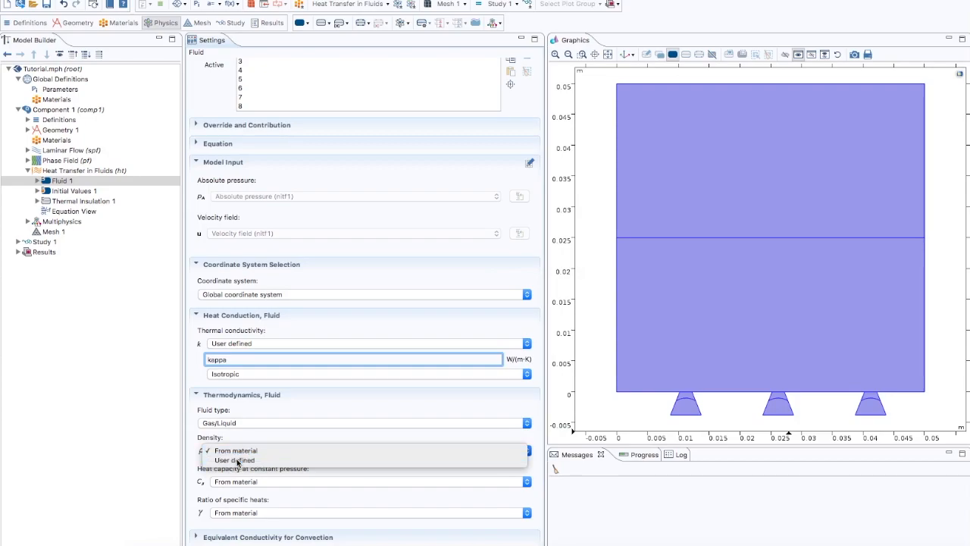
click(235, 459)
click(230, 468)
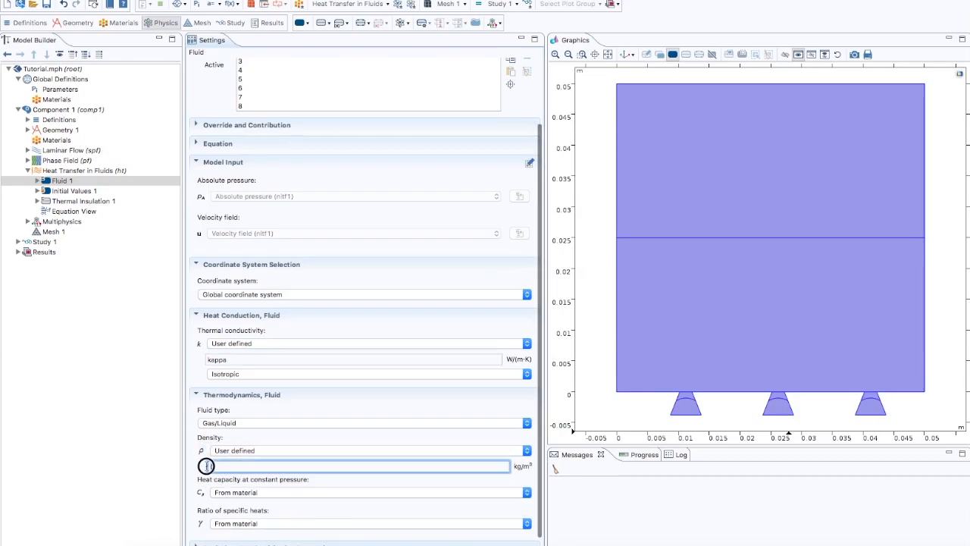
text(tpf1)
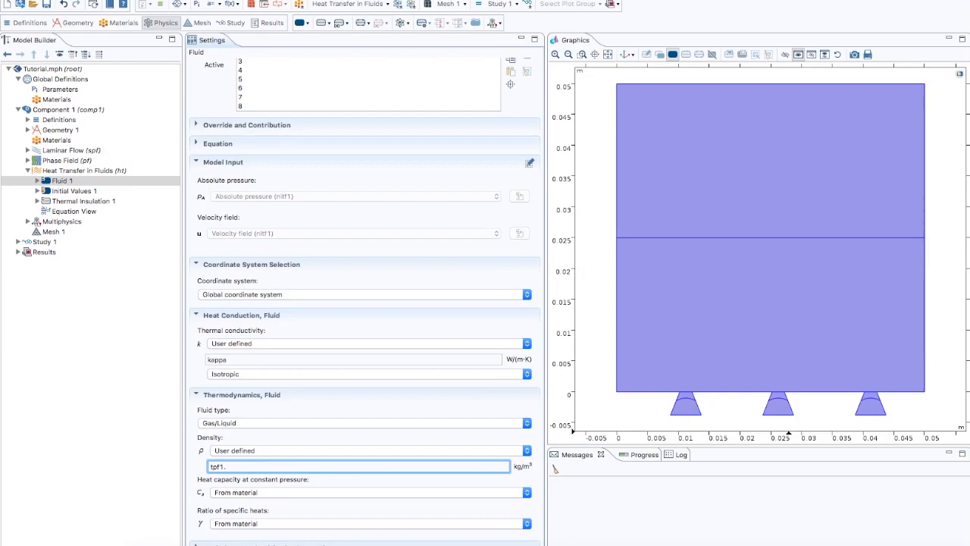
text(.rho)
Step: Set the heat capacity at constant pressure of Fluid 1 to the user-defined expression Cp
click(253, 494)
click(251, 504)
double_click(212, 509)
text(Cp)
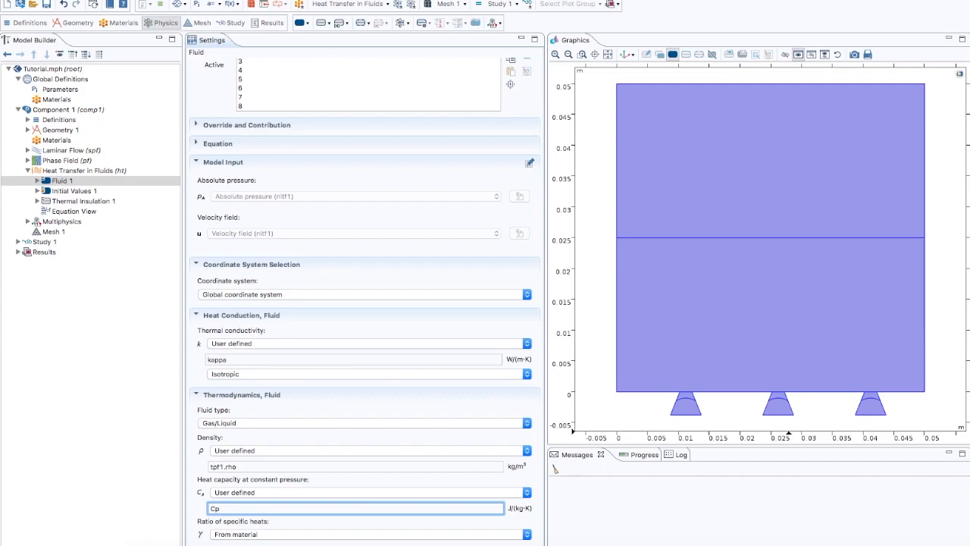
Step: Make the ratio of specific heats of Fluid 1 user defined with a value of 1
click(227, 533)
click(227, 540)
scroll(233, 534, up, 2)
scroll(233, 535, down, 4)
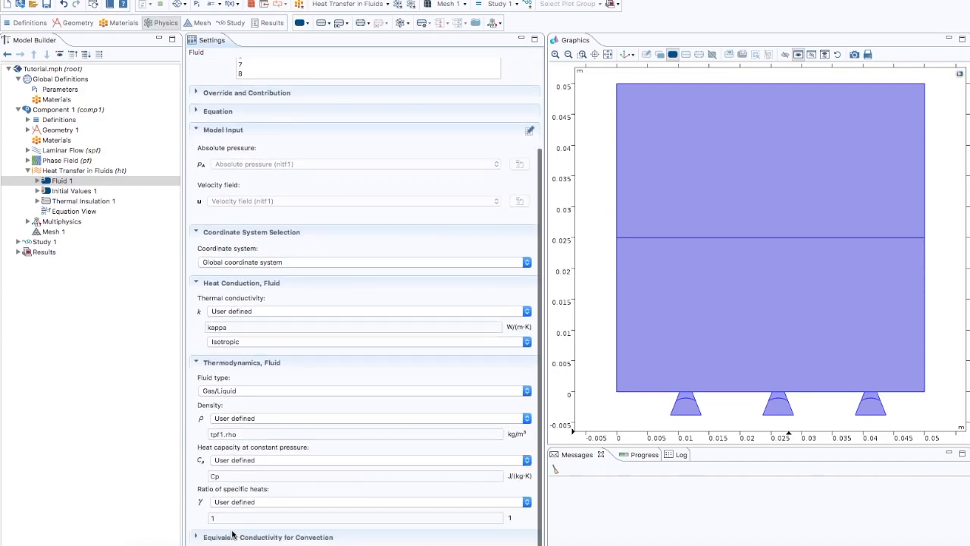
click(221, 517)
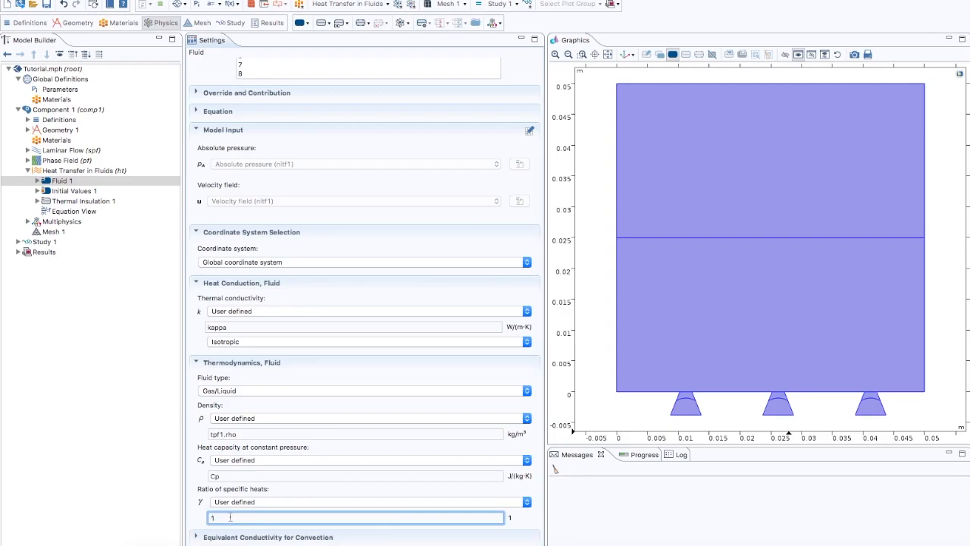
Step: Set the initial temperature in Initial Values 1 of Heat Transfer in Fluids to T_sat
click(88, 193)
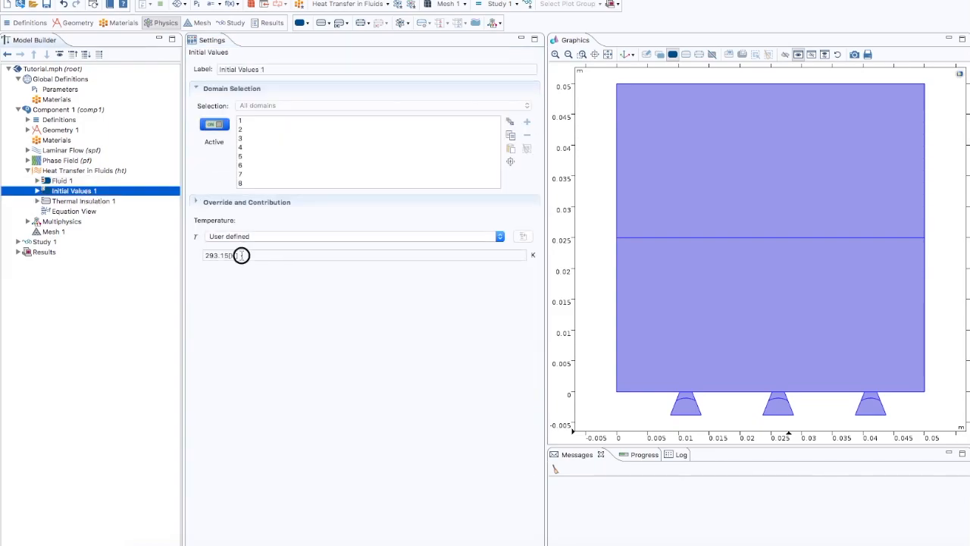
drag(240, 253, 203, 254)
text(T_sat)
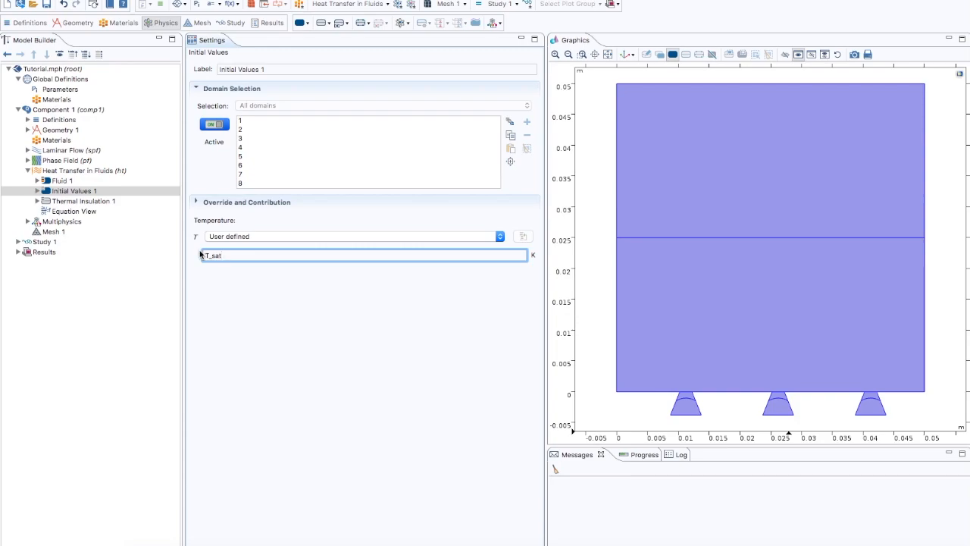
Step: Add an Outflow, a Heat Source and two Heat Flux conditions to Heat Transfer in Fluids
right_click(80, 173)
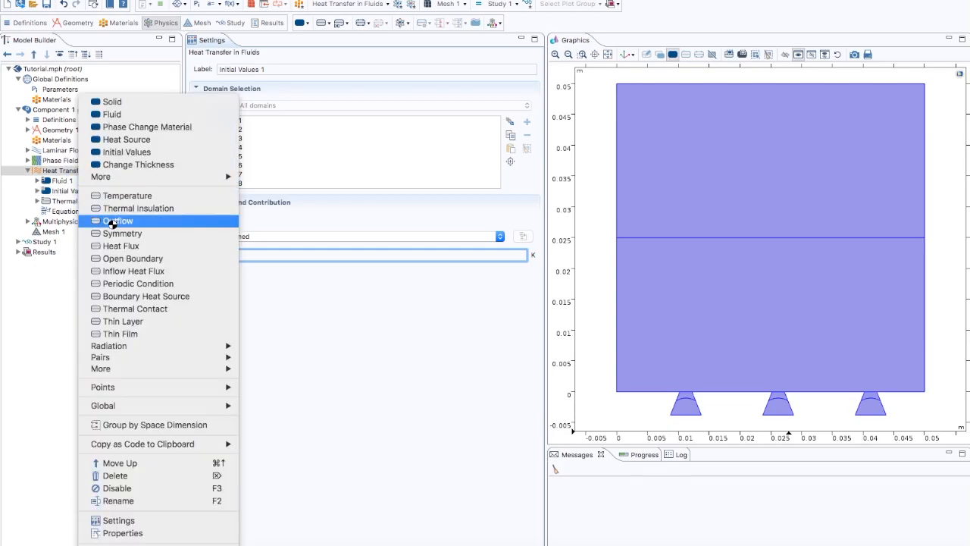
click(114, 222)
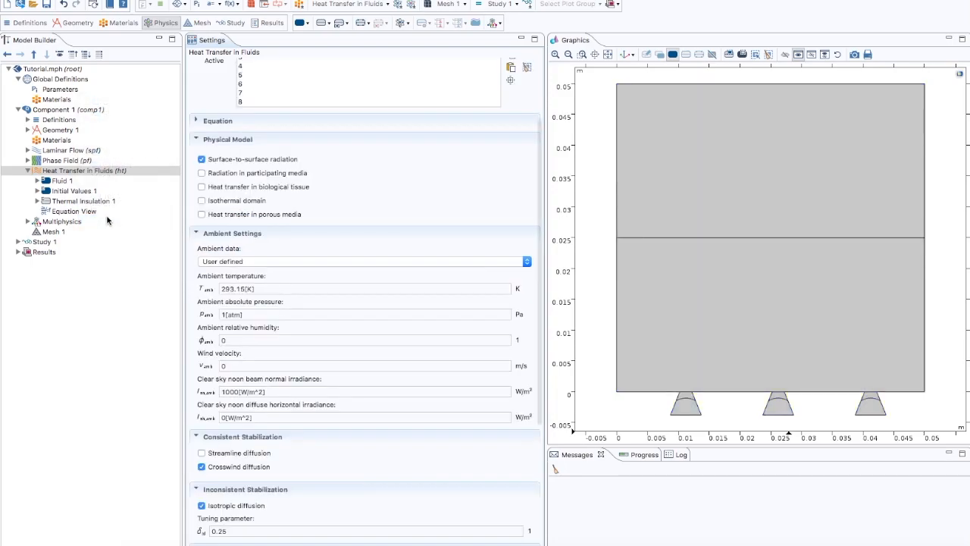
right_click(78, 172)
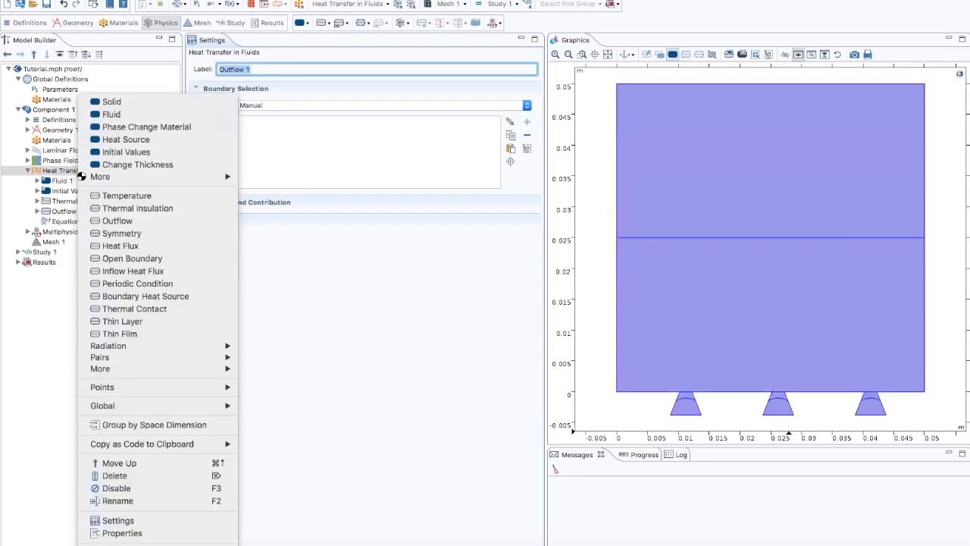
click(114, 140)
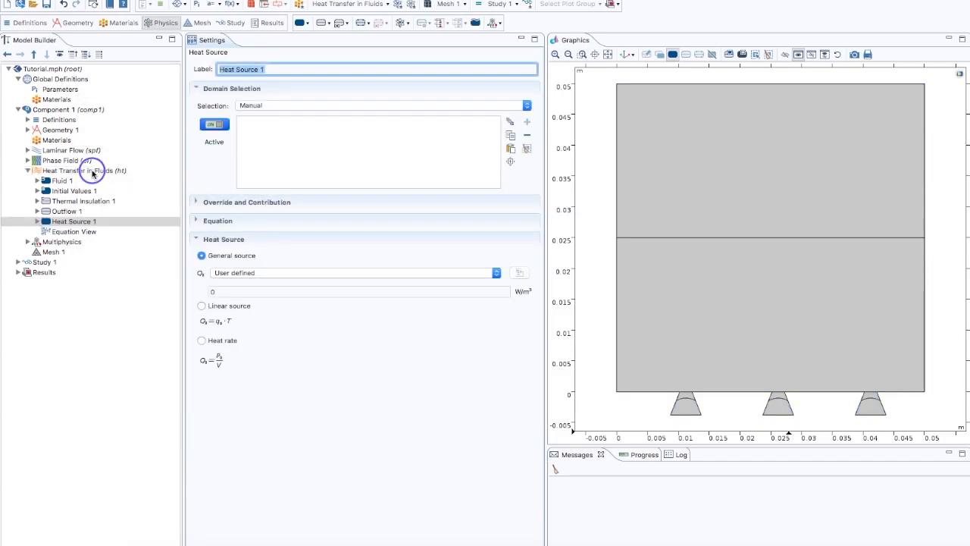
right_click(92, 171)
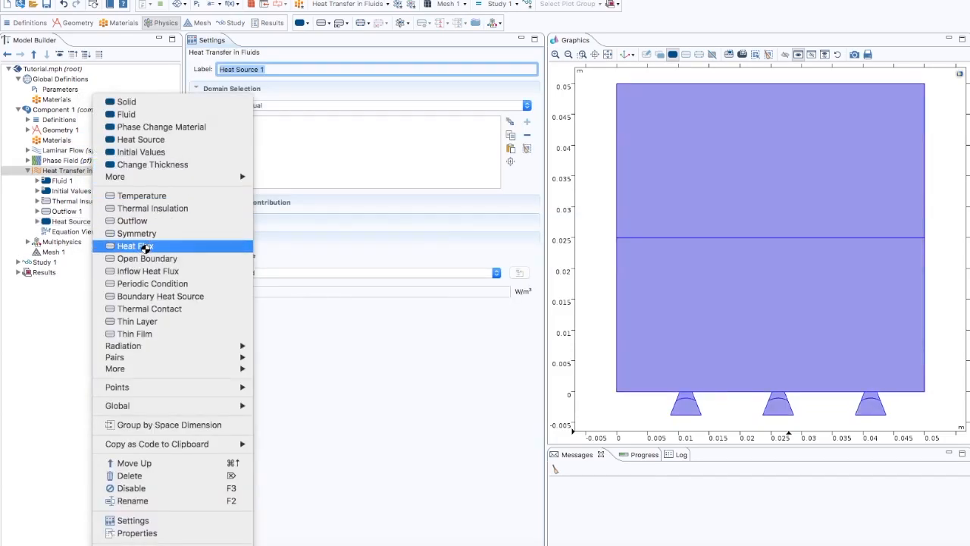
click(141, 246)
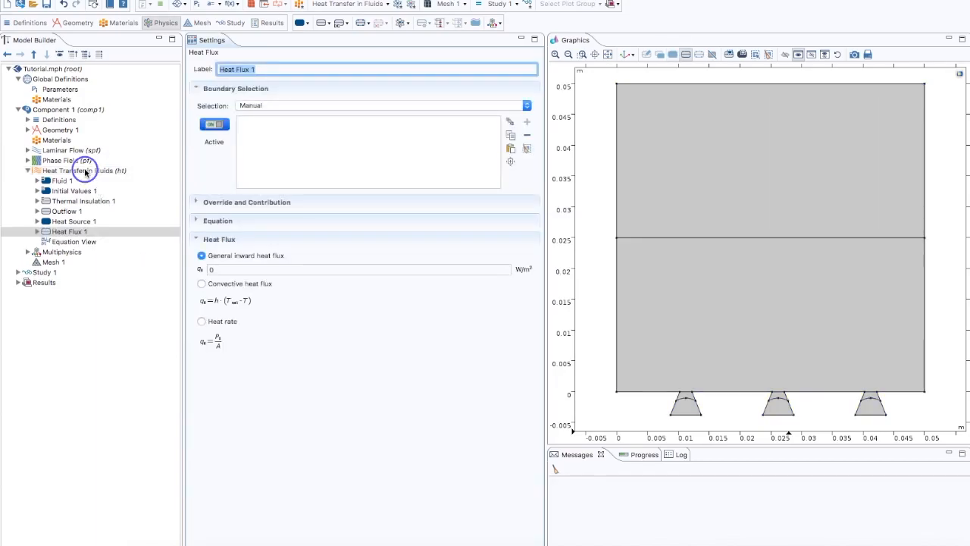
right_click(88, 172)
click(125, 245)
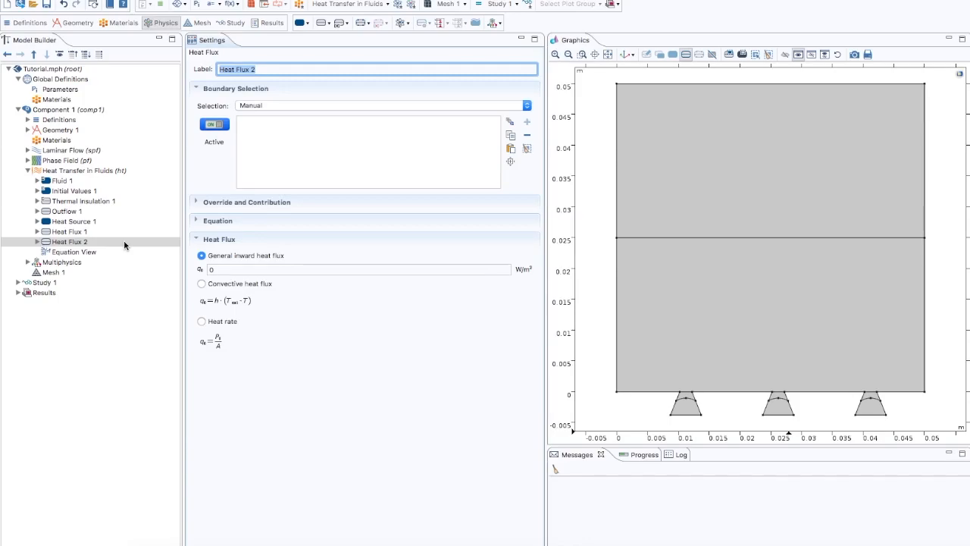
Step: Assign Outflow 1 to the upper edge of the rectangular domain
click(72, 212)
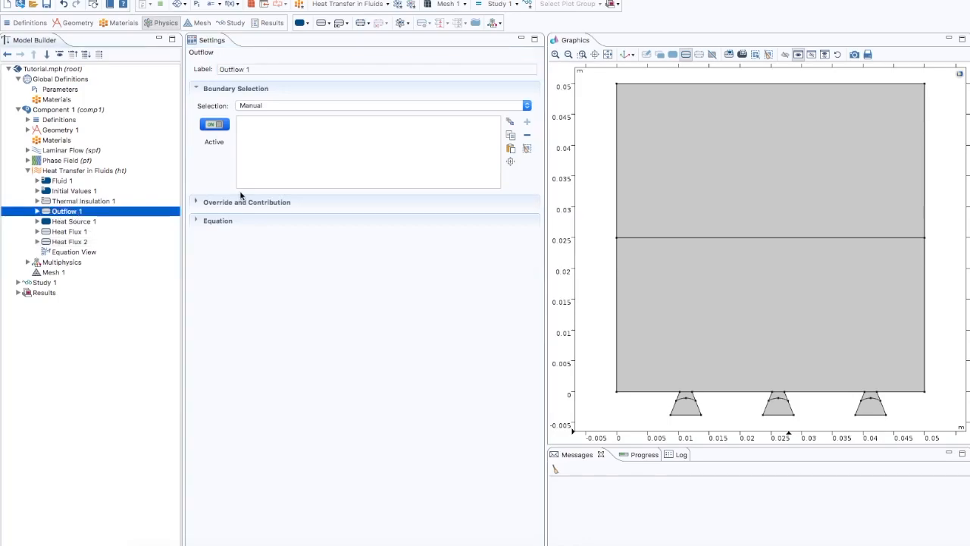
click(680, 85)
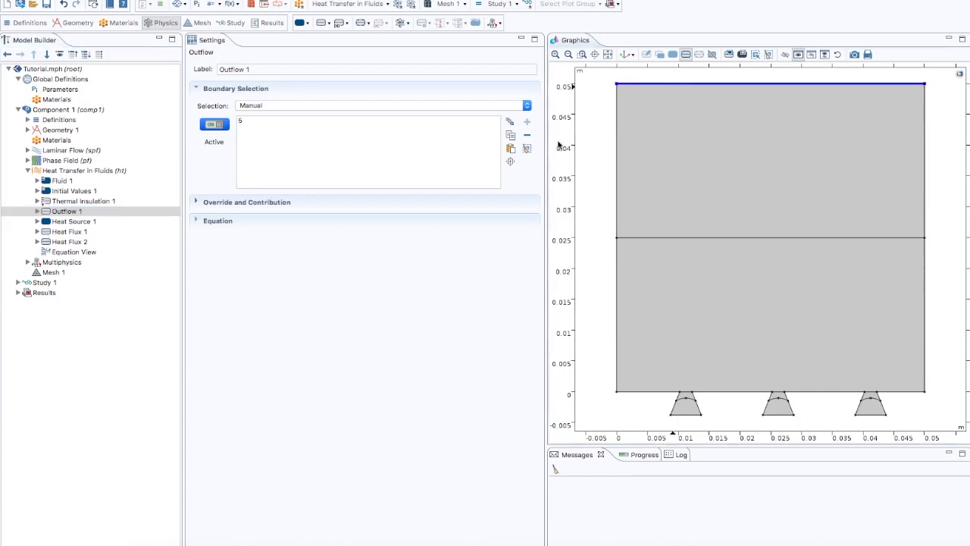
Step: Apply Heat Source 1 to all domains with the user-defined general source Qs
click(84, 224)
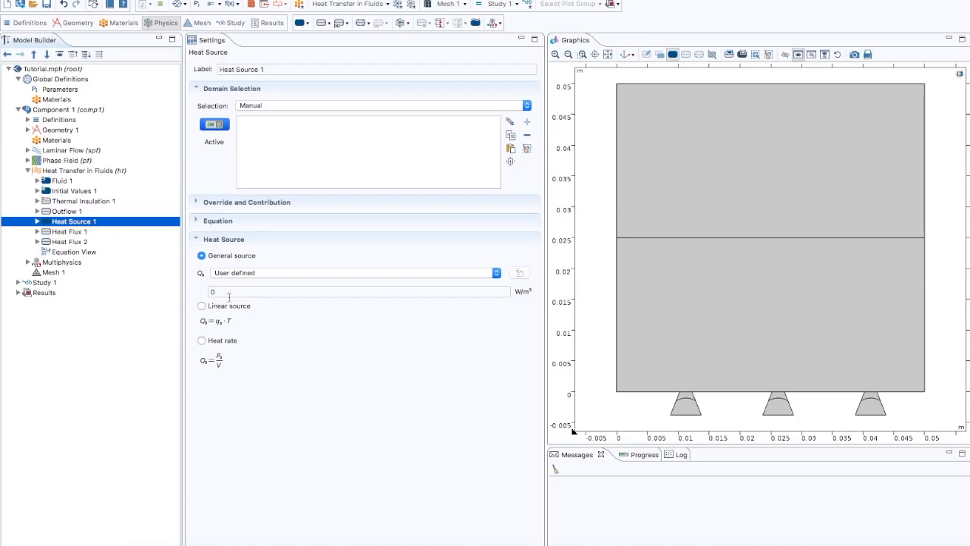
click(282, 106)
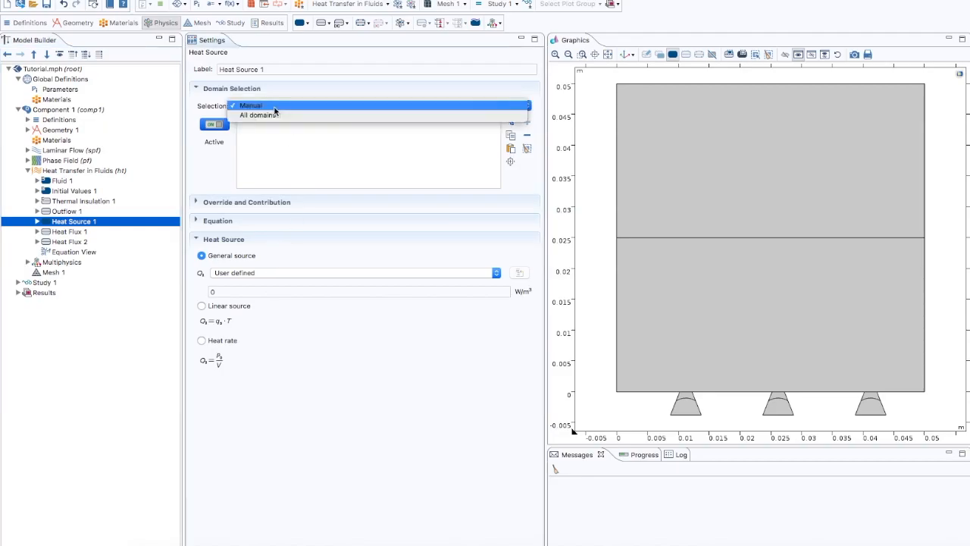
click(277, 114)
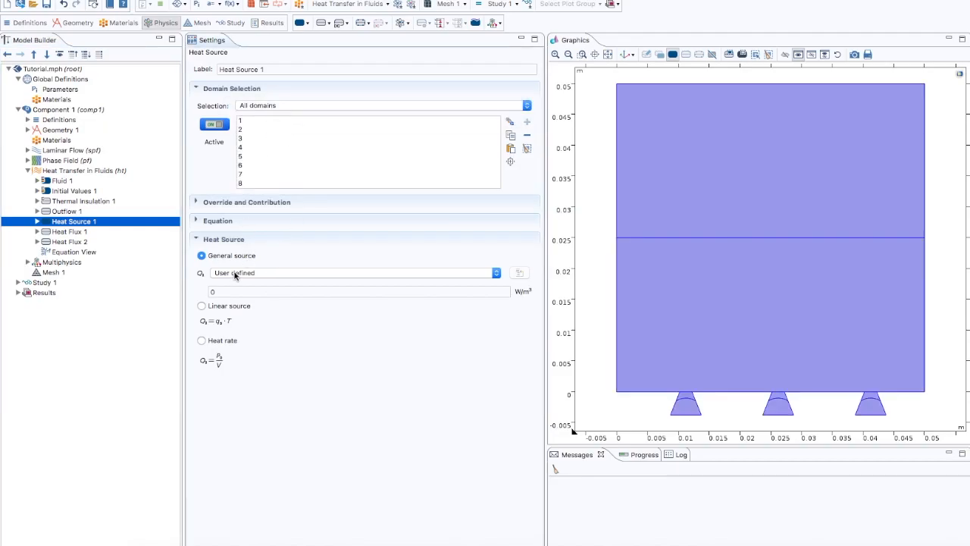
click(224, 292)
double_click(211, 292)
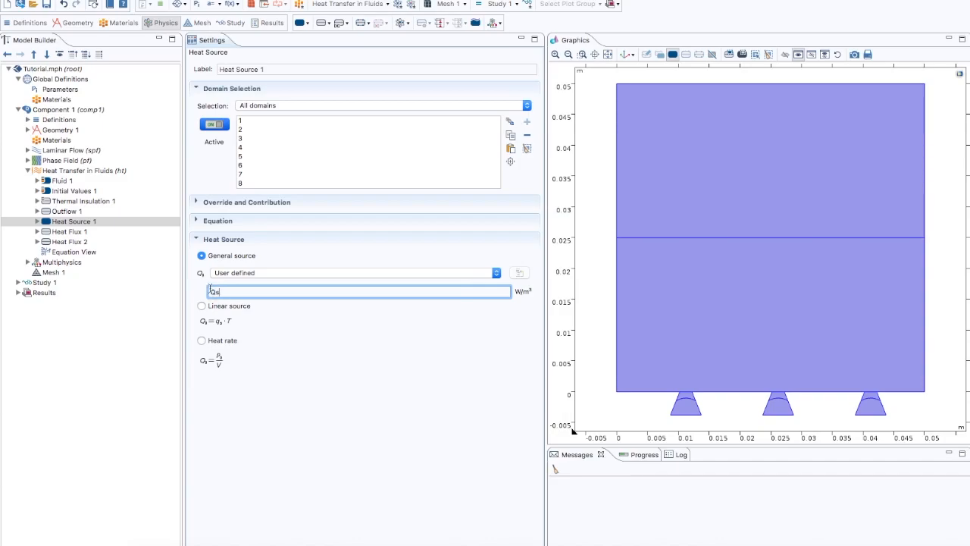
Step: Make Heat Flux 1 a convective heat flux with heat transfer coefficient 10 and external temperature T_sat
click(76, 232)
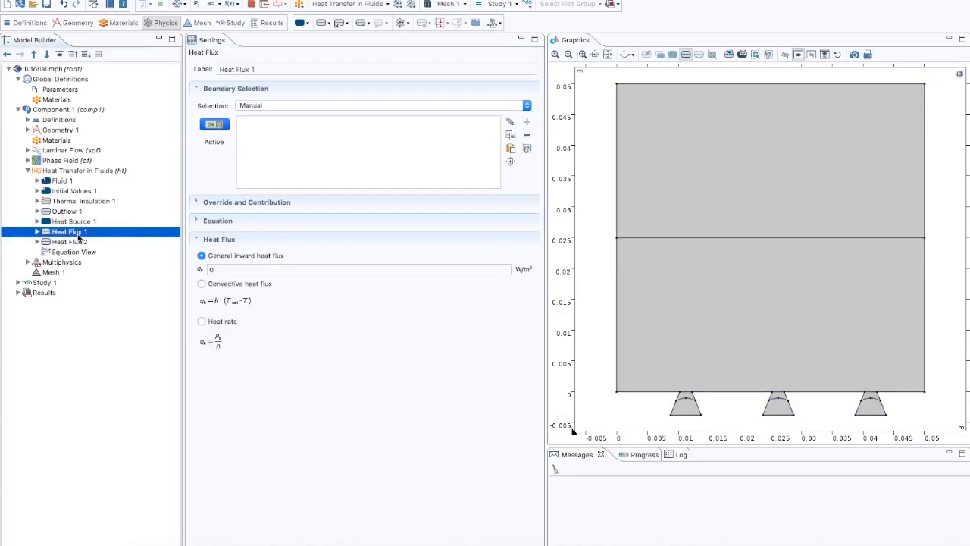
click(202, 285)
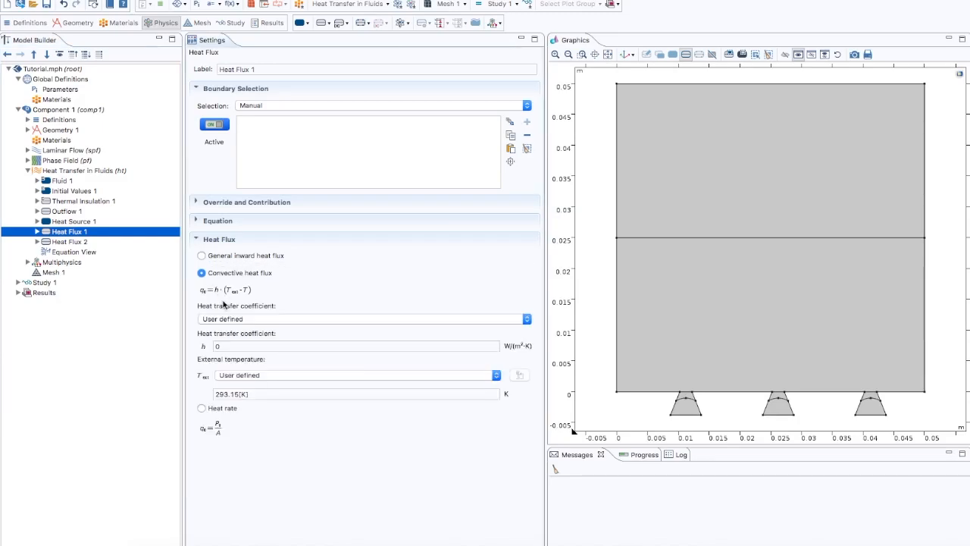
click(230, 346)
drag(230, 346, 213, 346)
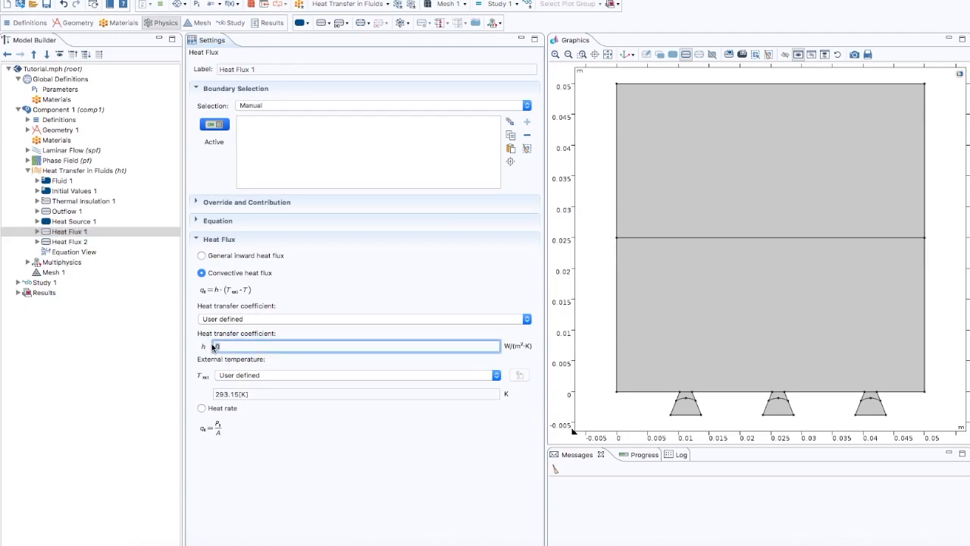
text(10)
drag(259, 395, 202, 393)
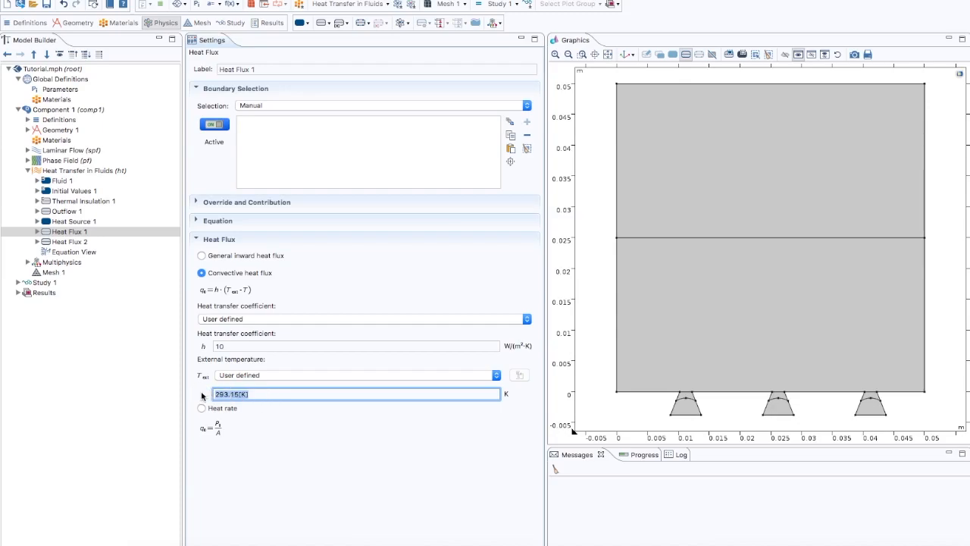
text(T-sat)
key(BackSpace)
key(BackSpace)
Step: Assign Heat Flux 1 to both side walls of the rectangle and the lower edge segments between and beside the cavities
click(616, 206)
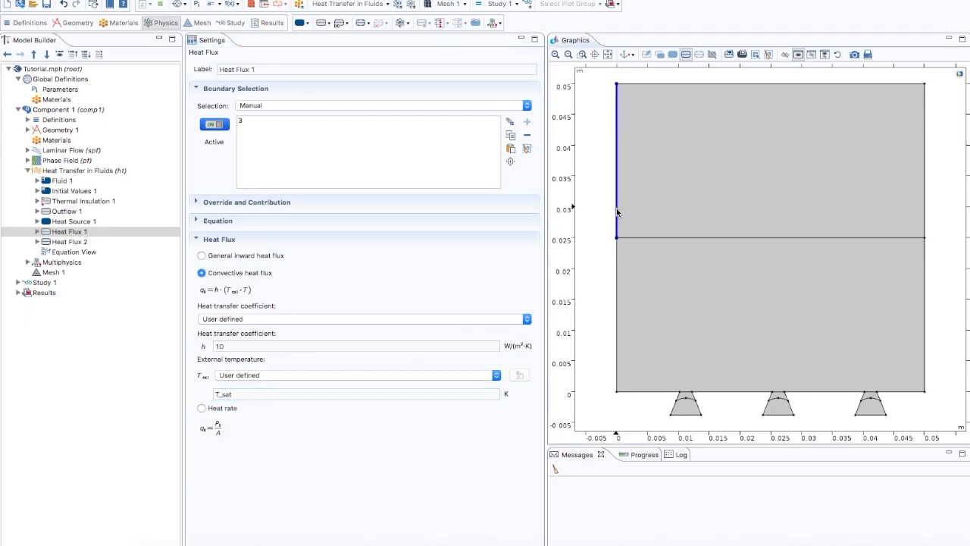
click(617, 261)
click(644, 393)
click(709, 392)
click(808, 393)
click(895, 394)
click(922, 368)
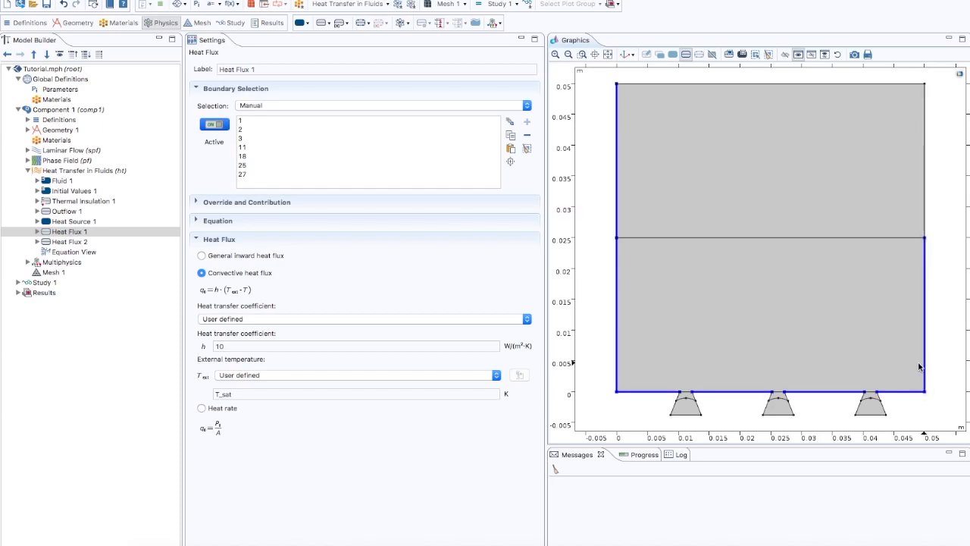
click(924, 193)
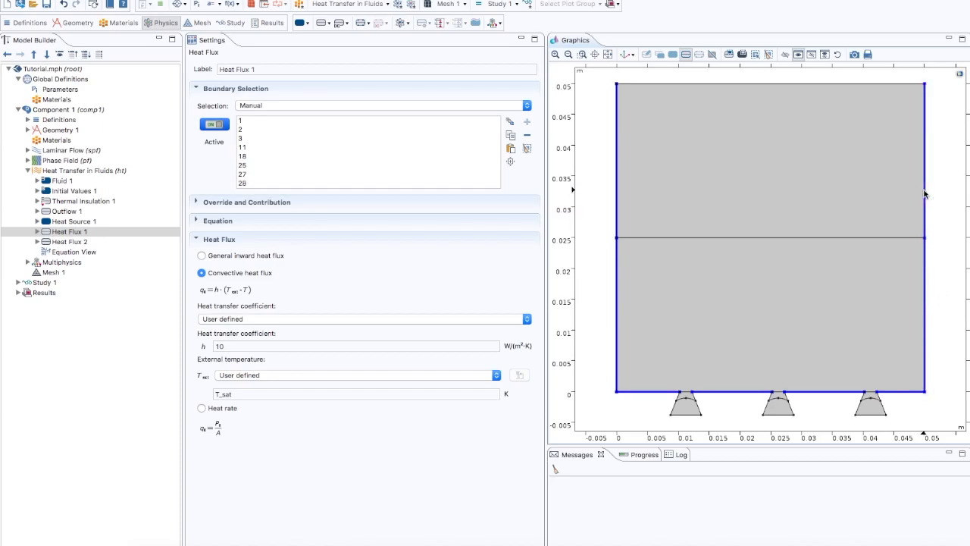
Step: Set the general inward heat flux of Heat Flux 2 to q
click(72, 242)
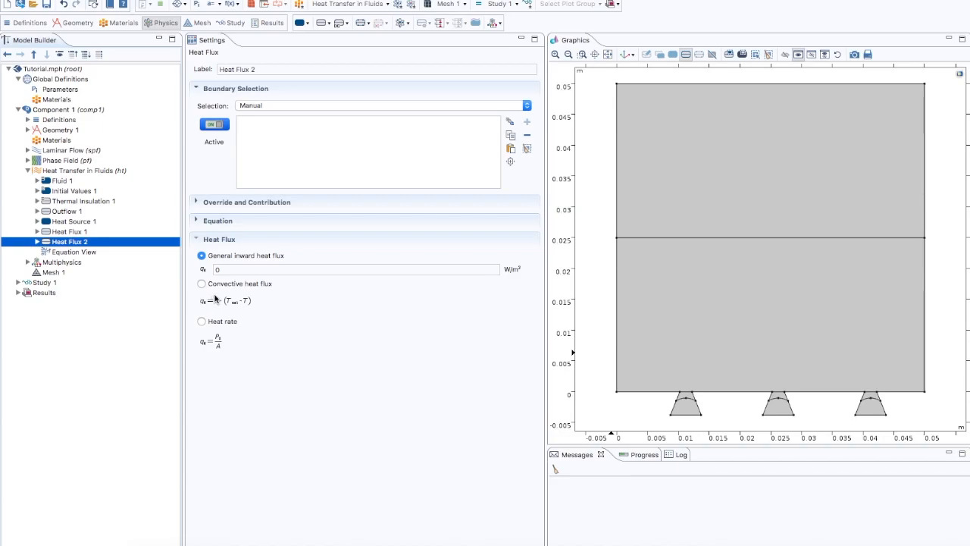
click(206, 268)
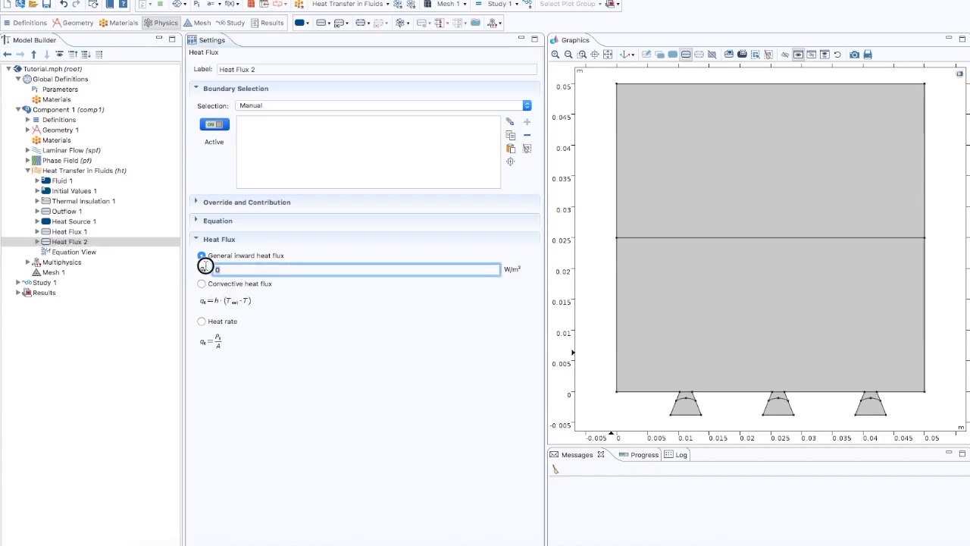
text(q)
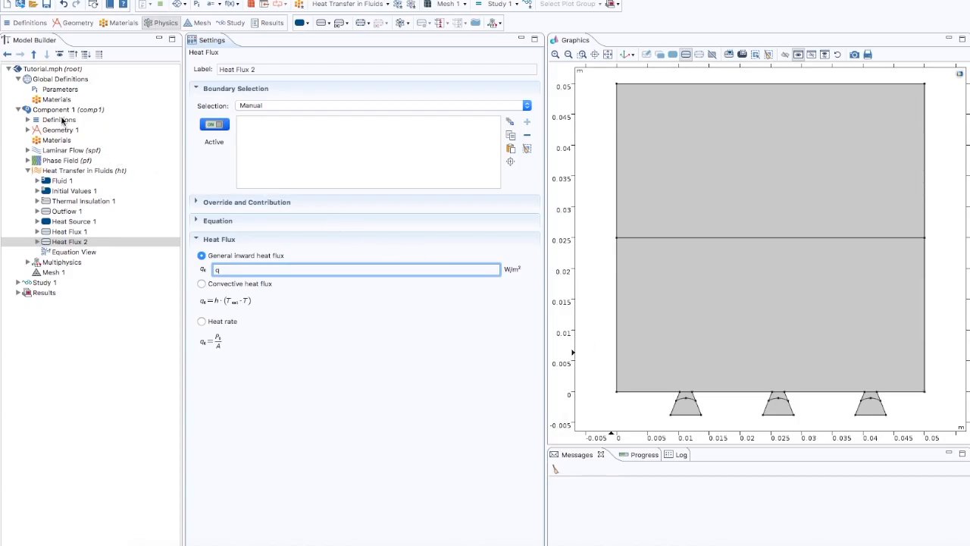
Step: Assign Heat Flux 2 to the side walls and floors of the three cavities below the rectangle
click(676, 397)
click(675, 409)
click(686, 413)
click(697, 407)
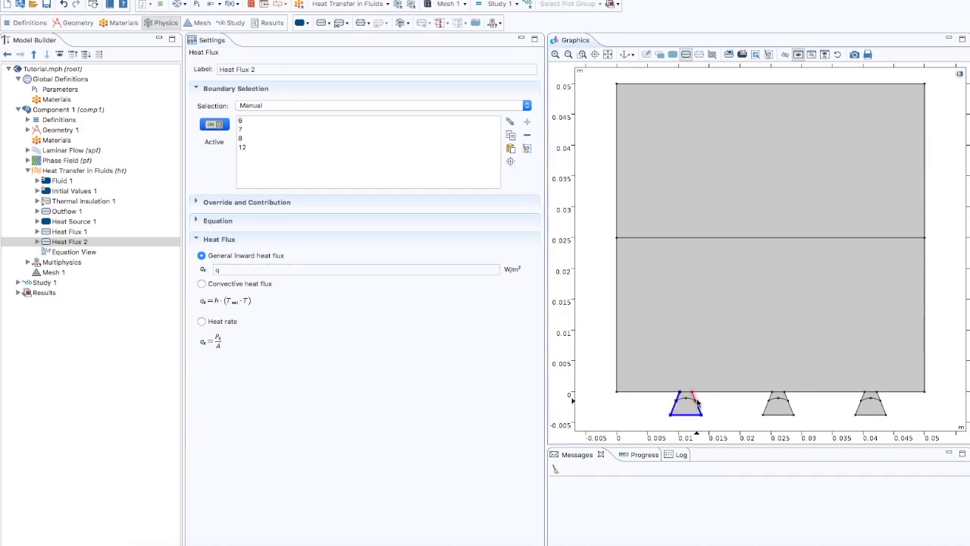
click(694, 398)
click(769, 398)
click(766, 406)
click(776, 415)
click(790, 410)
click(862, 399)
click(858, 410)
click(867, 415)
Step: Add a Diffuse Surface radiation condition to Heat Transfer in Fluids with its radiation direction set to Positive normal direction
right_click(94, 173)
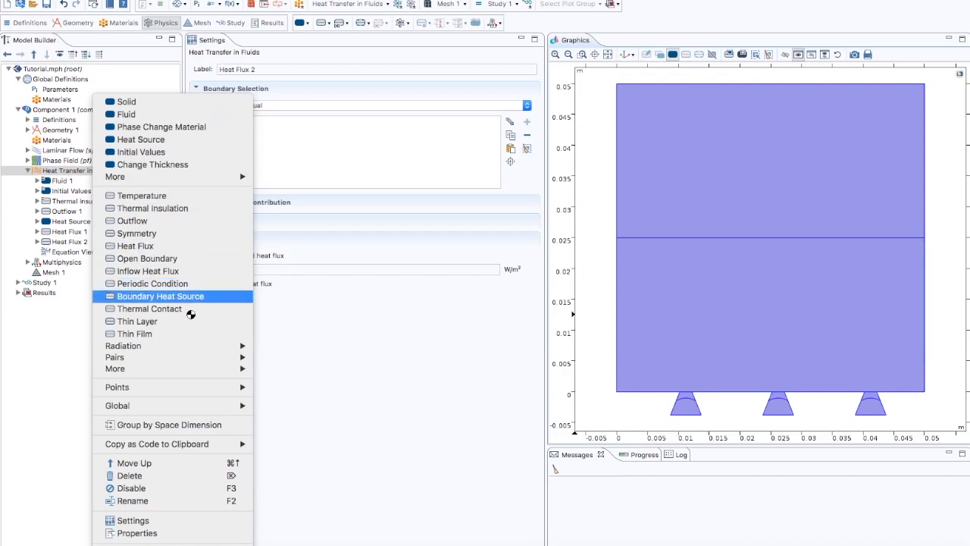
mouse_move(190, 348)
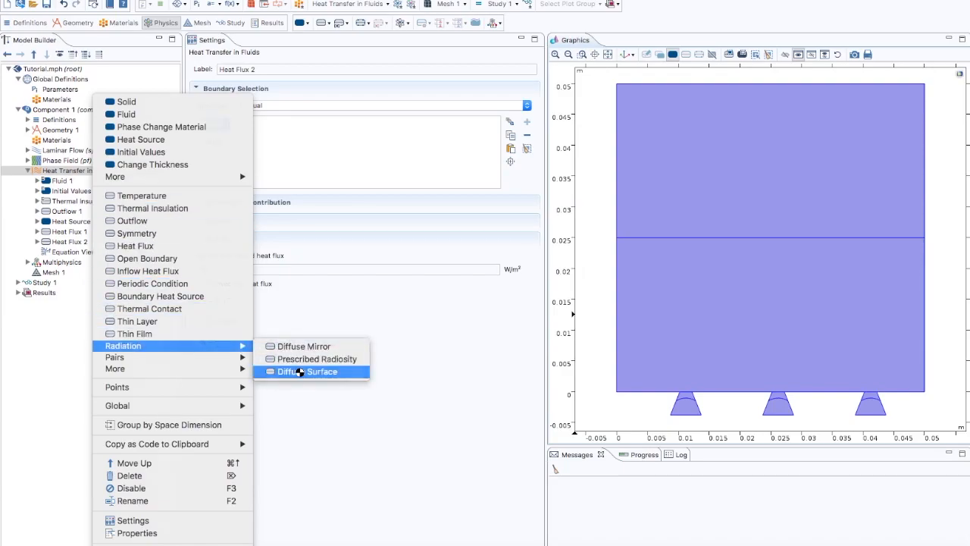
click(294, 371)
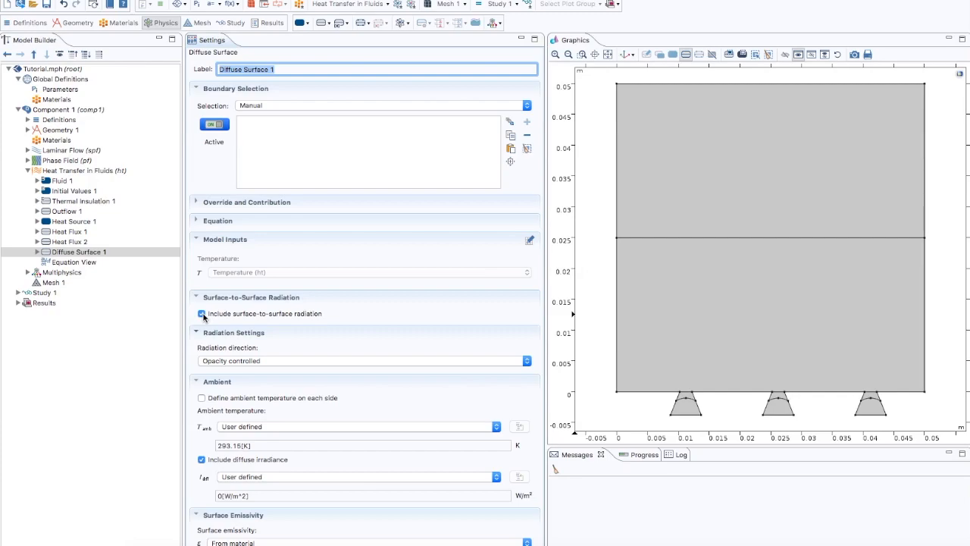
click(222, 362)
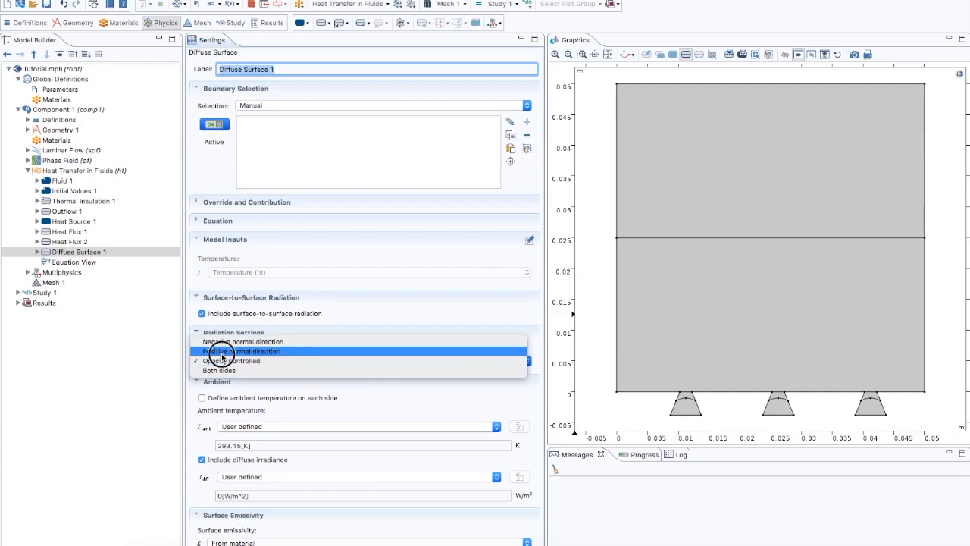
click(228, 352)
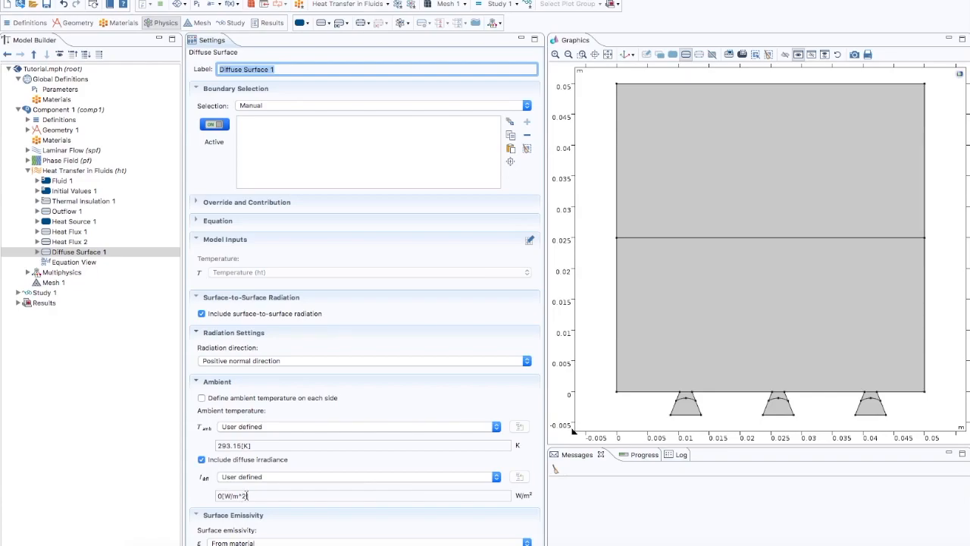
Step: Set the surface emissivity of Diffuse Surface 1 to a user-defined value of 1
scroll(250, 494, down, 3)
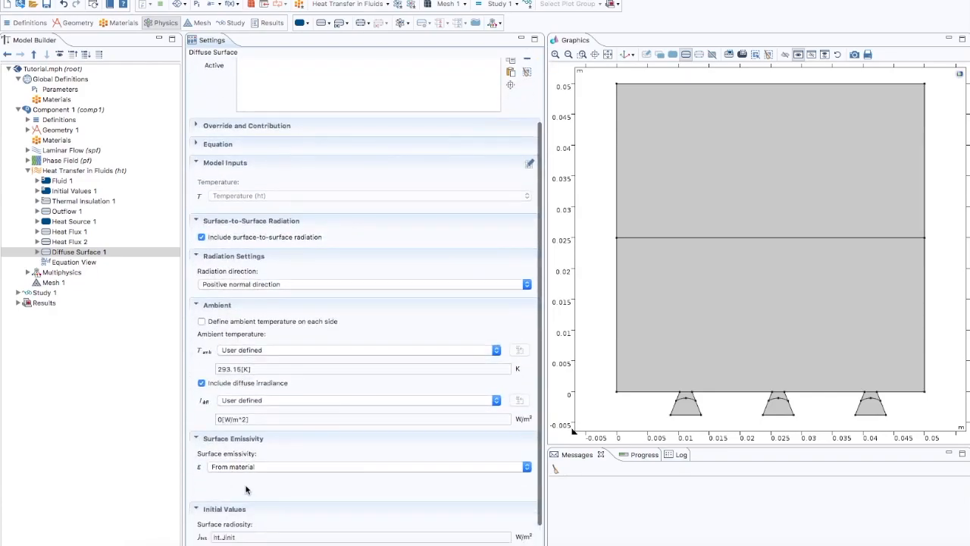
click(235, 470)
click(235, 476)
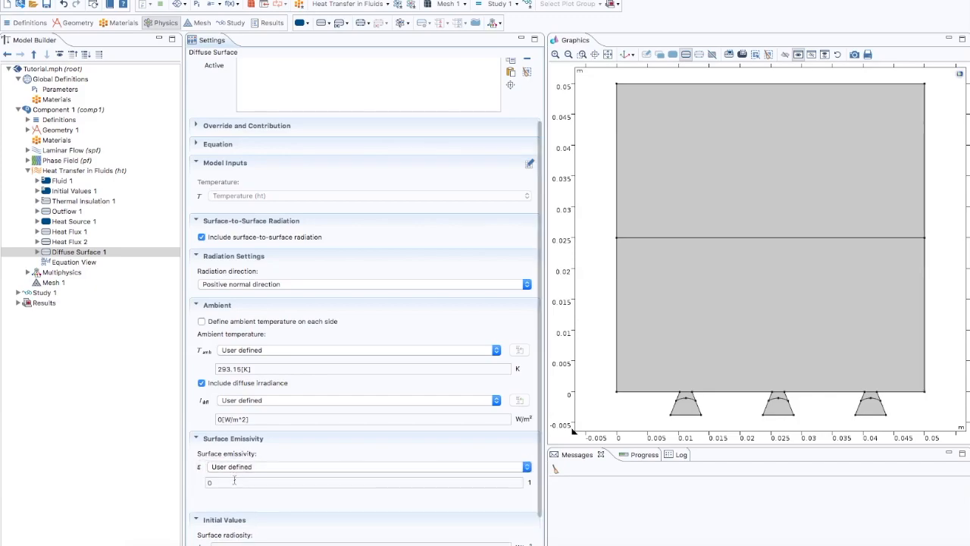
click(220, 482)
text(1)
scroll(324, 458, down, 2)
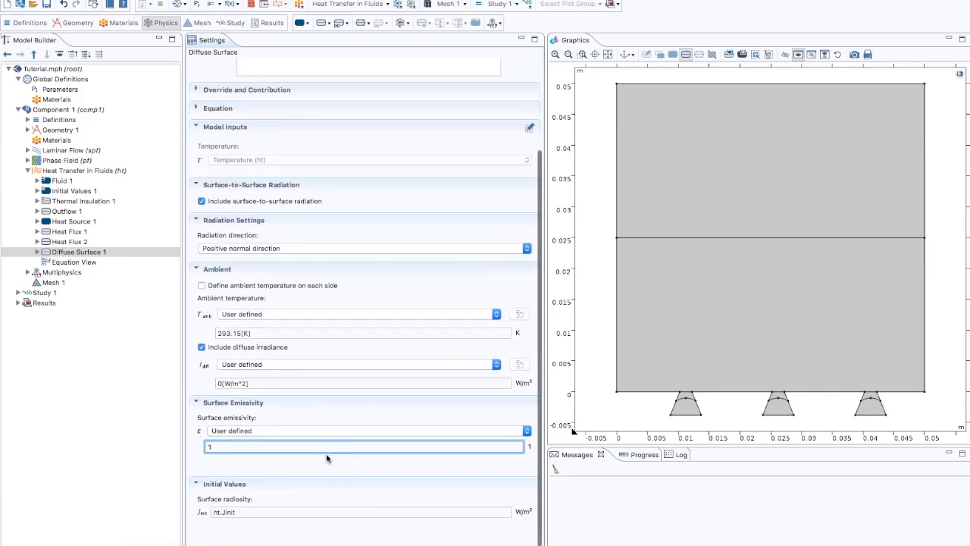
Step: Assign Diffuse Surface 1 to the side walls and floors of all three cavities
scroll(326, 458, up, 4)
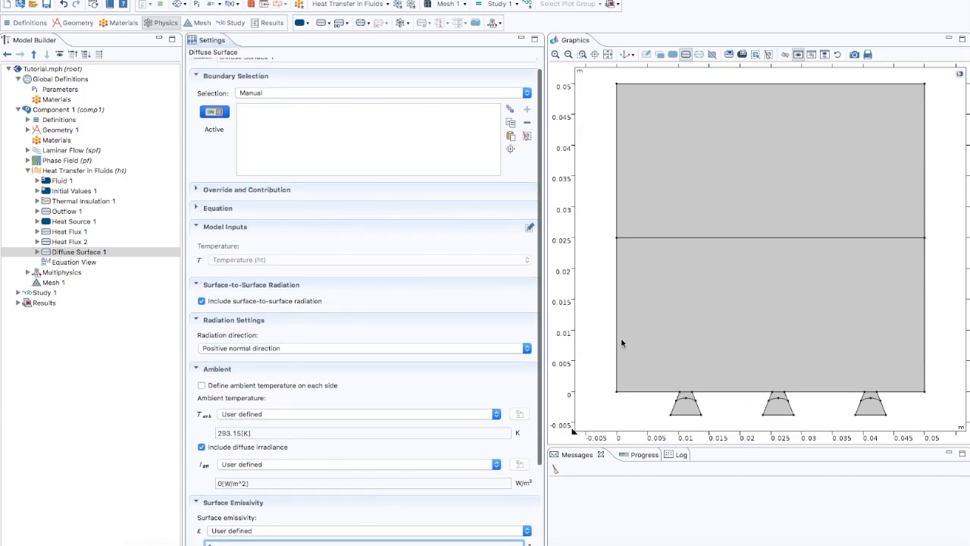
click(678, 397)
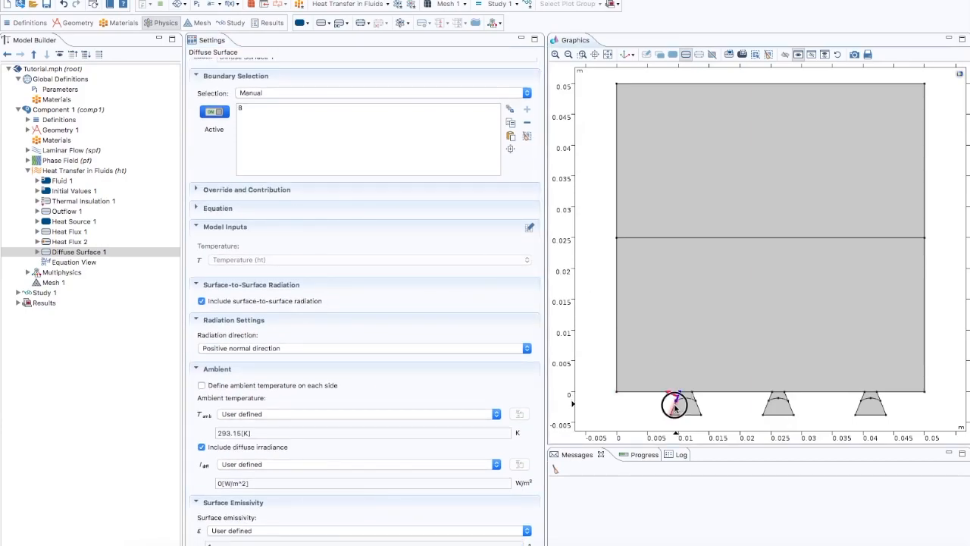
click(674, 407)
click(686, 414)
click(694, 406)
click(692, 393)
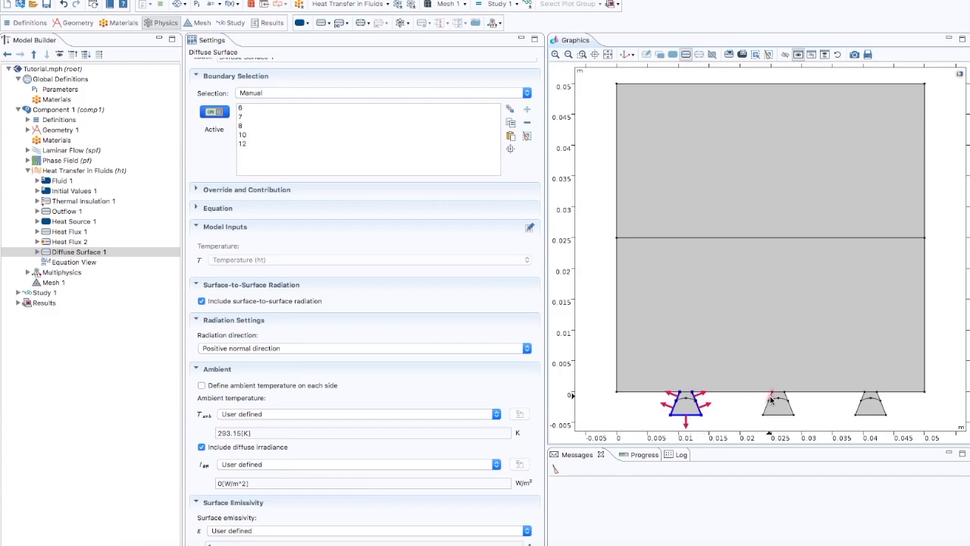
click(771, 399)
click(765, 410)
click(773, 417)
click(790, 407)
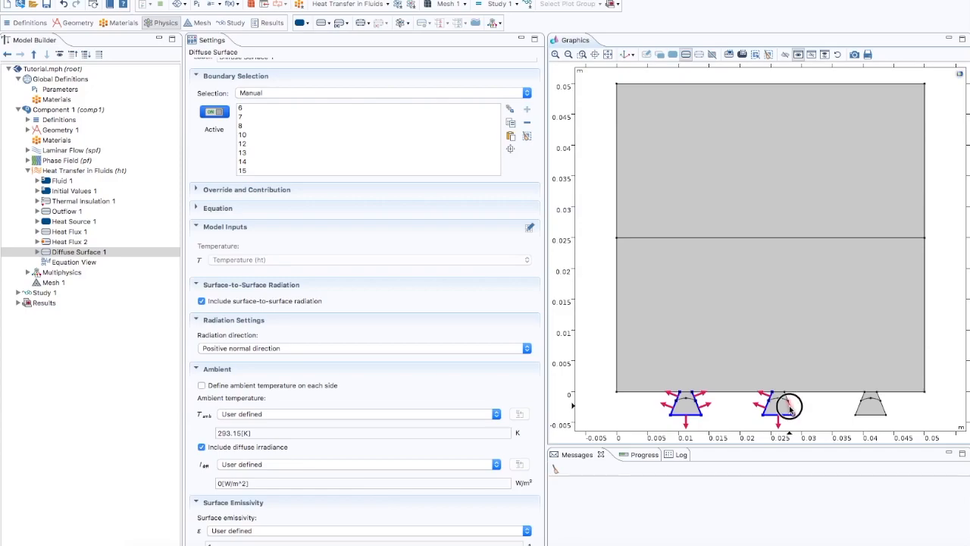
click(858, 407)
click(870, 416)
click(882, 410)
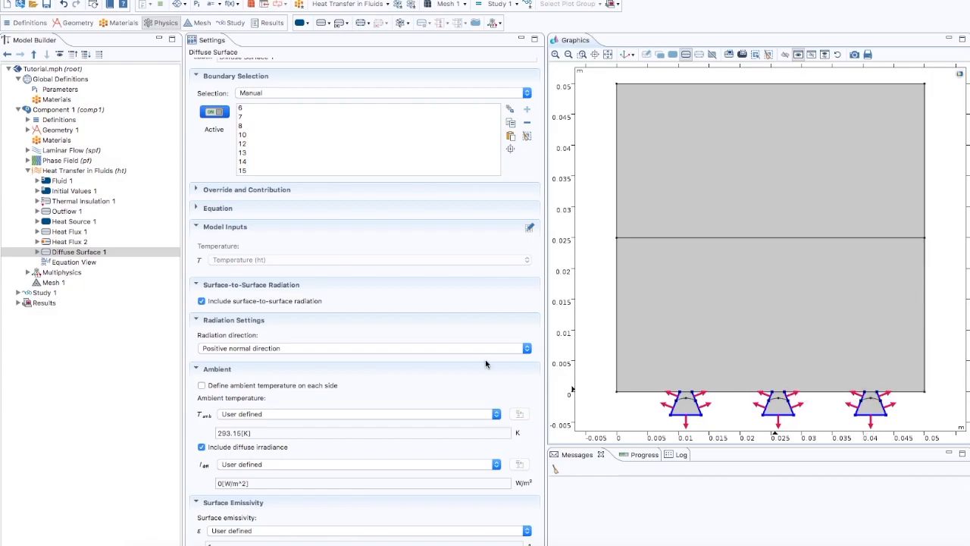
Step: In the Two-Phase Flow, Phase Field 1 coupling, set fluid 1's density to user-defined rho_v and check its definition in Variables 1
click(28, 171)
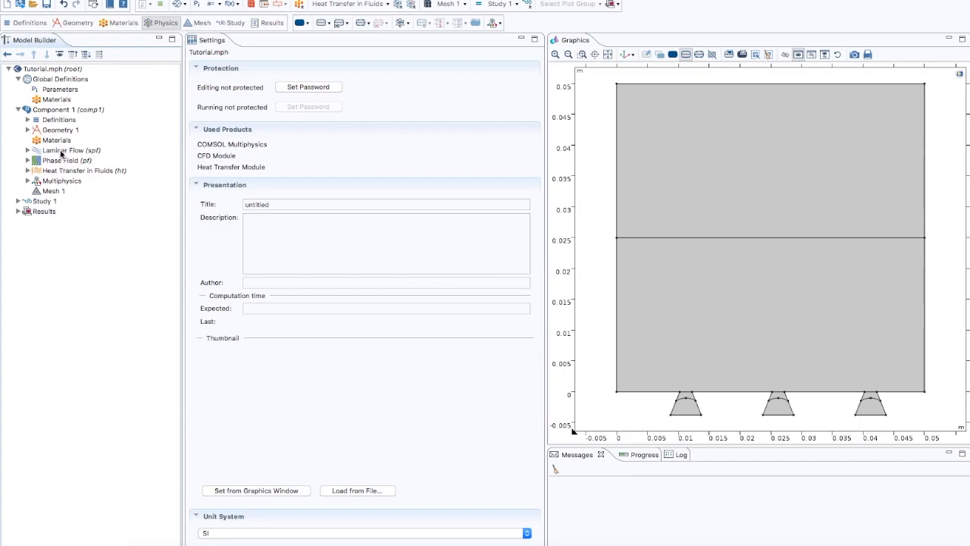
click(57, 182)
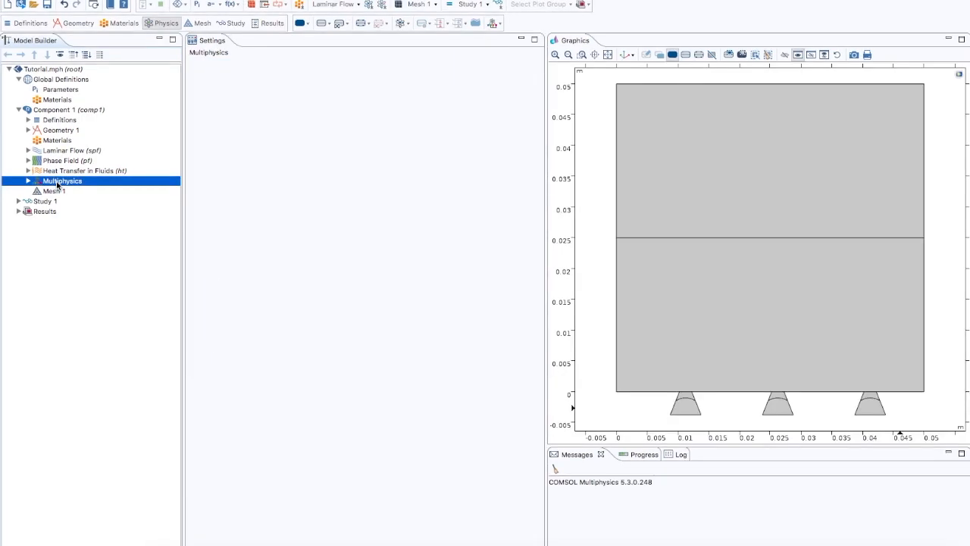
click(28, 181)
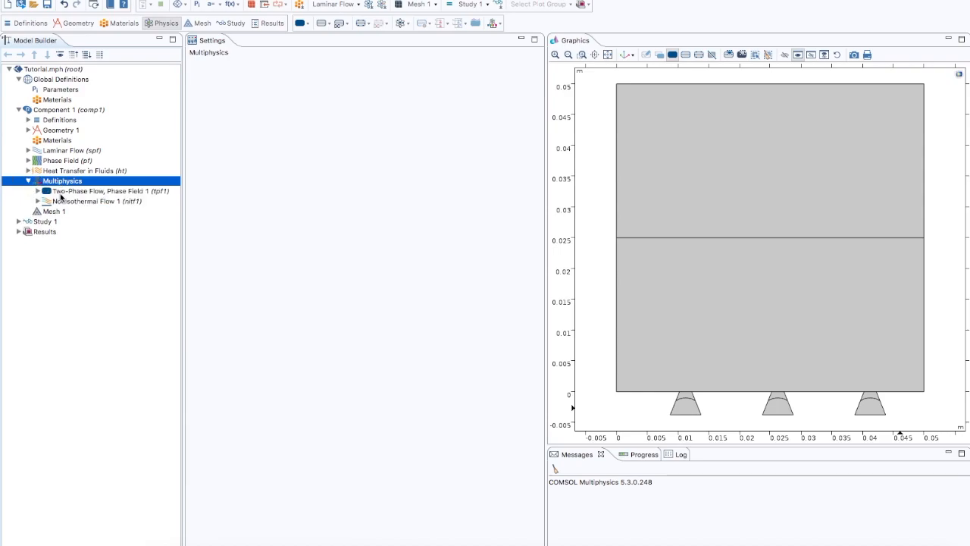
click(63, 192)
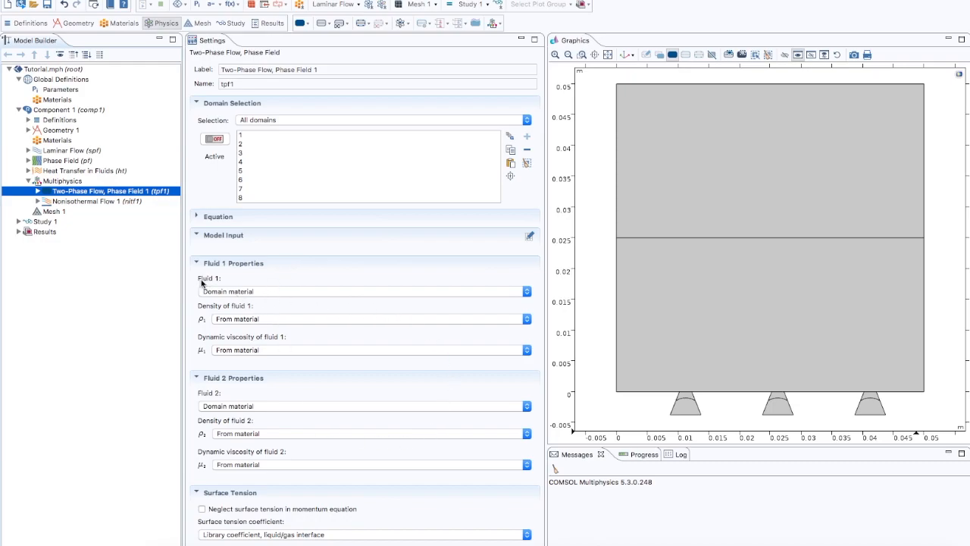
click(242, 319)
click(240, 328)
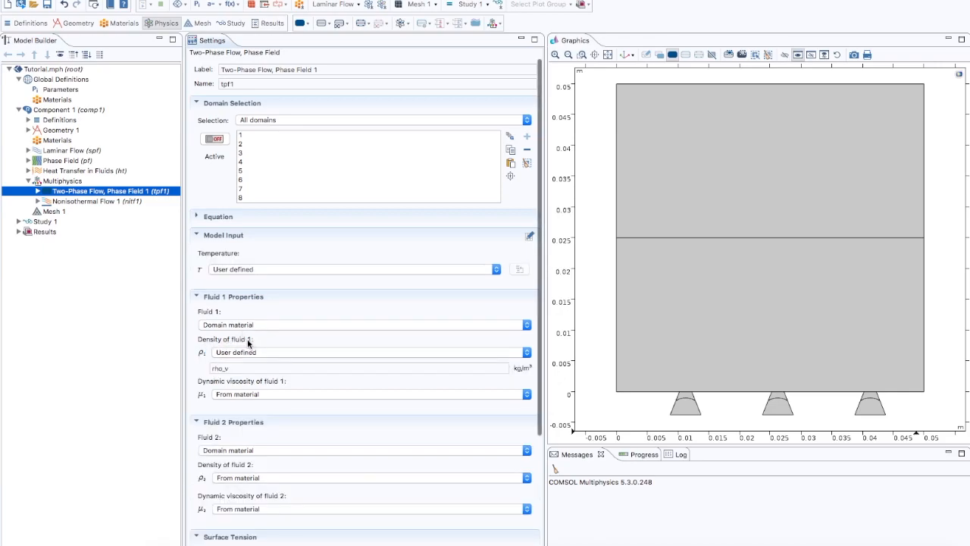
click(234, 367)
double_click(218, 367)
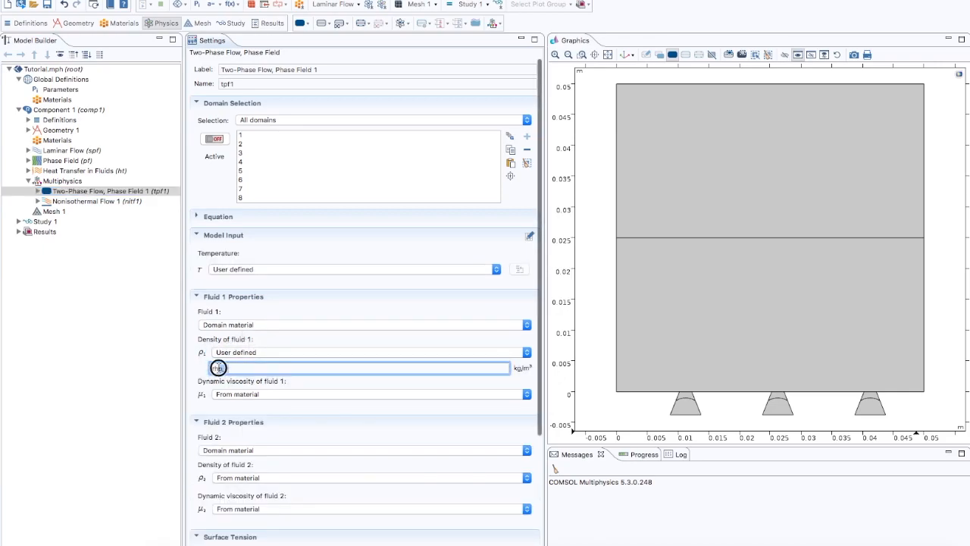
click(231, 368)
scroll(208, 278, down, 1)
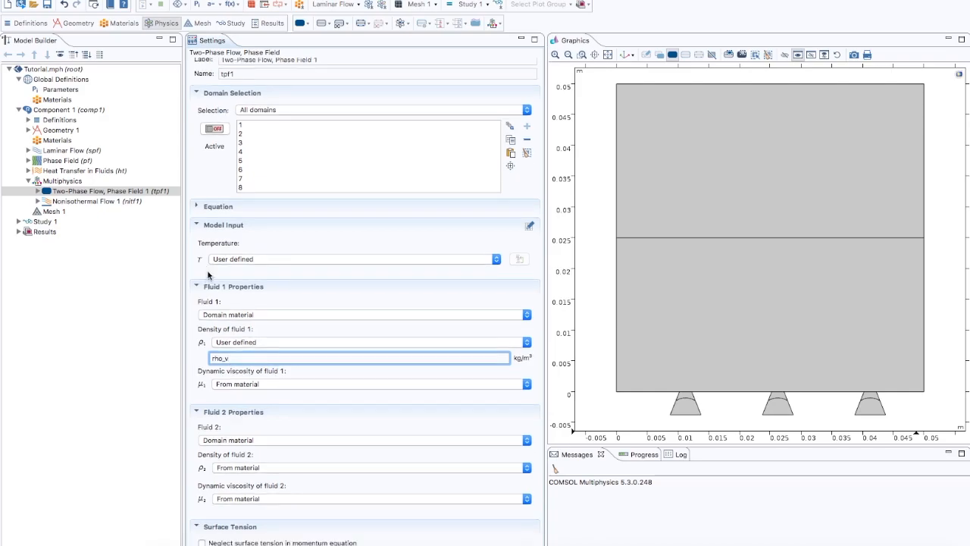
click(28, 119)
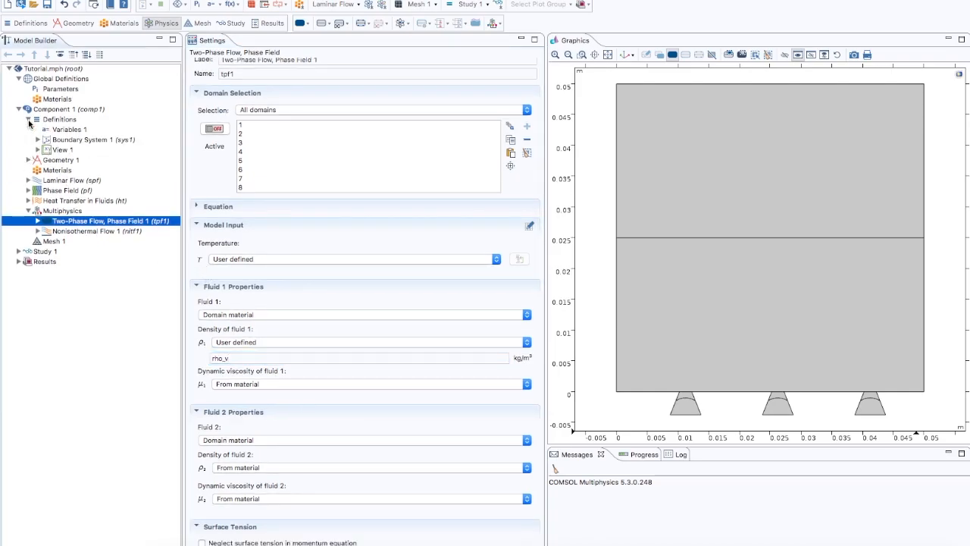
click(60, 131)
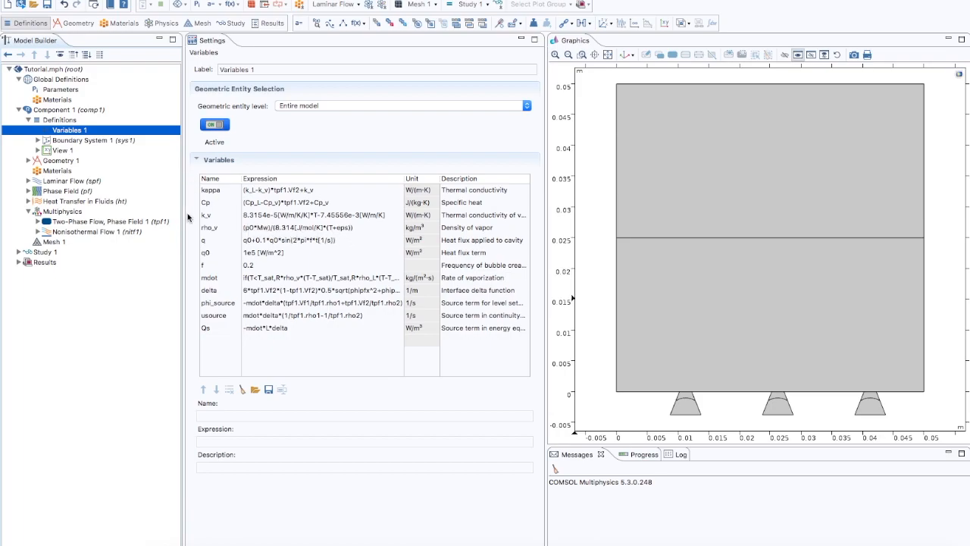
Step: Set the dynamic viscosity of fluid 1 in Two-Phase Flow, Phase Field 1 to a user-defined 4e-5 Pa·s
click(97, 223)
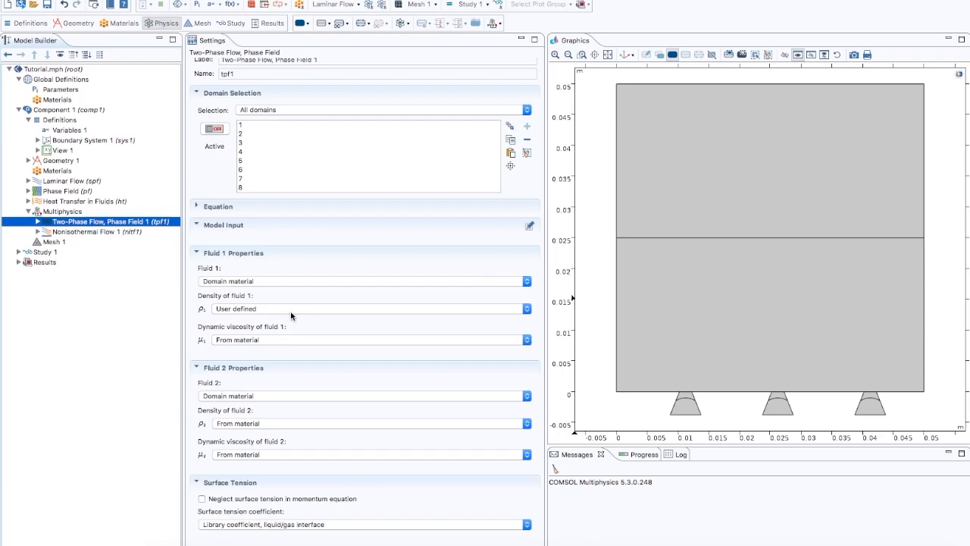
click(260, 339)
click(260, 368)
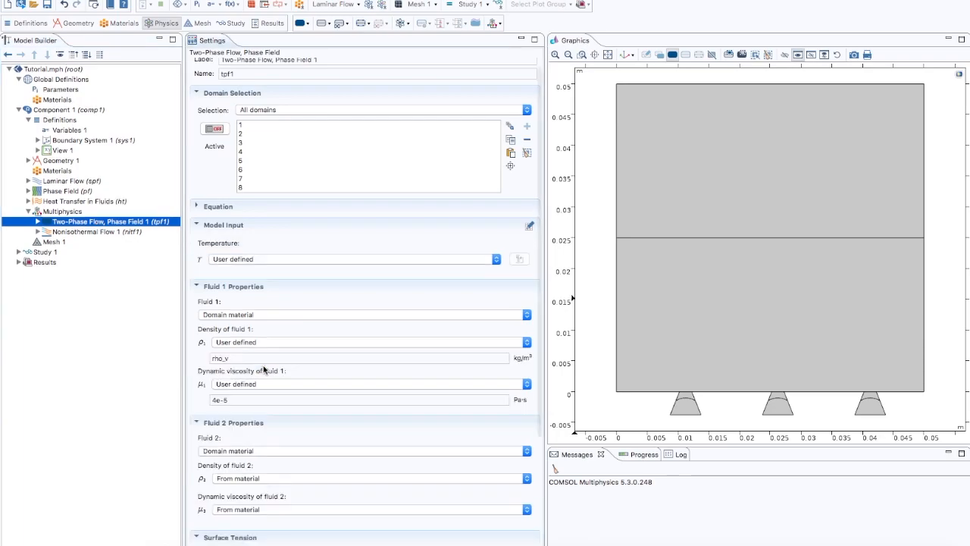
click(236, 400)
click(237, 401)
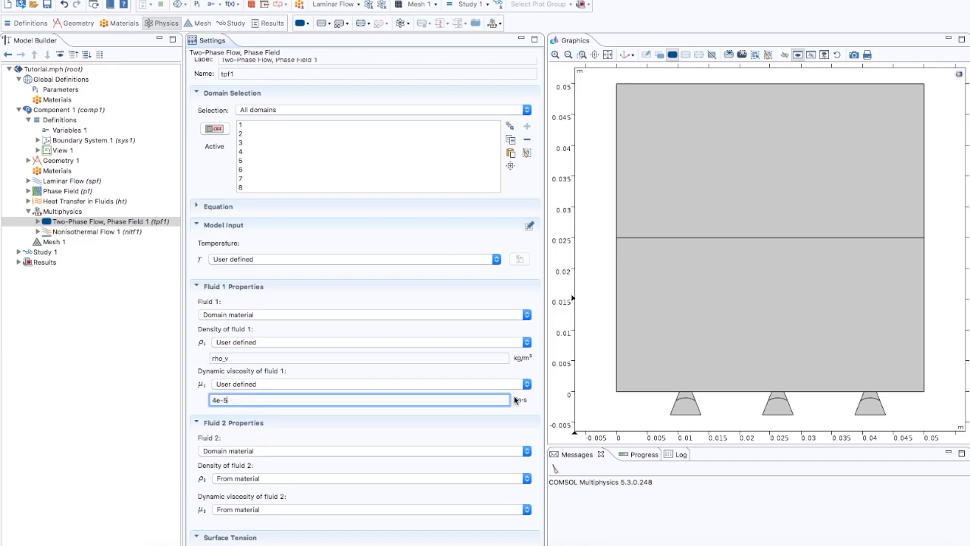
Step: Set the density of fluid 2 to user-defined rho_L and check that name against the global parameters
scroll(531, 402, up, 1)
scroll(530, 400, down, 4)
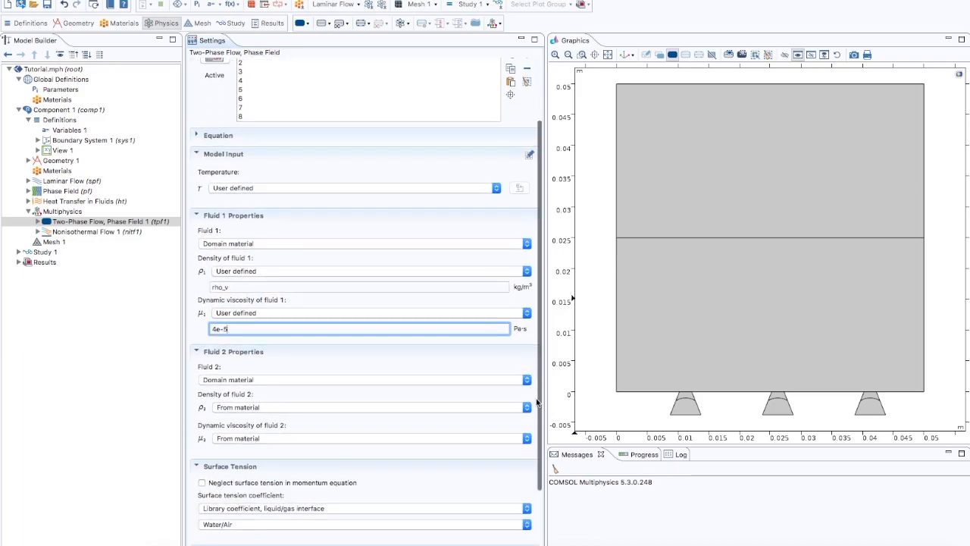
click(254, 371)
click(243, 376)
double_click(231, 383)
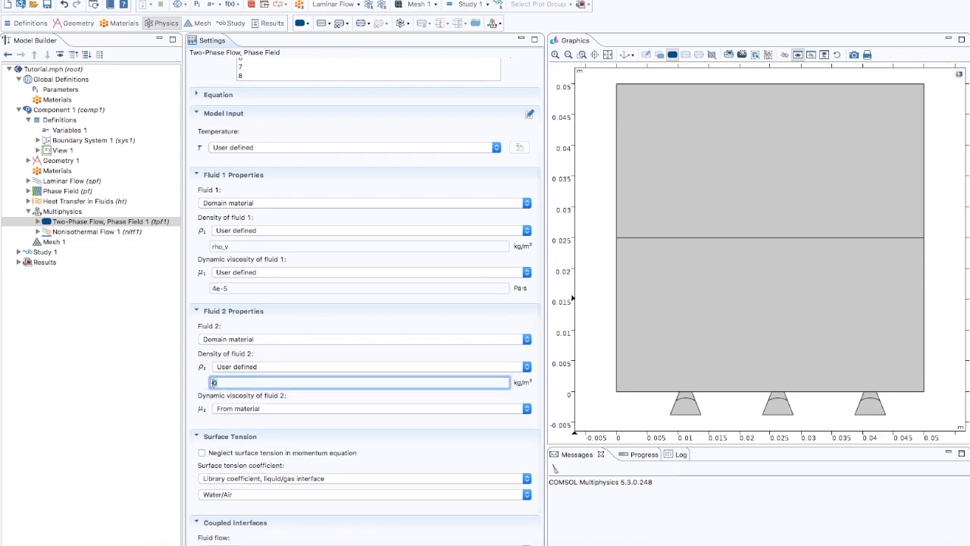
text(rho_)
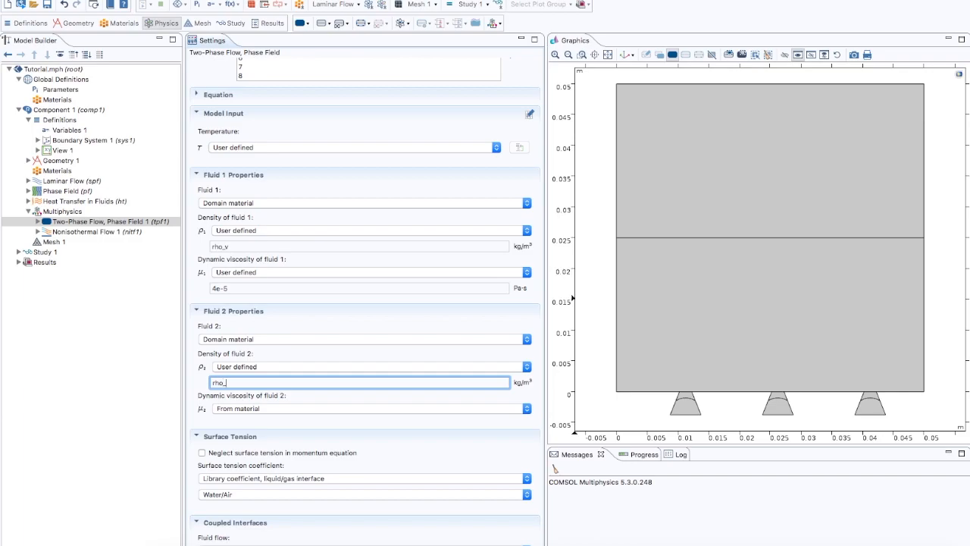
text(L)
scroll(218, 290, down, 2)
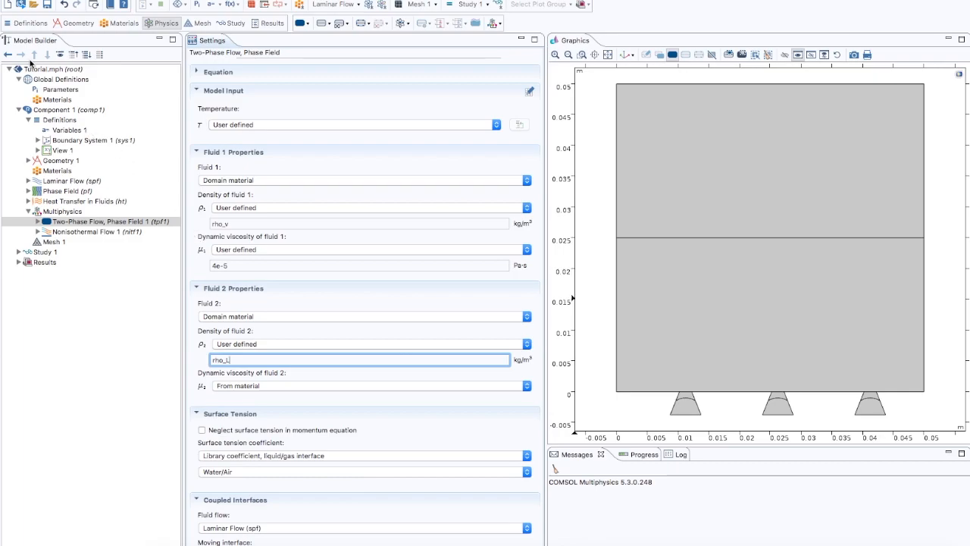
click(61, 90)
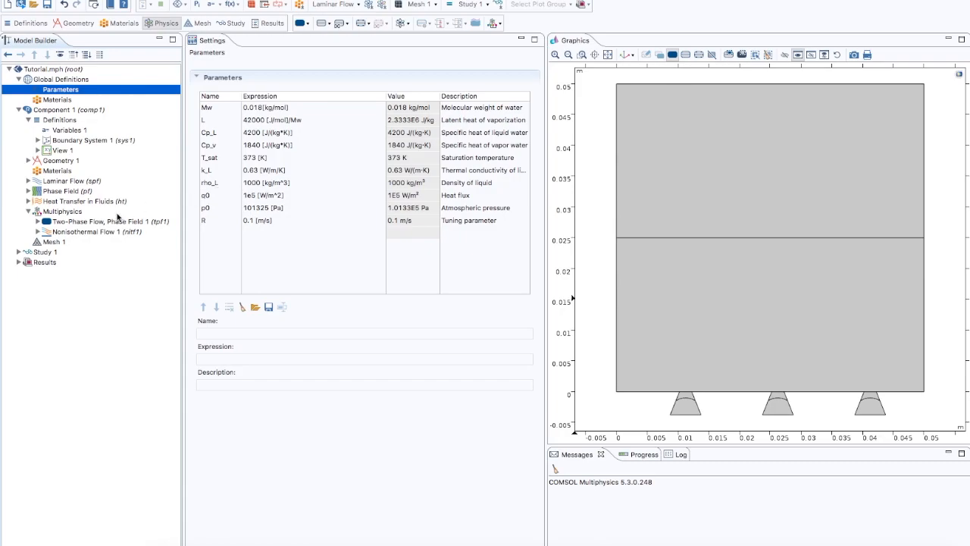
click(90, 221)
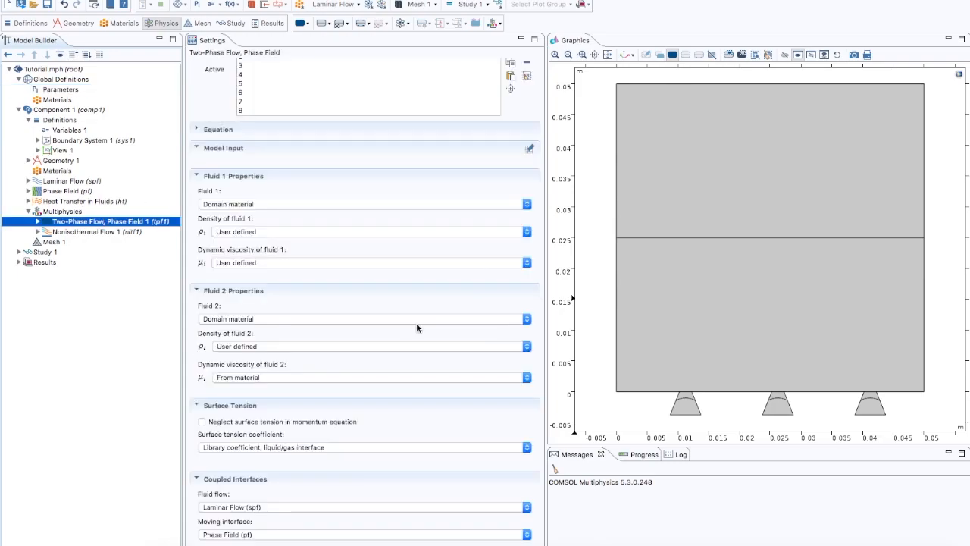
Step: Set the dynamic viscosity of fluid 2 in the two-phase flow coupling to a user-defined 1e-3 Pa·s
click(260, 377)
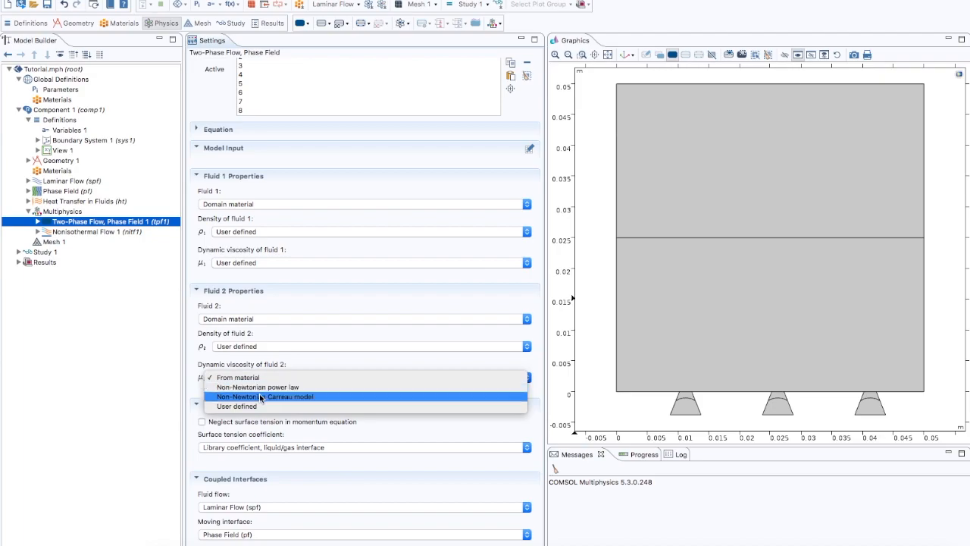
click(252, 406)
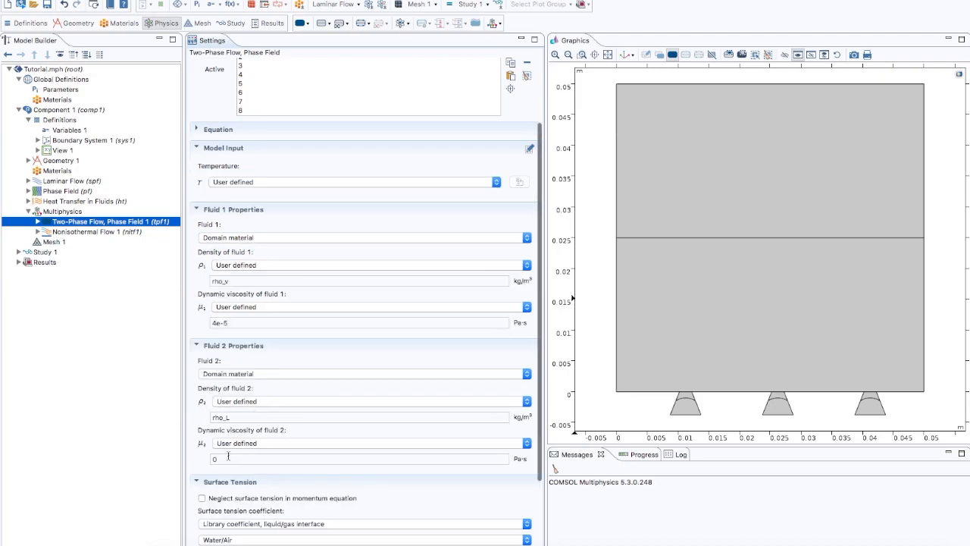
double_click(206, 458)
text(1e-3)
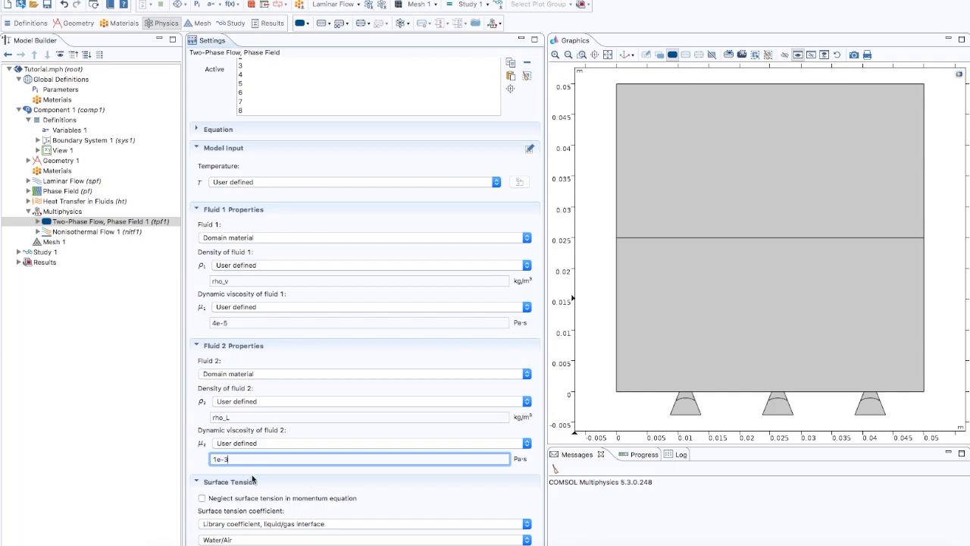
Step: Make the surface tension coefficient of the two-phase flow coupling user-defined and set it to 0.0588 N/m
scroll(277, 486, down, 3)
scroll(275, 483, down, 1)
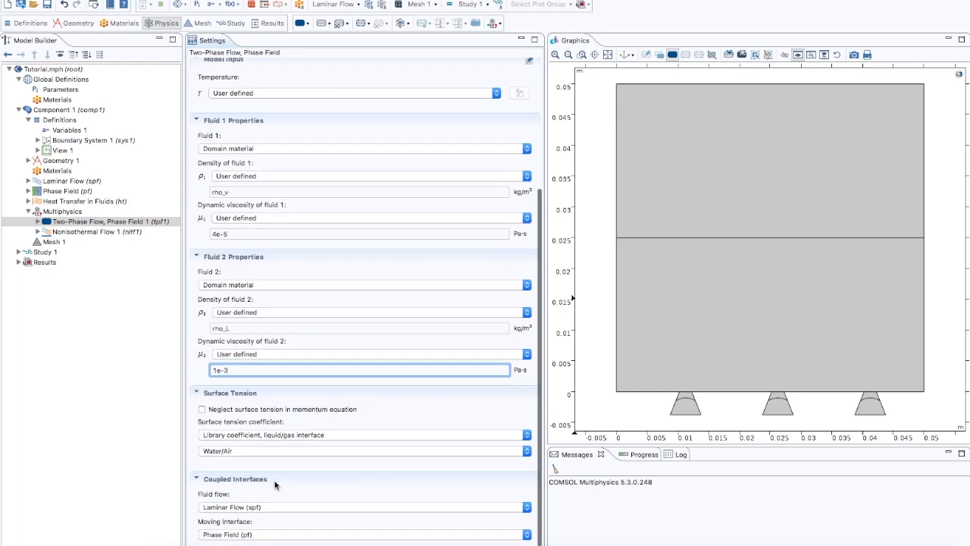
click(248, 436)
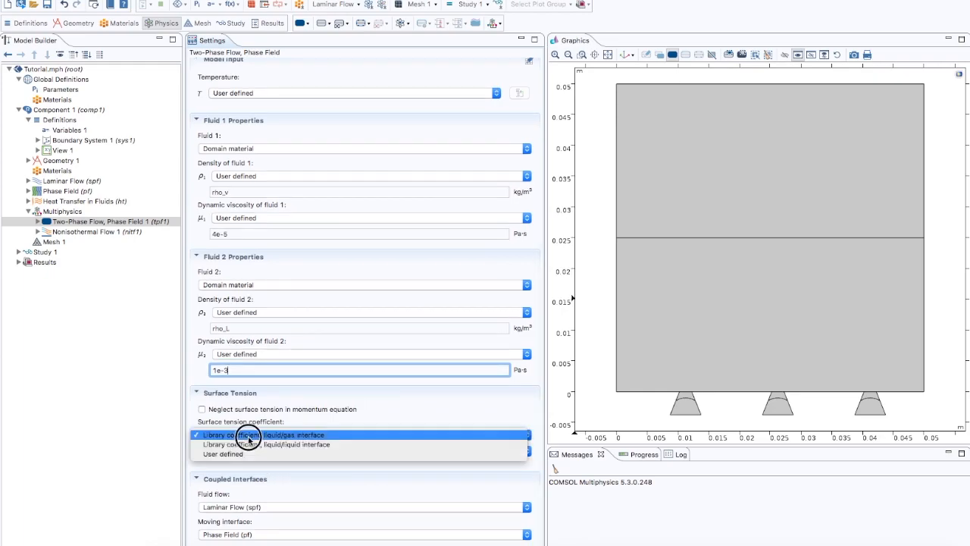
click(245, 453)
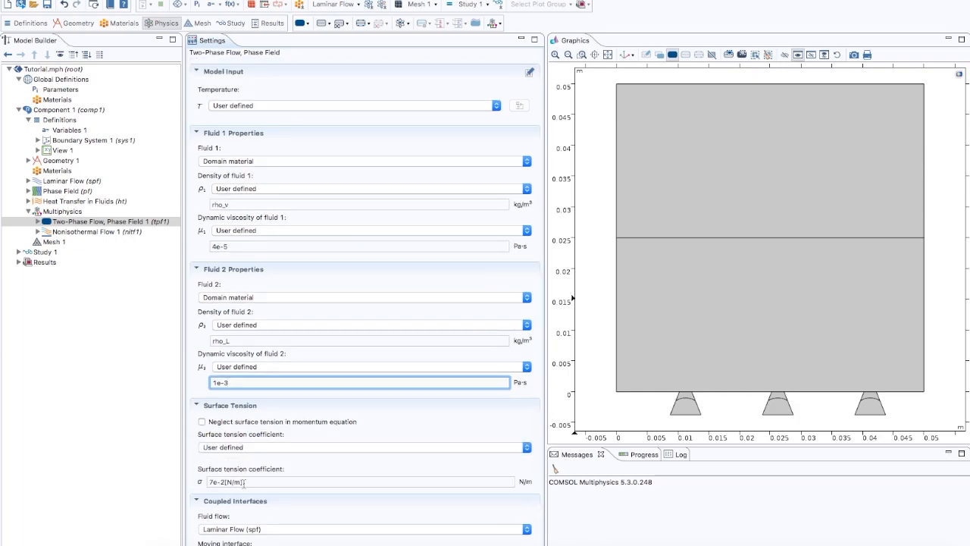
drag(244, 482, 200, 483)
text(0.0588)
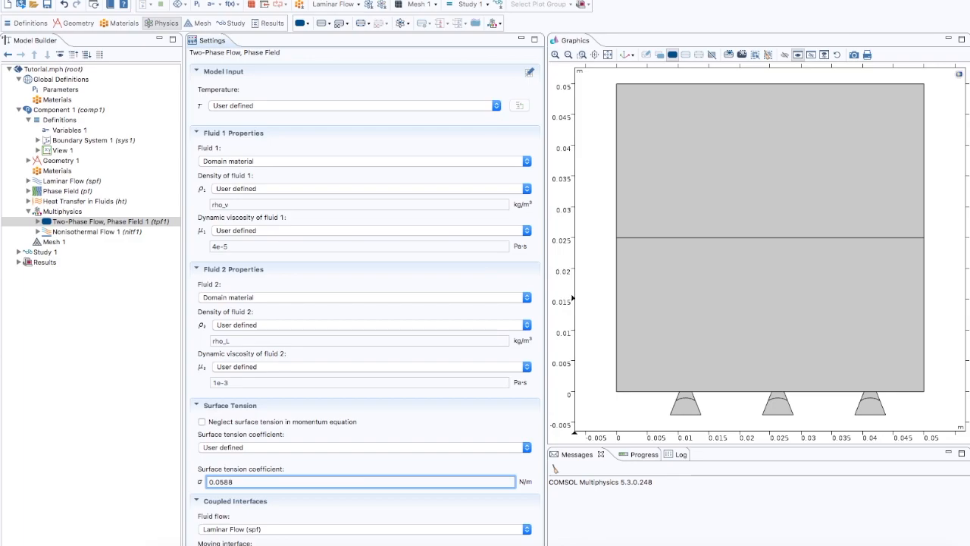
Step: Check the coupled fluid flow and moving interfaces of the two-phase flow coupling, and review the Nonisothermal Flow 1 settings
scroll(268, 473, down, 1)
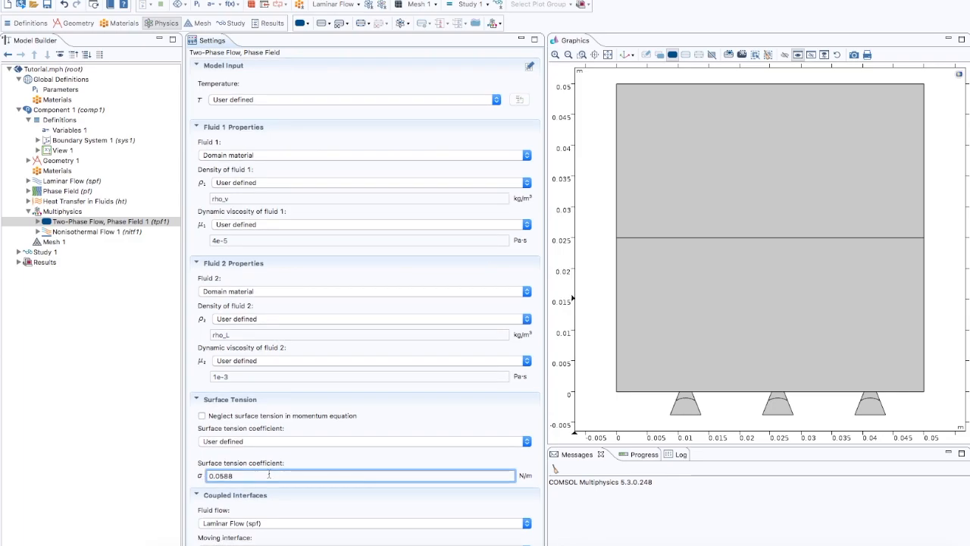
scroll(254, 470, down, 2)
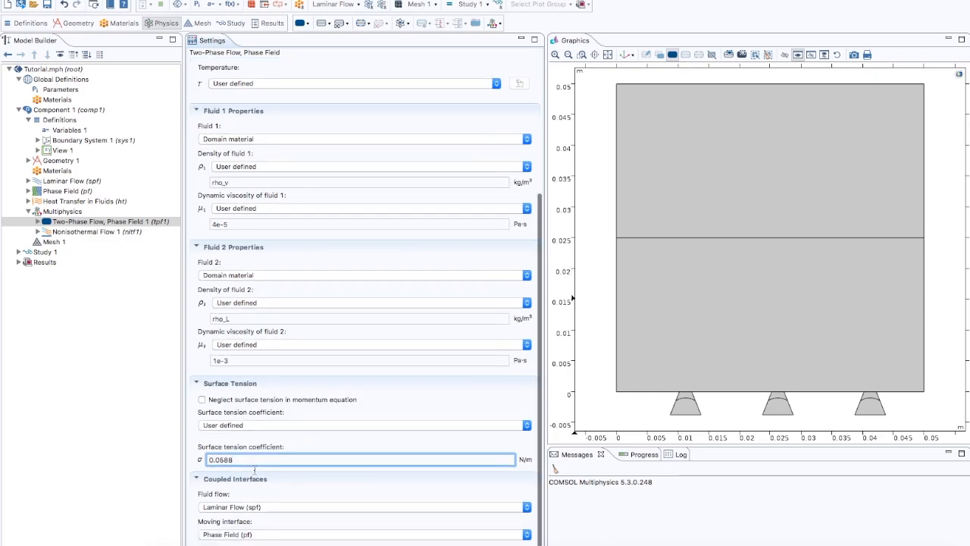
click(262, 508)
click(261, 506)
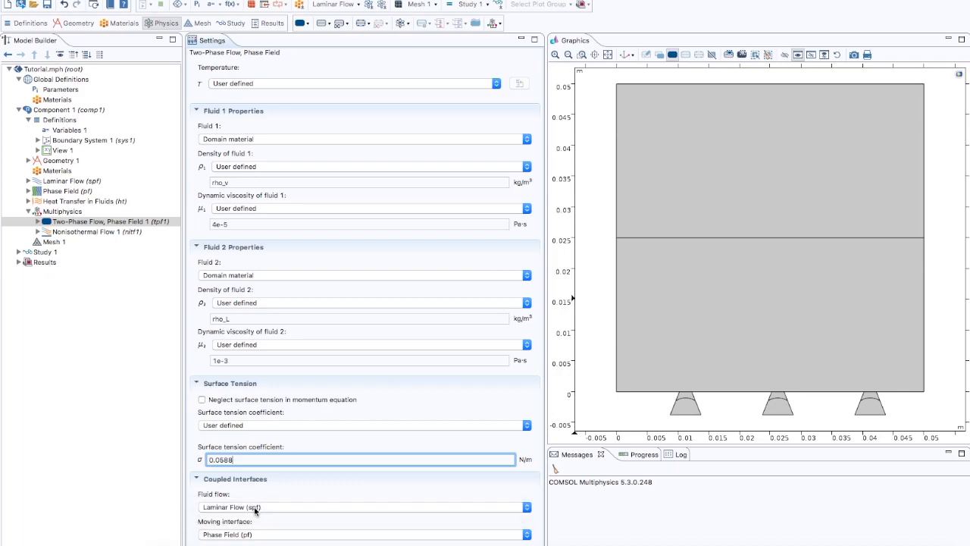
click(254, 534)
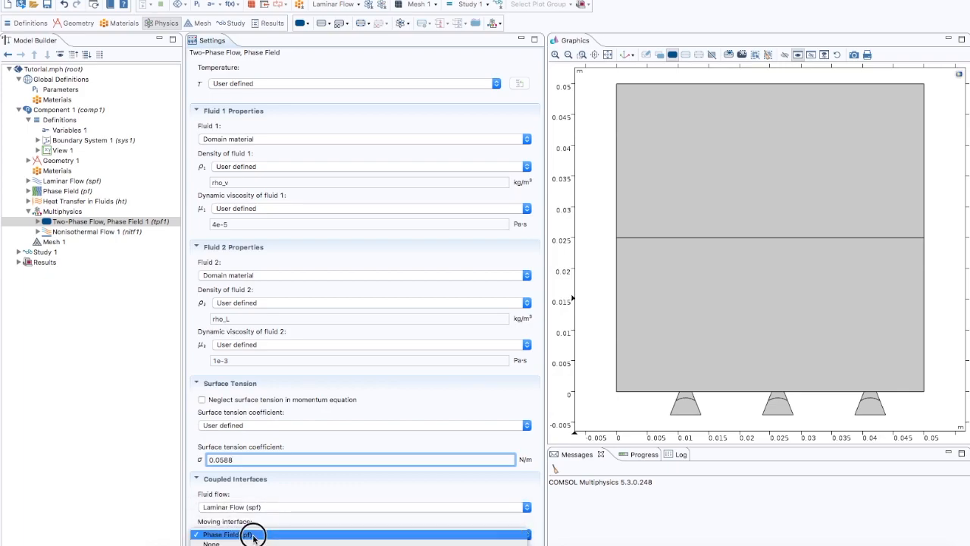
click(255, 535)
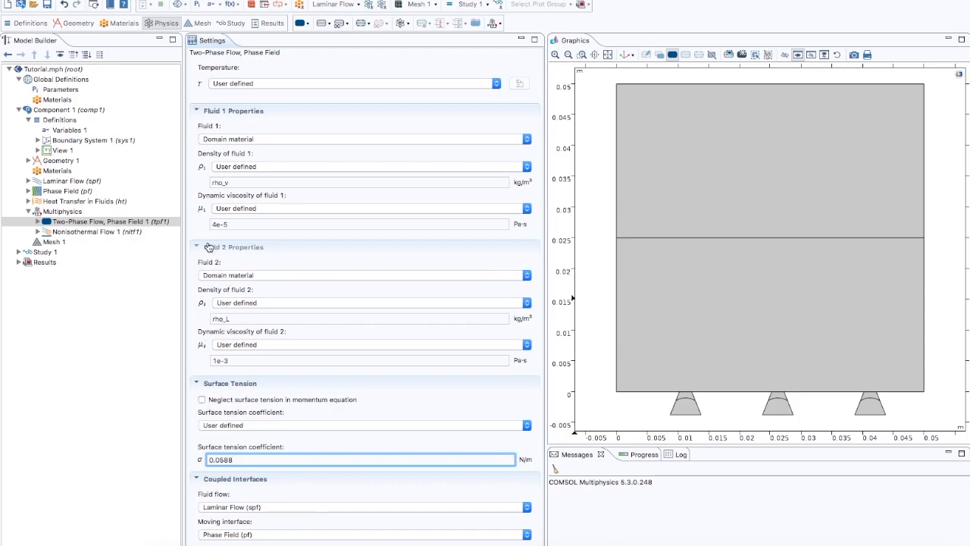
click(108, 234)
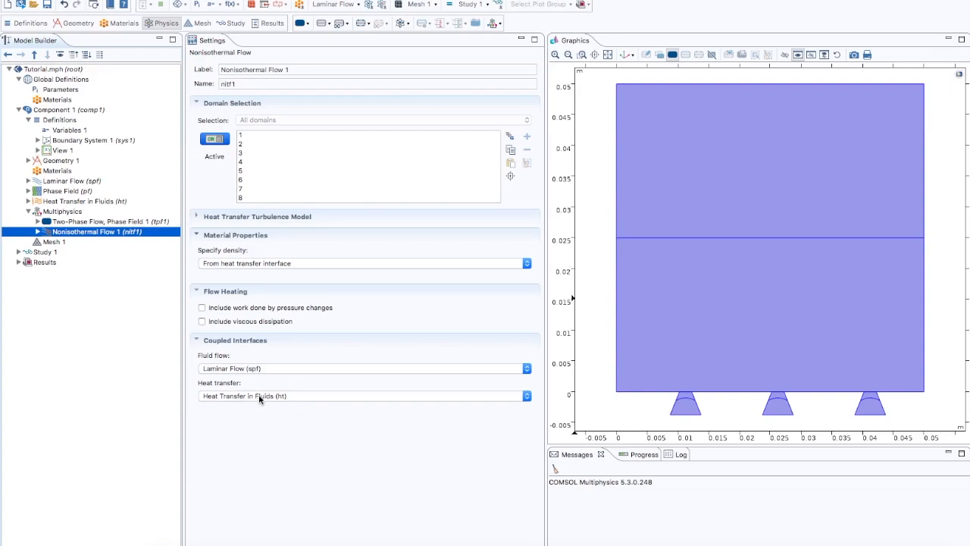
Step: Set the element size of physics-controlled Mesh 1 to Finer and build the mesh
click(55, 242)
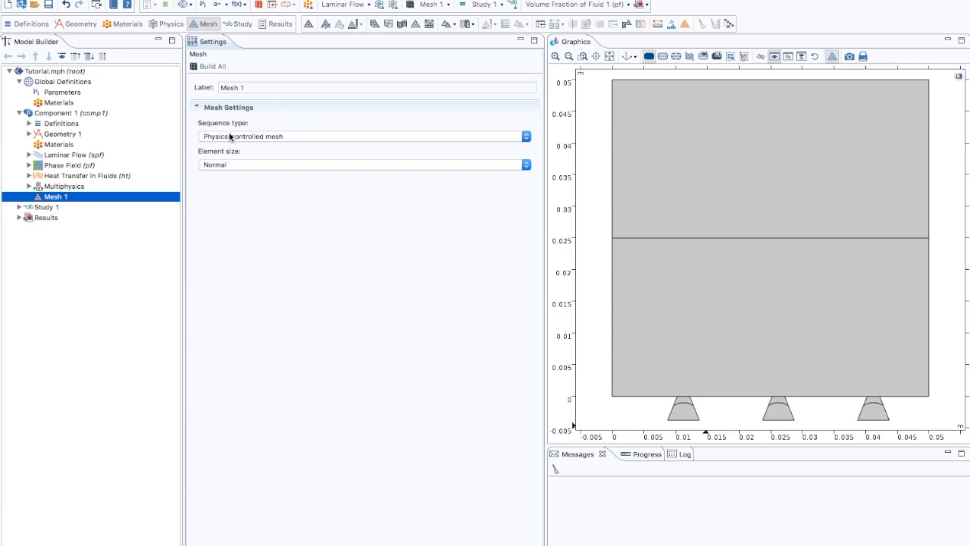
click(230, 163)
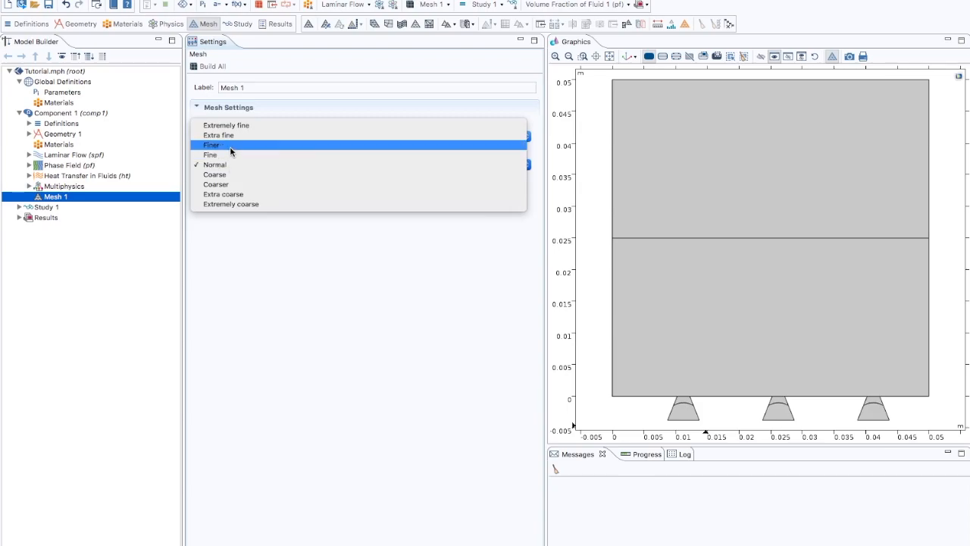
click(230, 145)
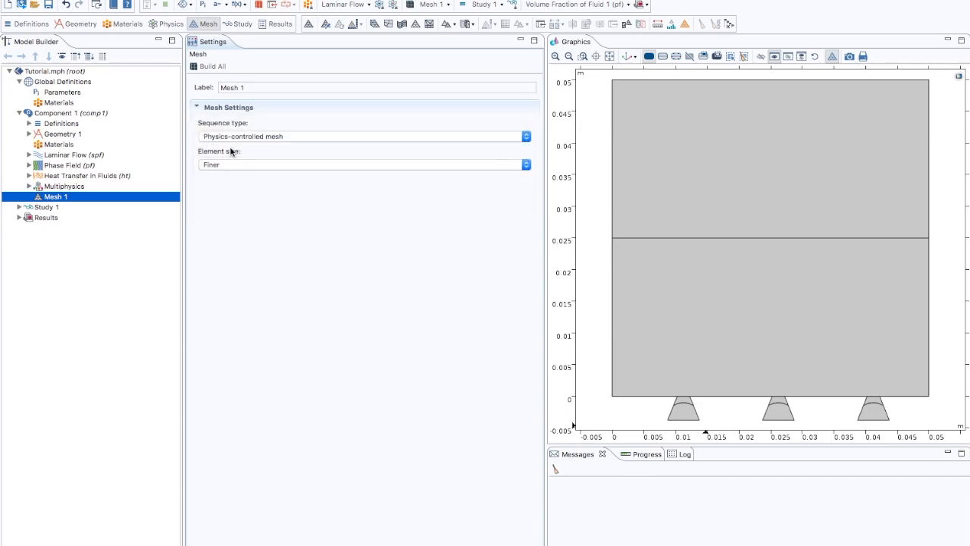
click(213, 66)
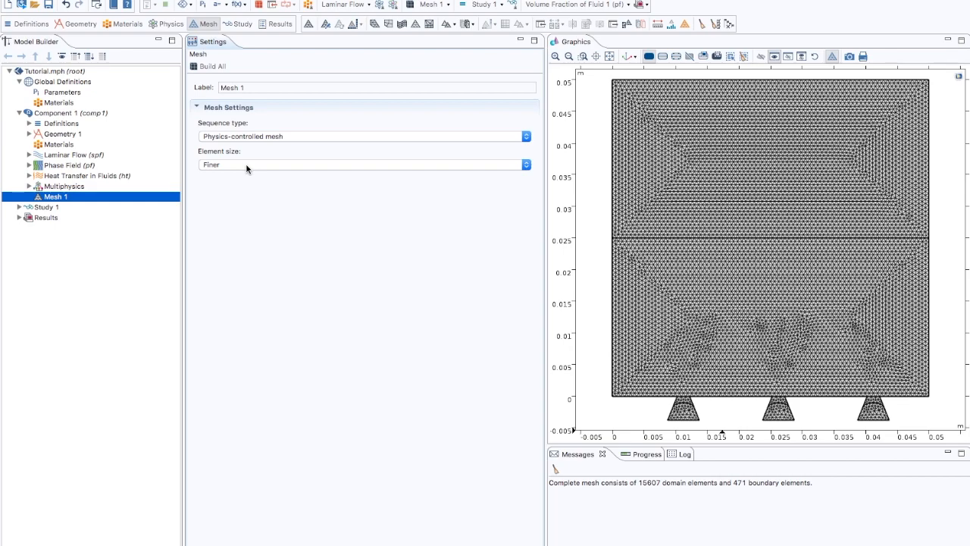
Step: Review the Phase Initialization and Time Dependent steps of Study 1
click(44, 209)
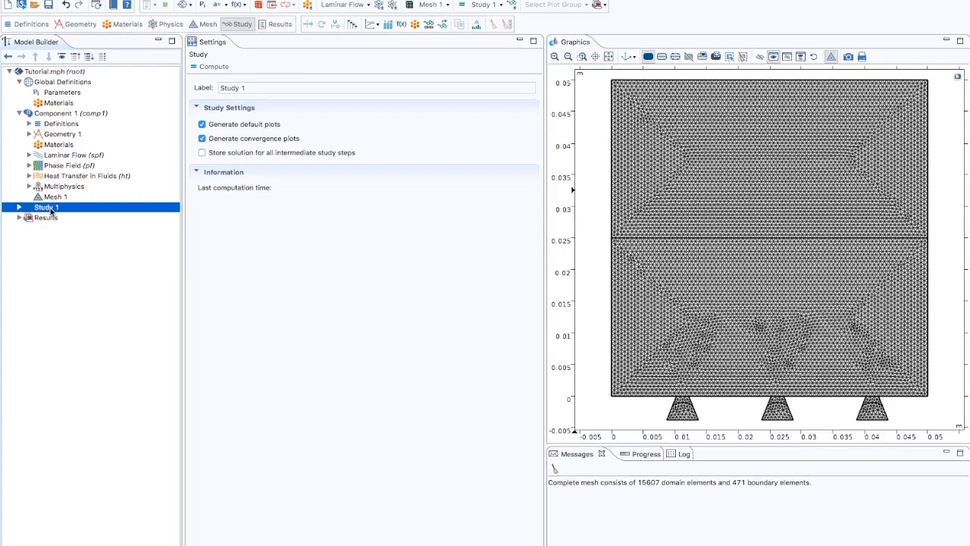
click(19, 207)
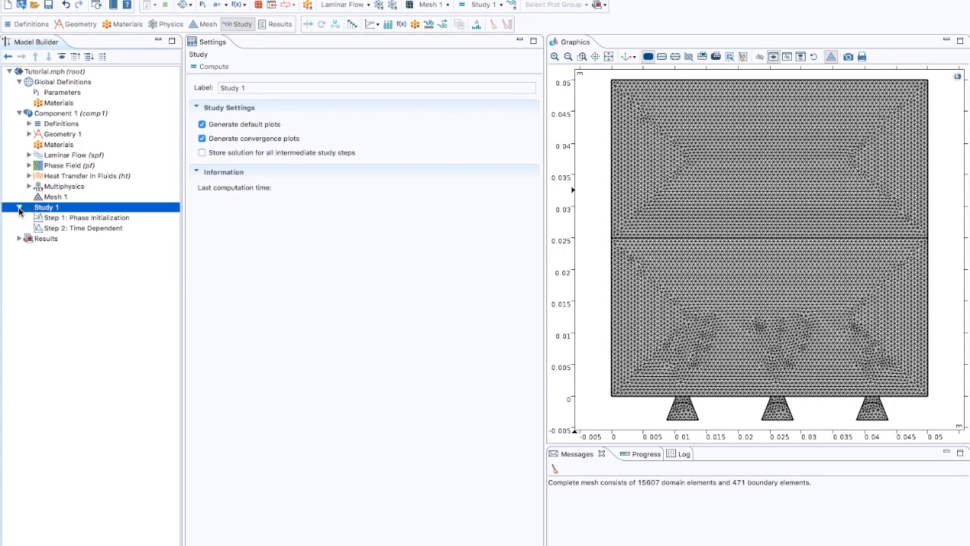
click(72, 219)
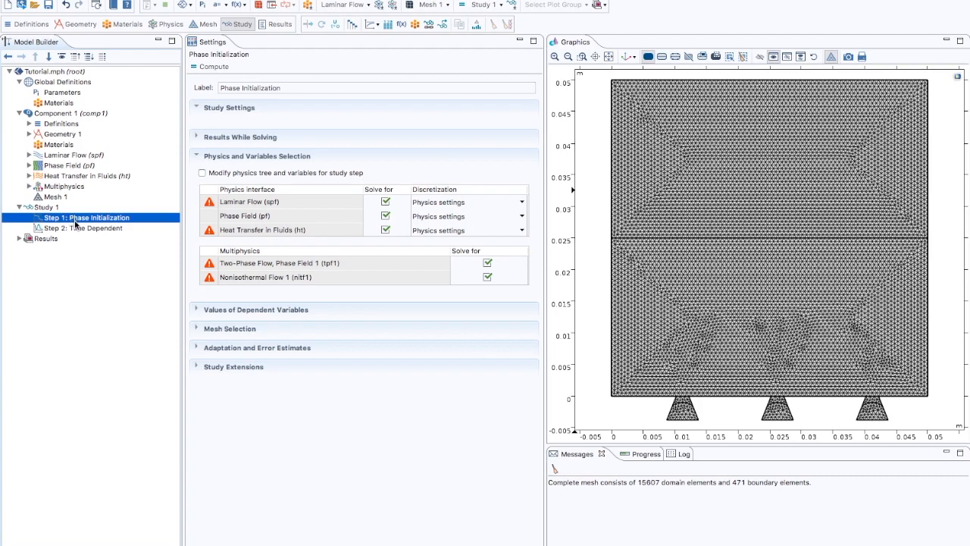
click(72, 228)
click(85, 218)
Step: Set the output times of the Time Dependent study step to range(0,0.01,2) s
click(82, 229)
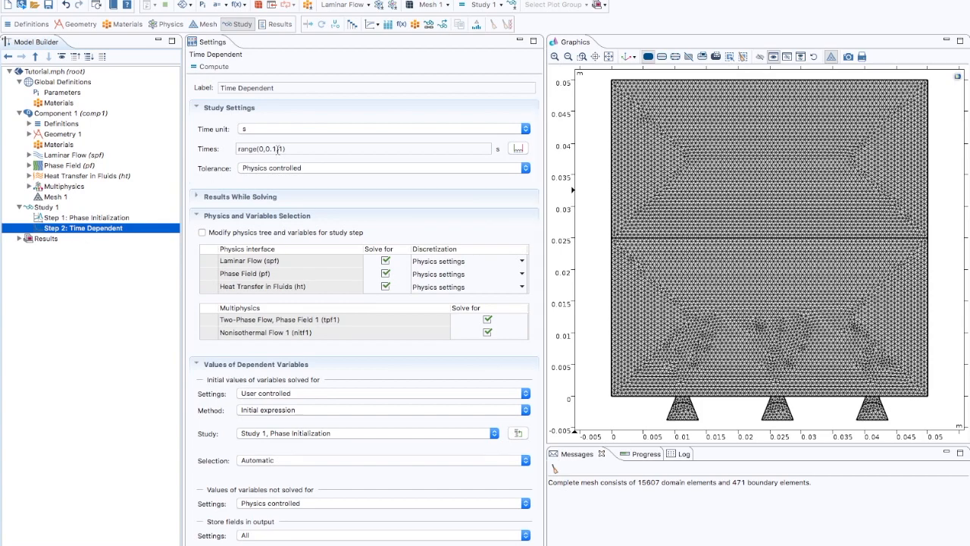
click(277, 149)
drag(277, 150, 273, 149)
text(01)
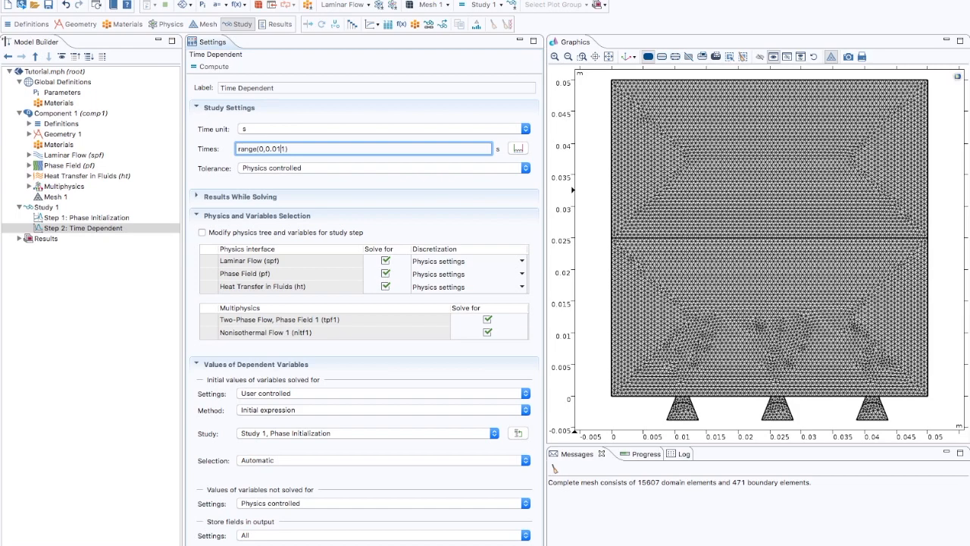
text(,)
key(BackSpace)
key(Delete)
text(,2)
Step: Check the Results While Solving options of the Time Dependent step and compute the study
click(196, 198)
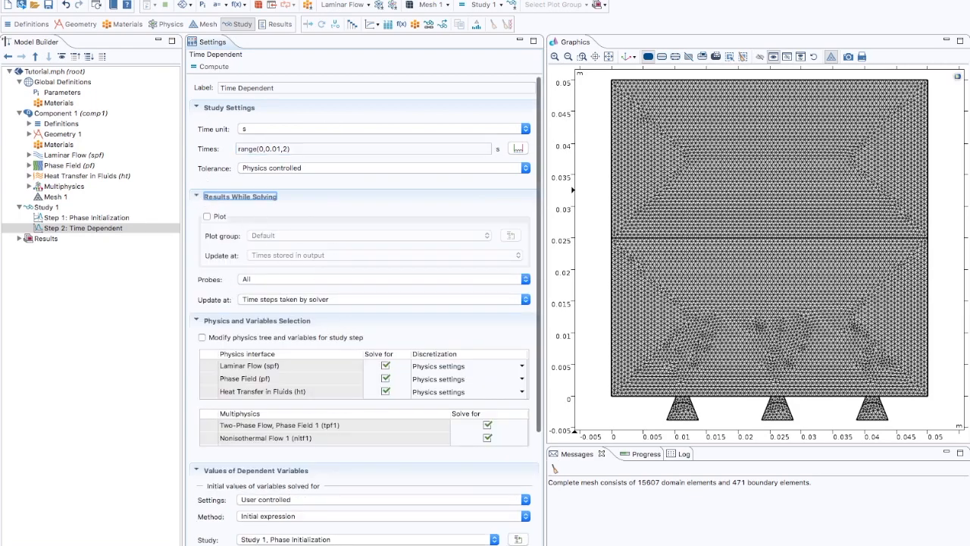
click(197, 198)
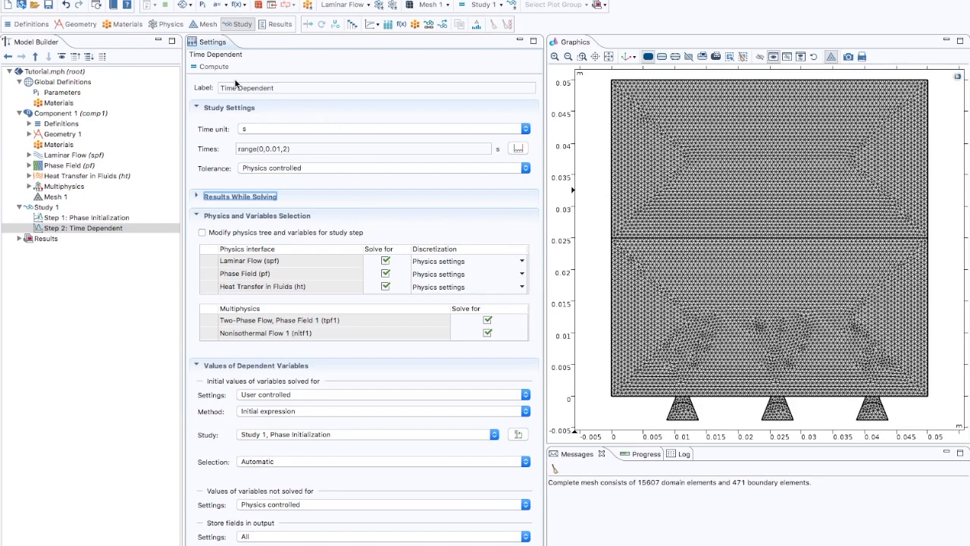
click(213, 66)
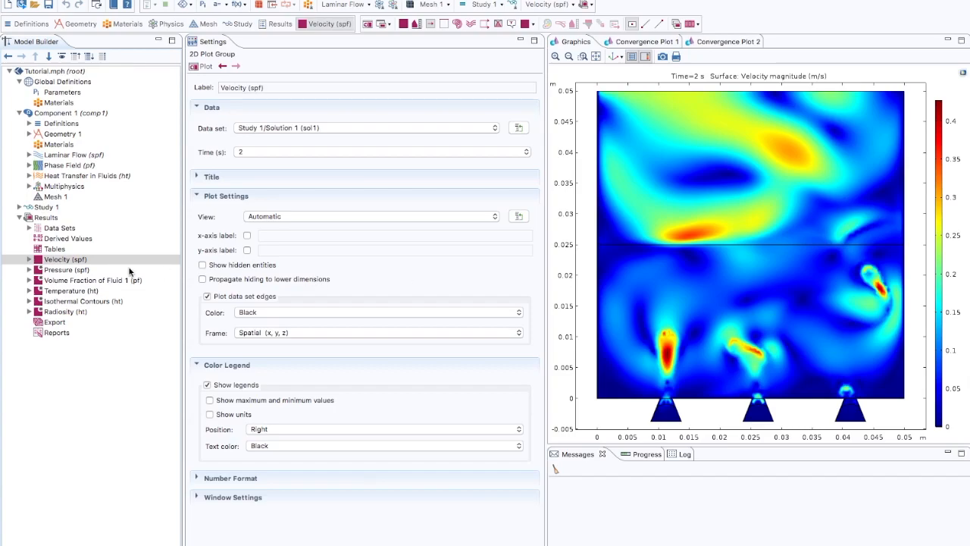
Step: Plot the velocity magnitude of the solution at time 0.1 s
click(63, 262)
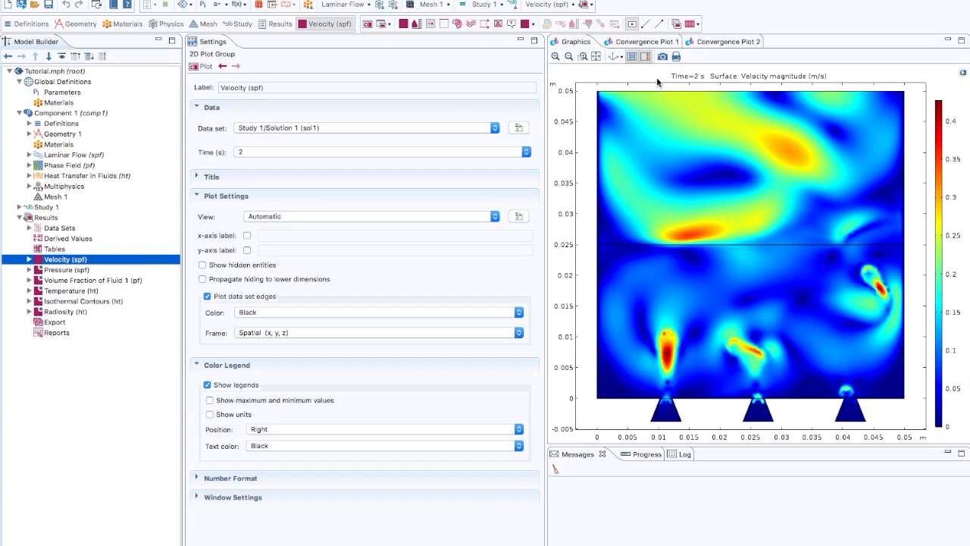
click(417, 151)
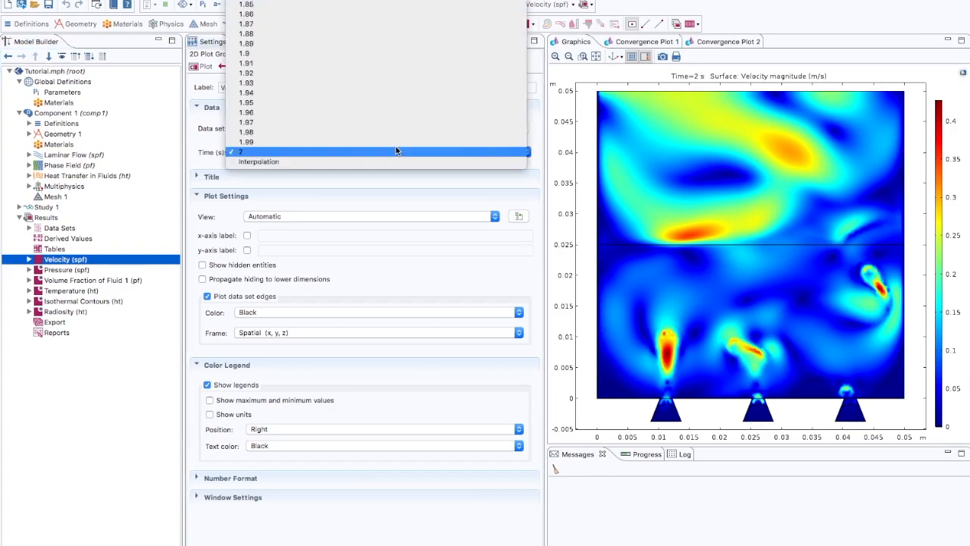
scroll(396, 146, up, 15)
scroll(397, 133, up, 10)
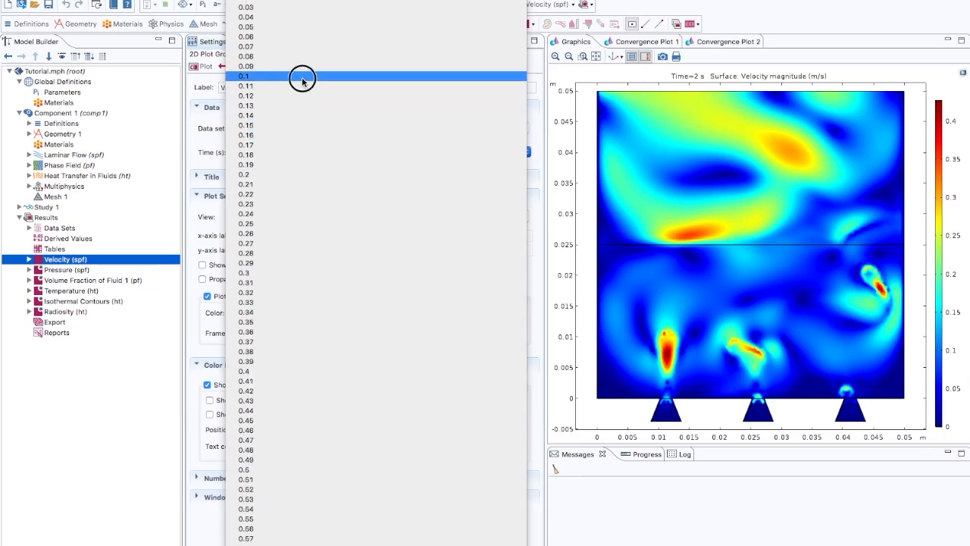
click(302, 79)
click(204, 67)
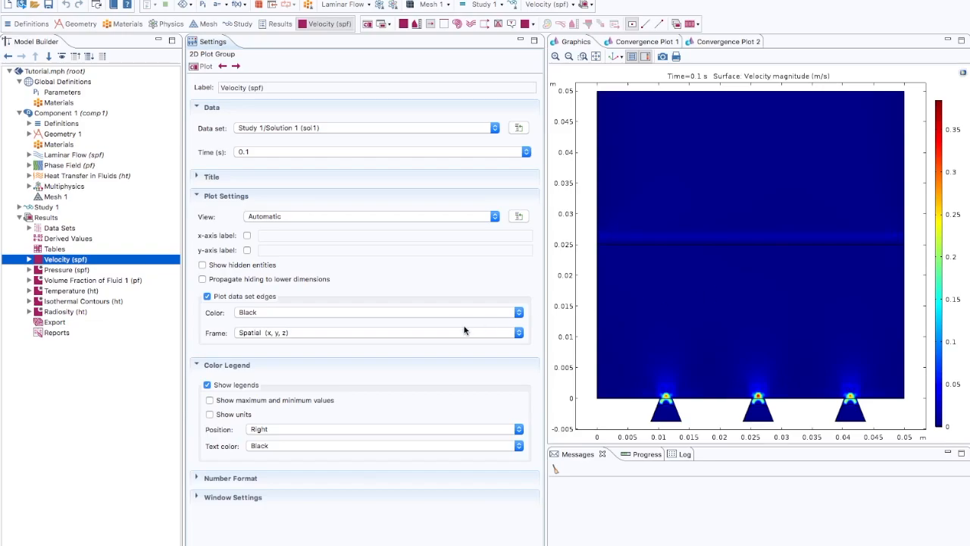
Step: Create an animation of the Volume Fraction of Fluid 1 plot with Player as target and play it
click(94, 281)
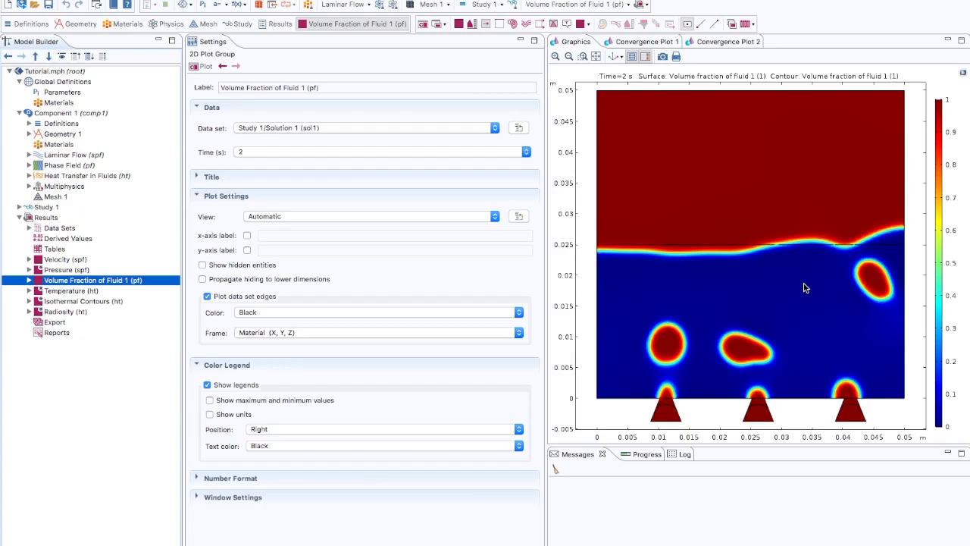
click(753, 24)
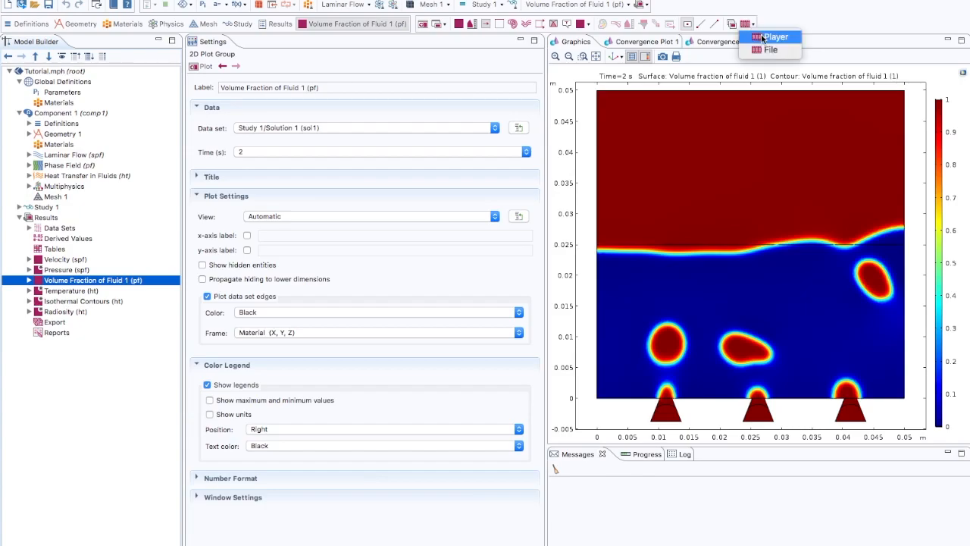
click(762, 37)
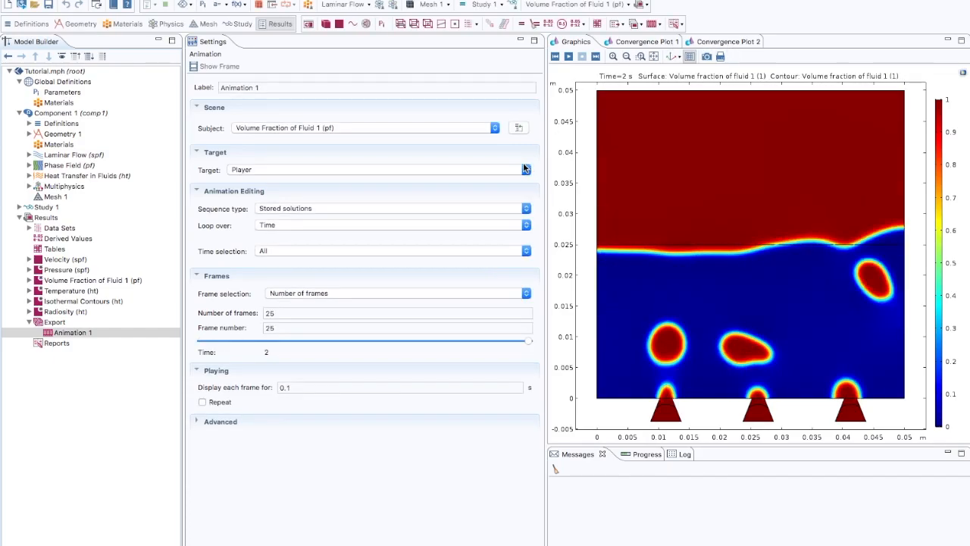
click(271, 171)
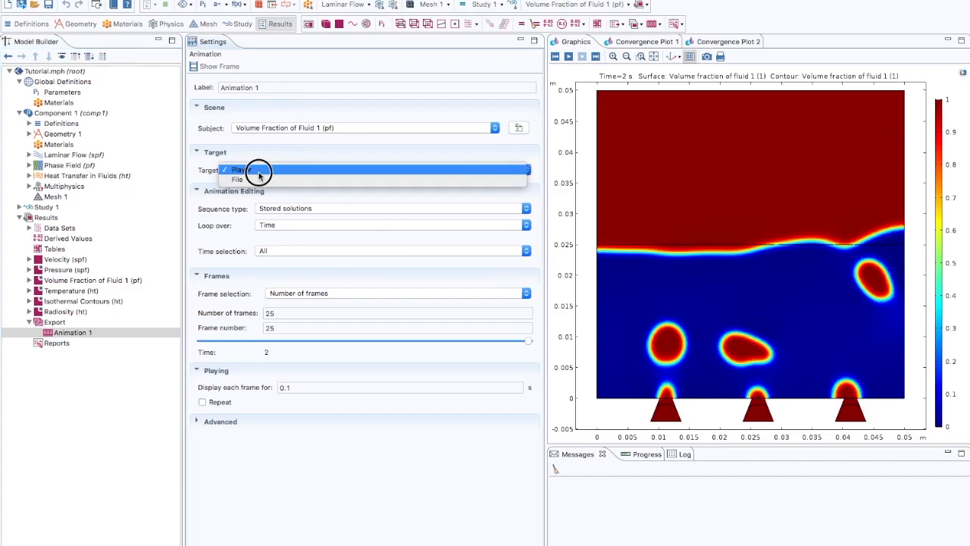
click(259, 171)
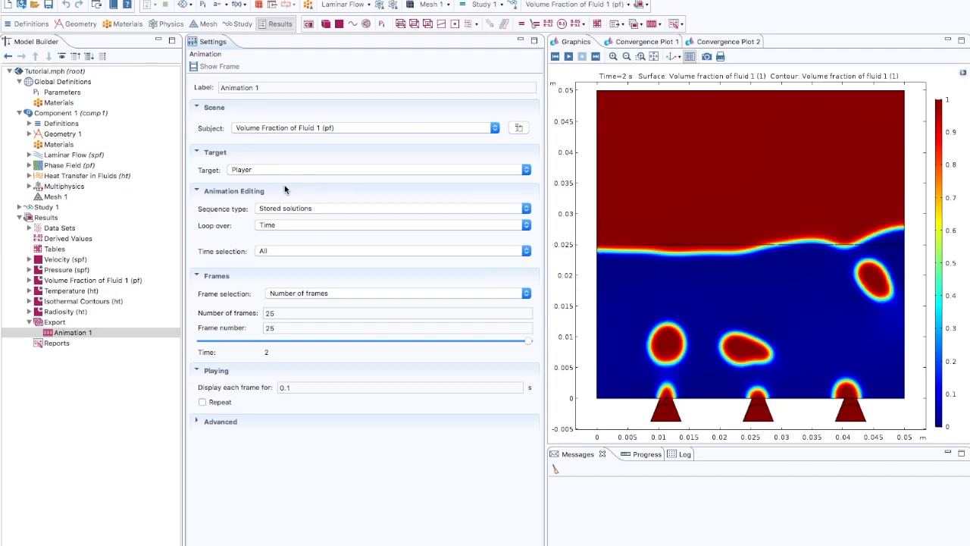
click(569, 58)
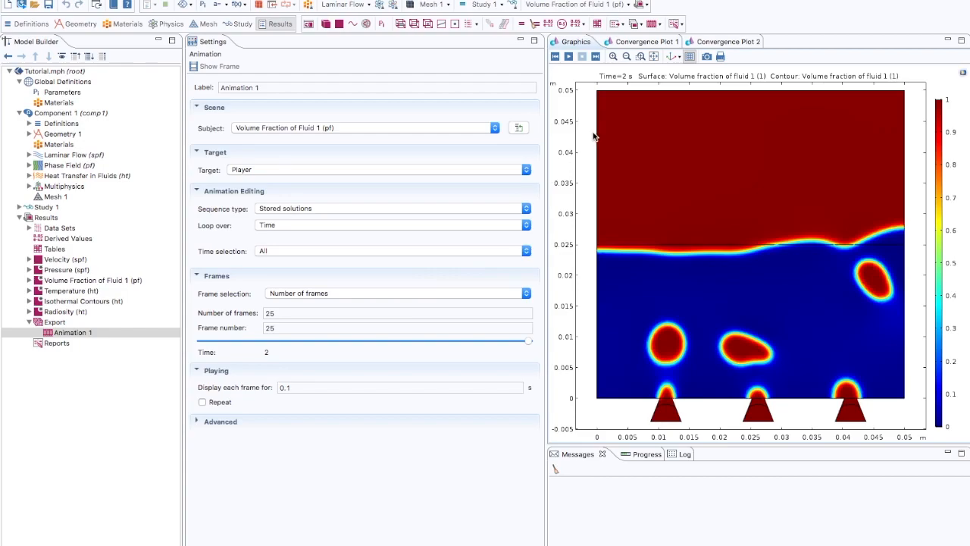
Step: Set the display time of each frame in the volume fraction animation to 1 s and play it
click(569, 56)
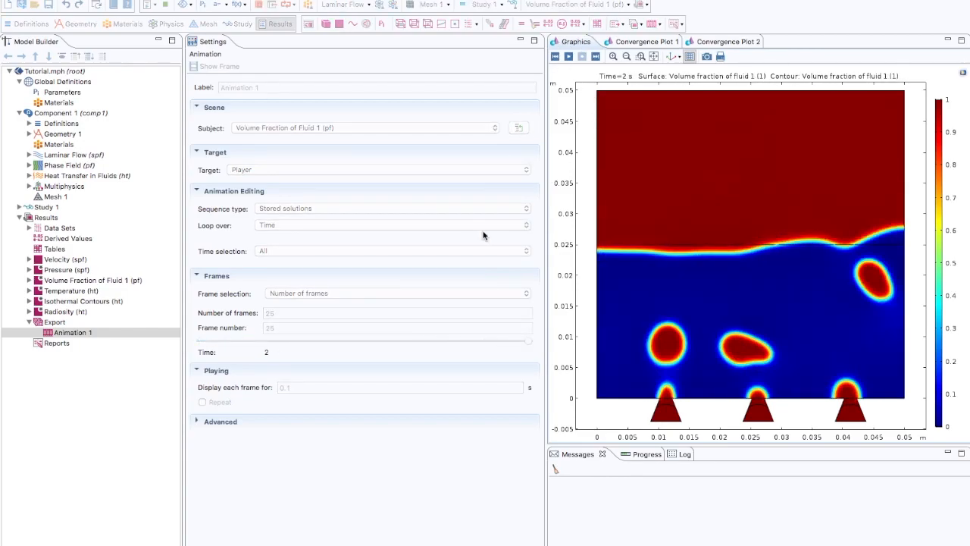
double_click(281, 387)
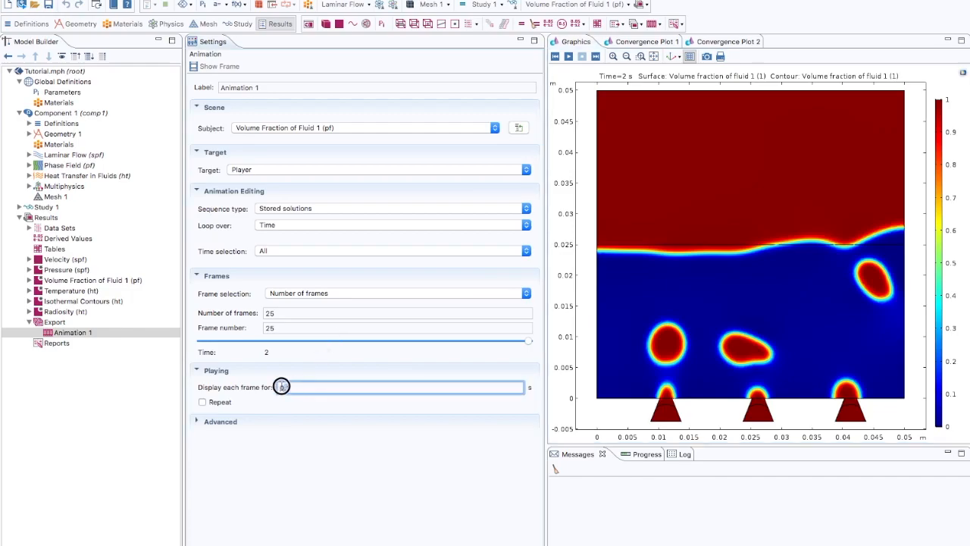
text(1)
click(569, 57)
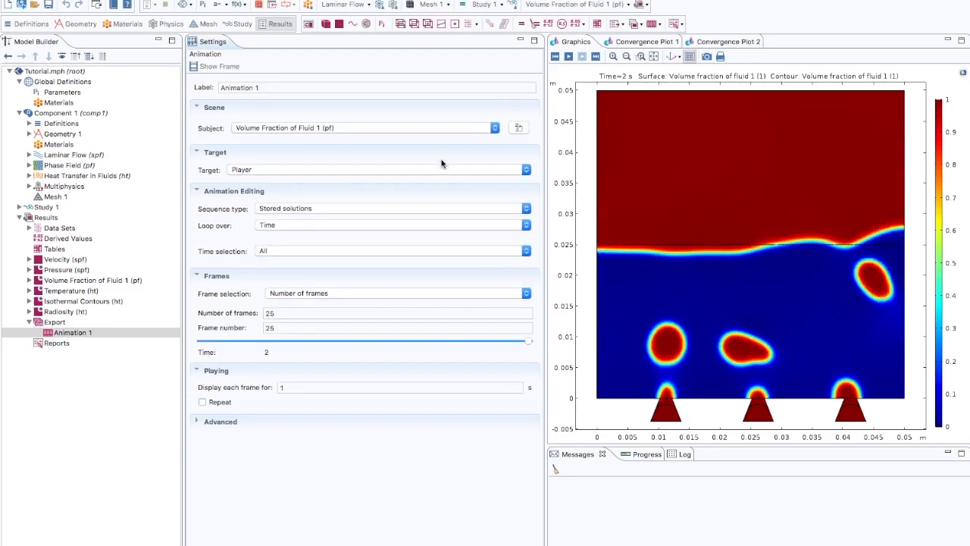
Step: View the Temperature plot and the Isothermal Contours plot of the solution
click(62, 291)
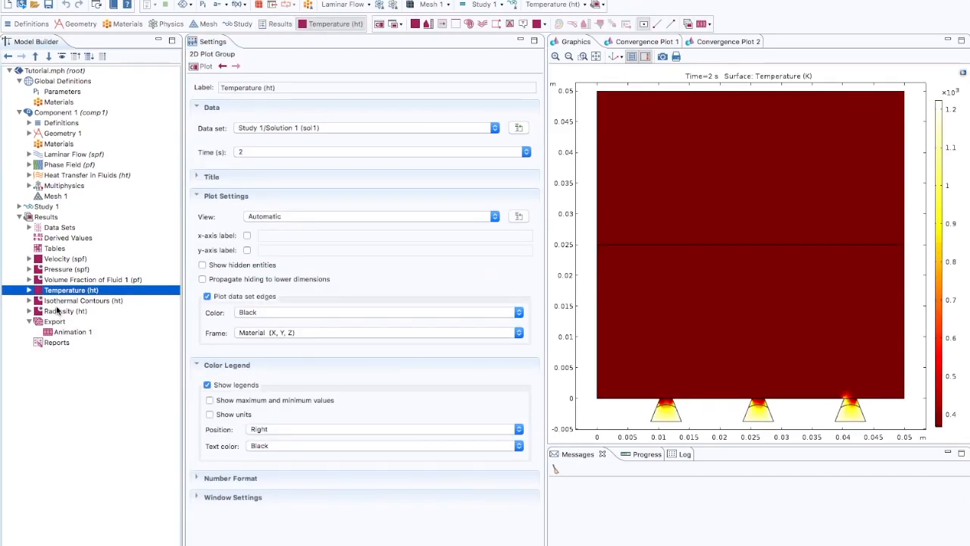
click(57, 301)
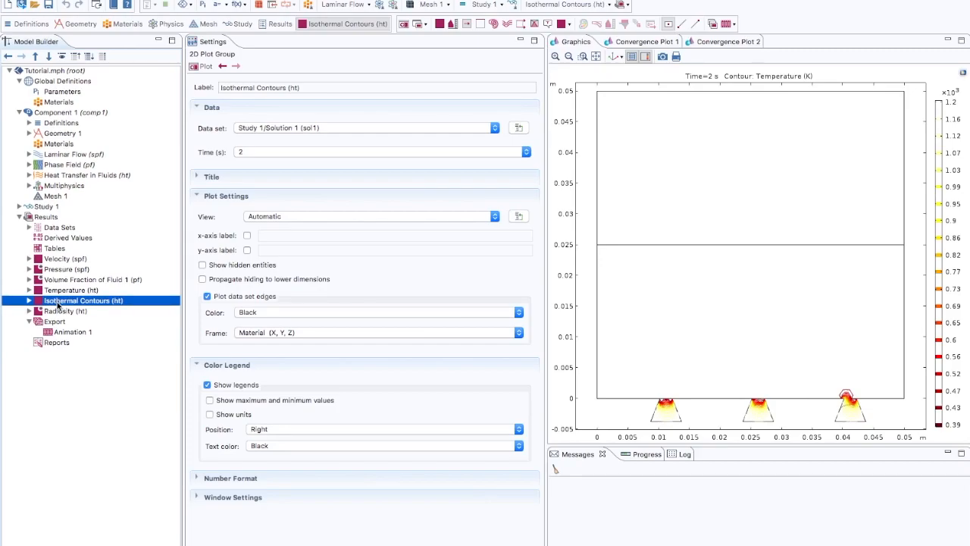
Step: Add a new 2D plot group to the results and add a Surface plot to it
click(46, 218)
right_click(45, 220)
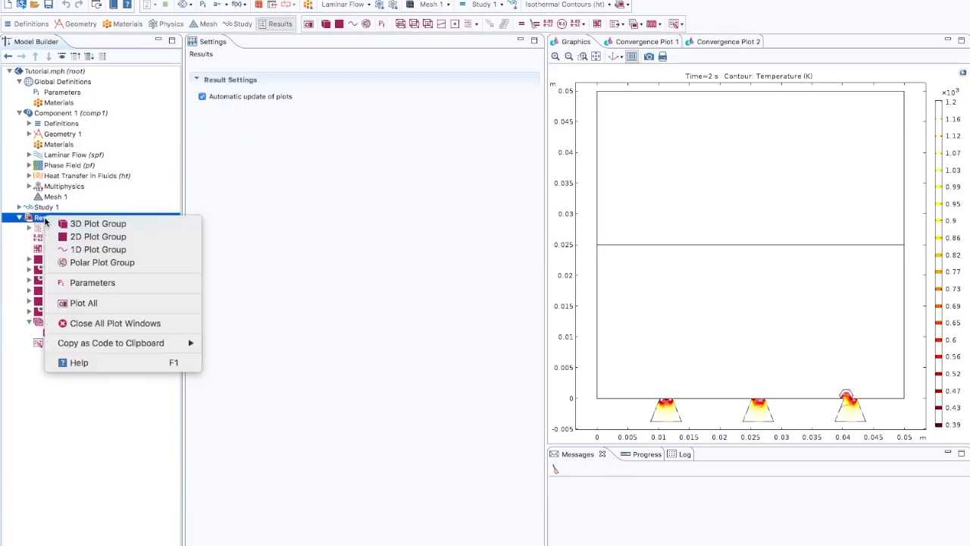
click(72, 237)
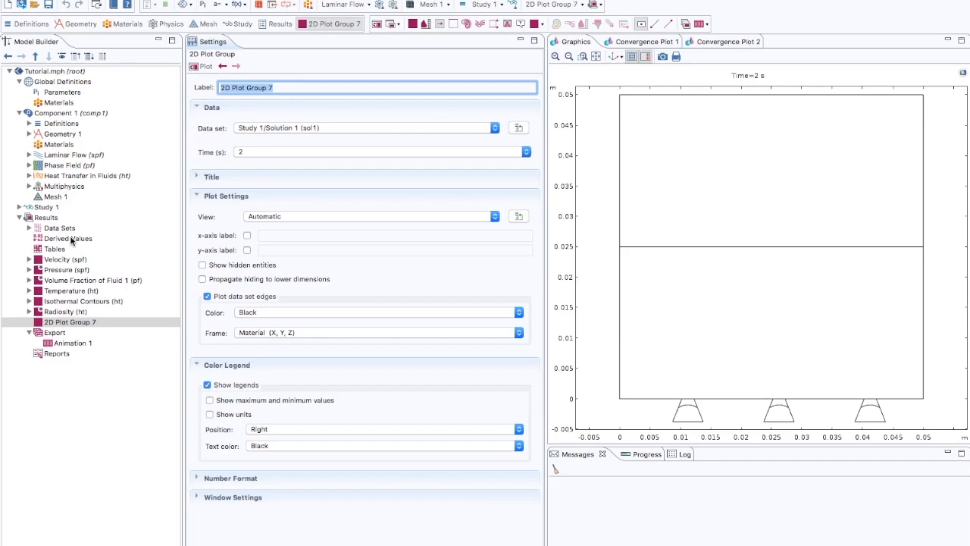
click(70, 321)
right_click(71, 326)
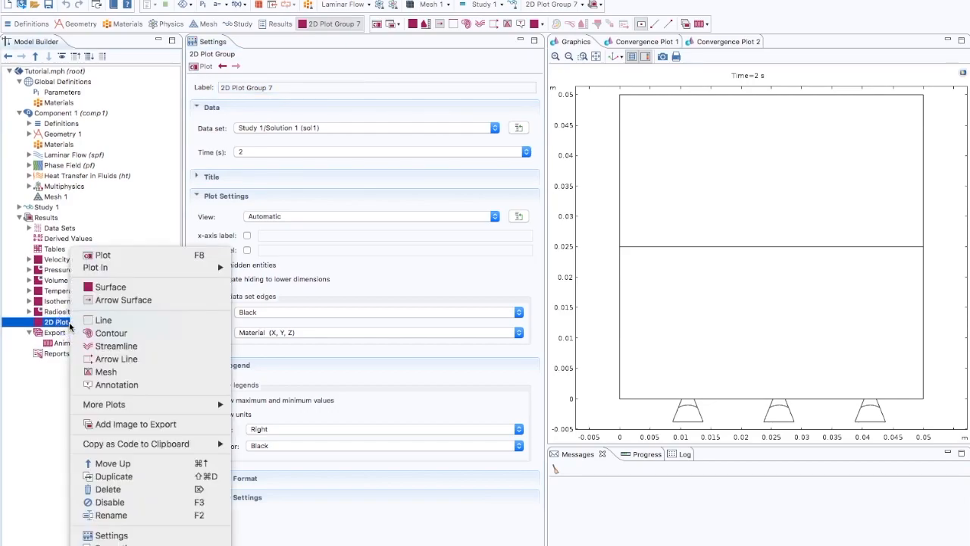
click(111, 287)
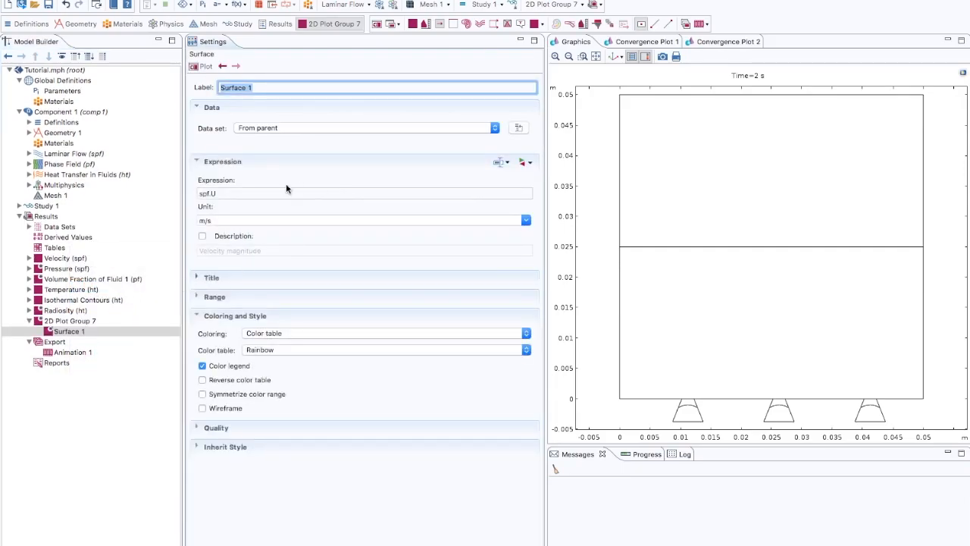
Step: Set the Surface plot's expression to the Phase Field variable phipf from Component 1 and plot it
click(218, 194)
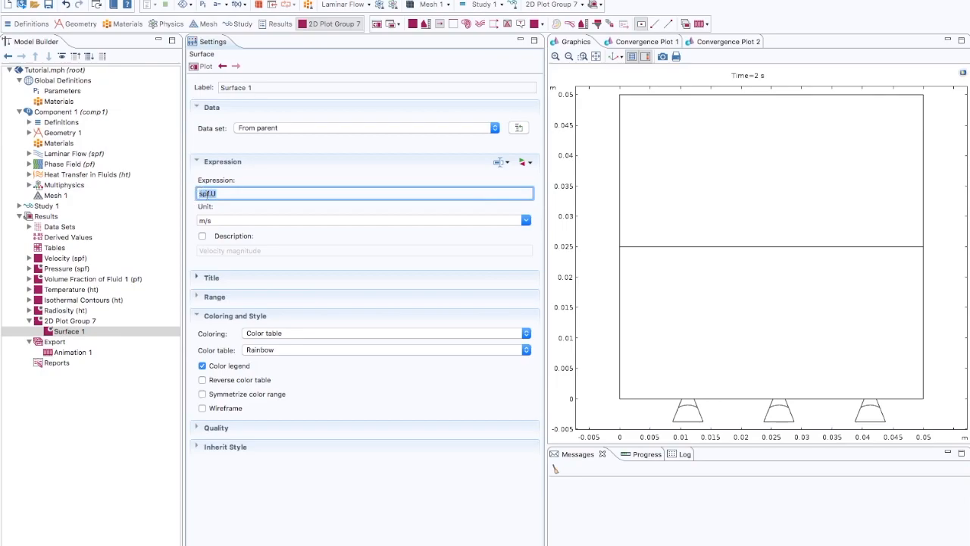
click(530, 164)
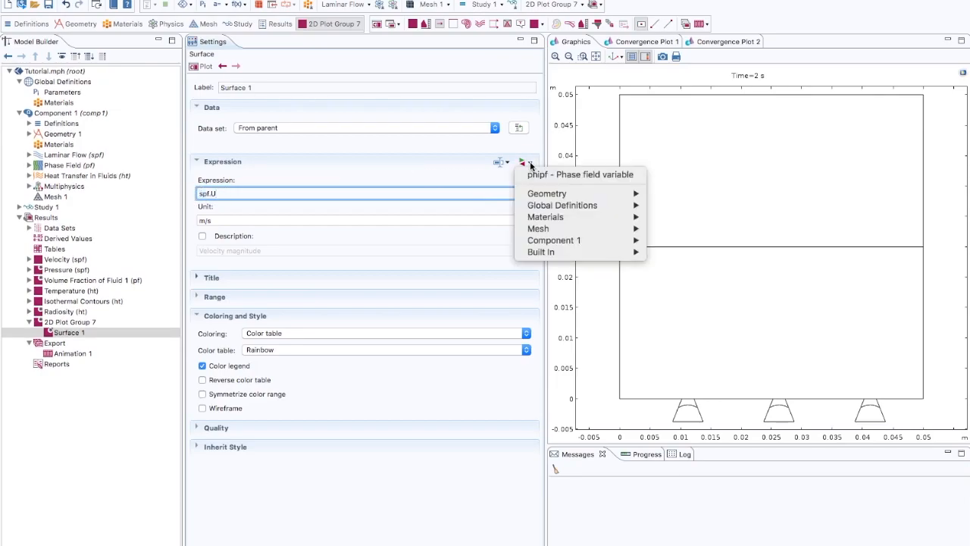
mouse_move(533, 195)
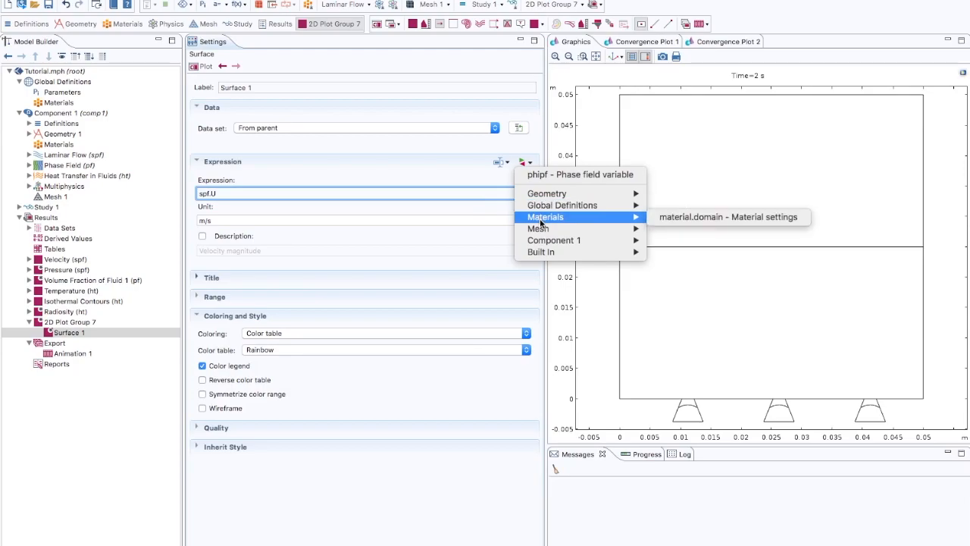
mouse_move(544, 241)
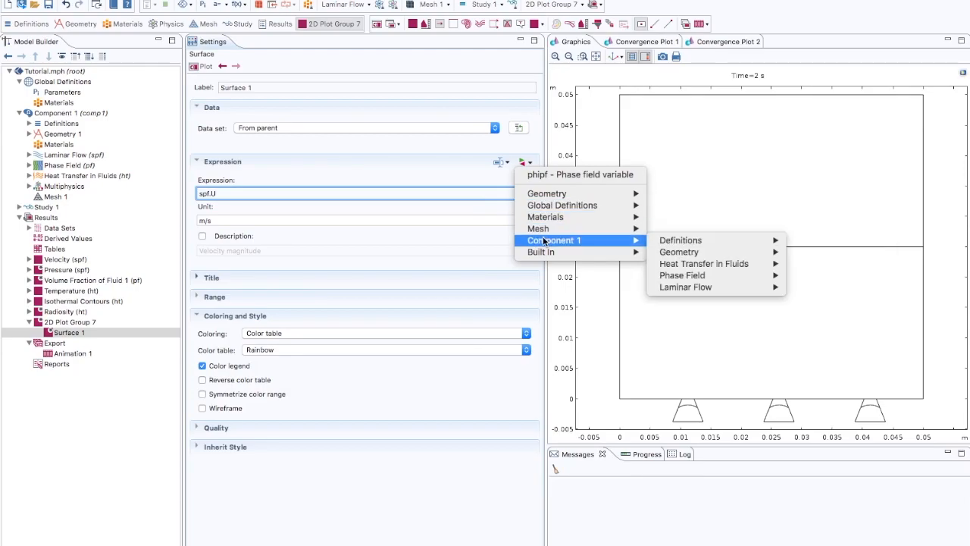
mouse_move(695, 279)
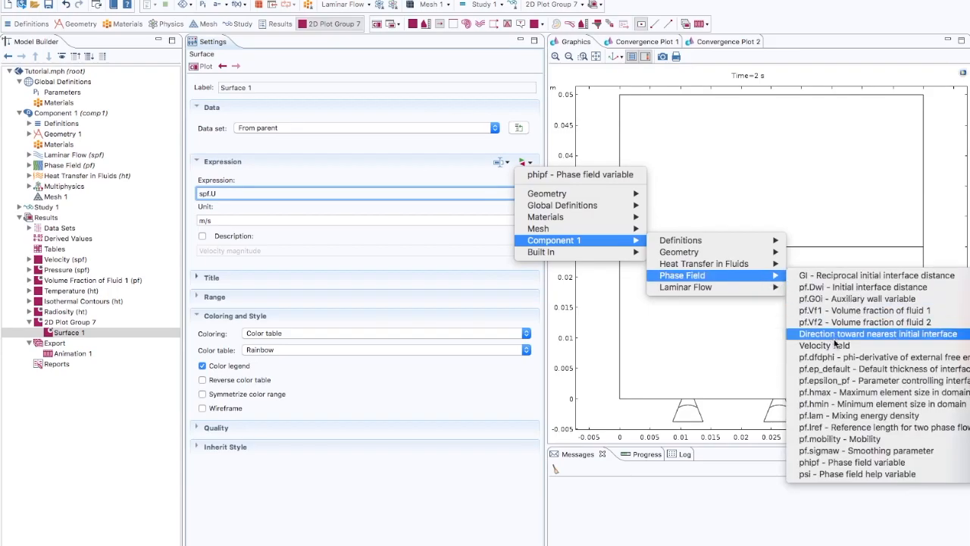
click(853, 464)
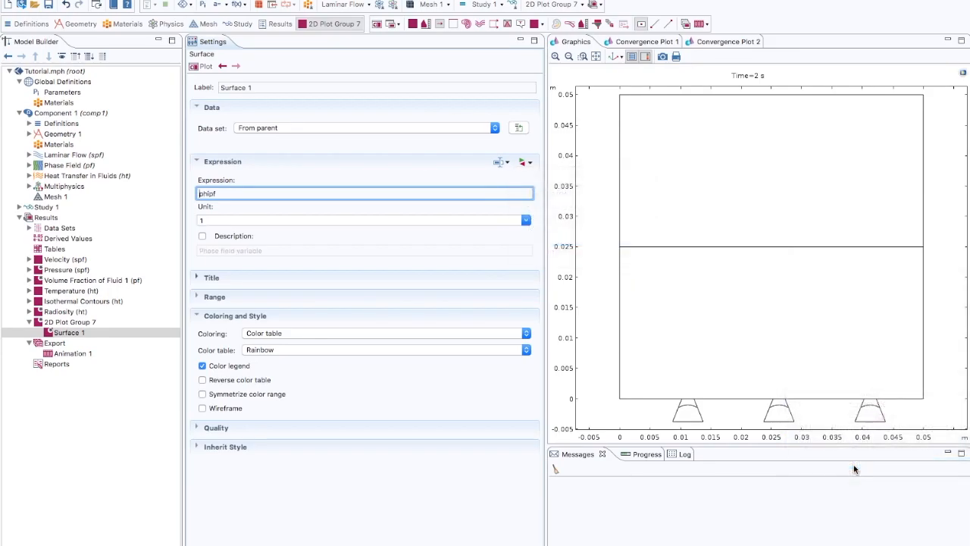
click(201, 67)
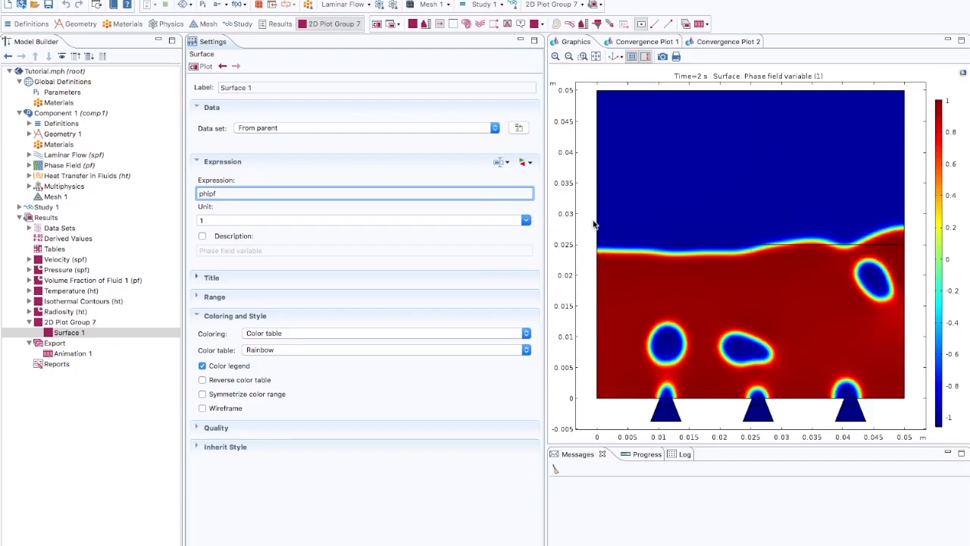
Step: Check the solution times available for the new phase field plot group
click(84, 325)
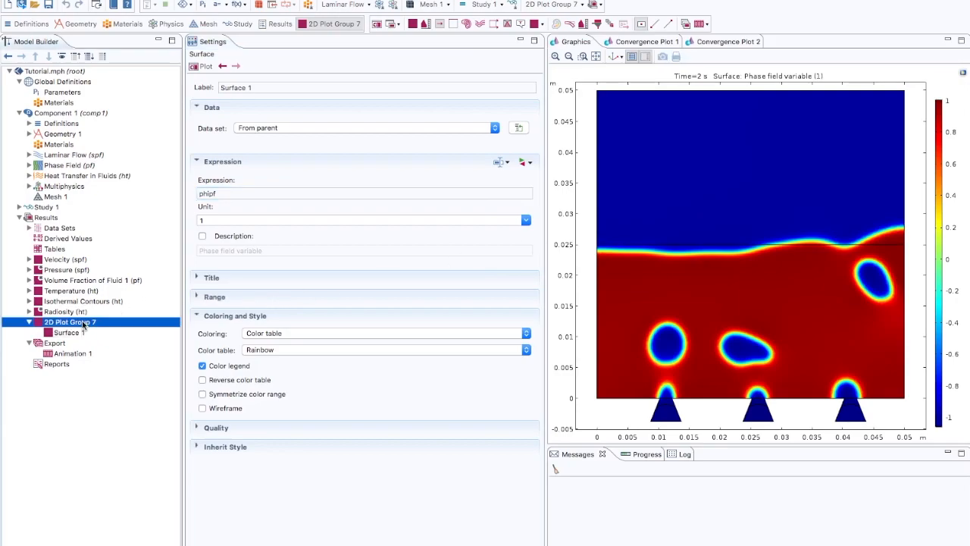
click(248, 155)
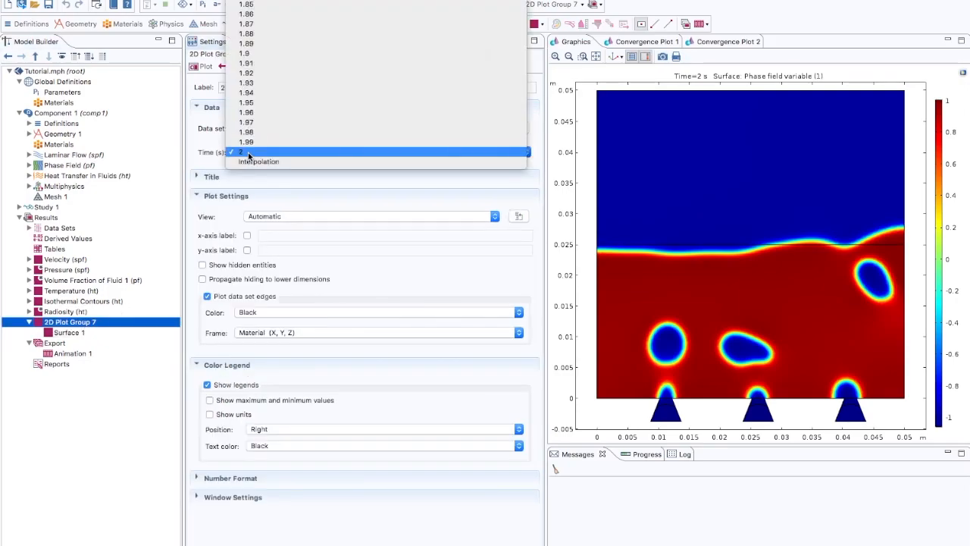
click(206, 159)
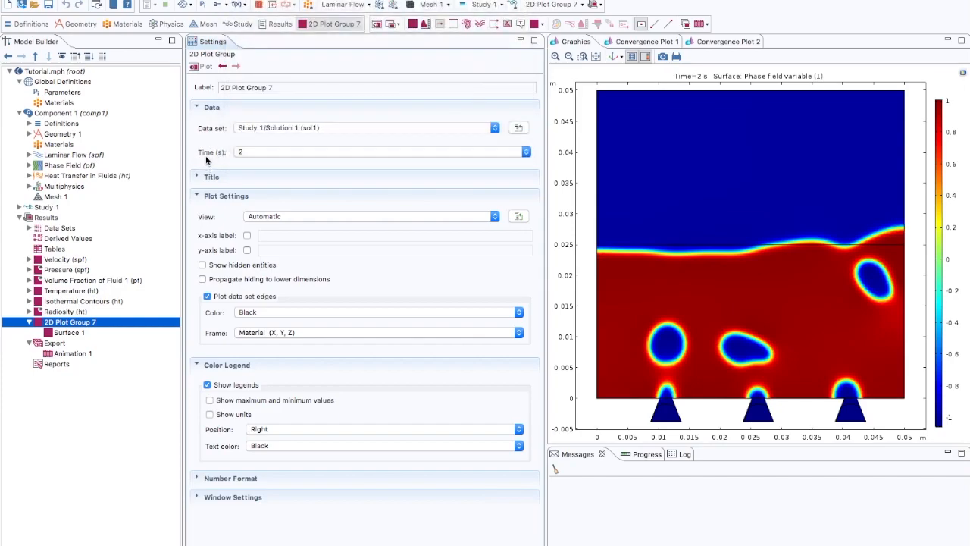